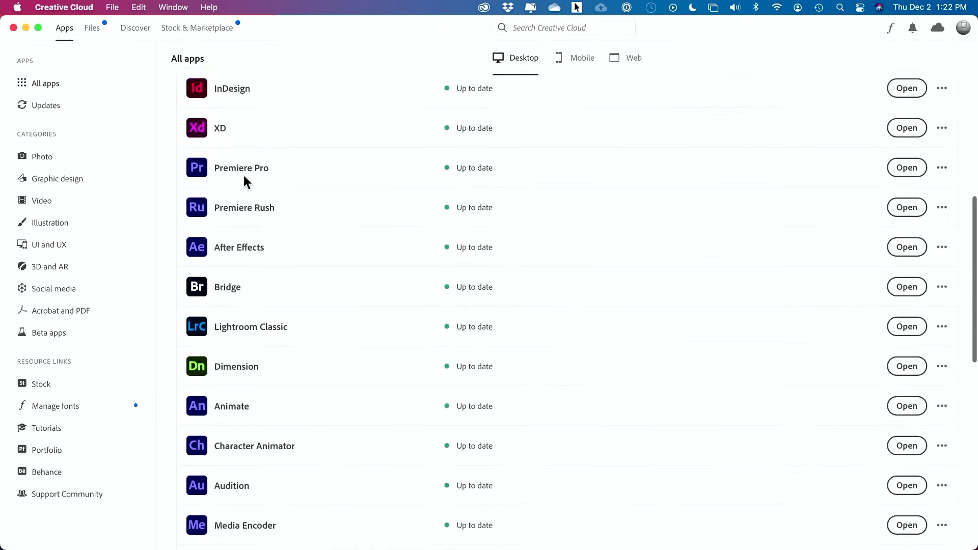
- Scroll through the installed desktop apps in Creative Cloud, then browse the Mobile apps list
scroll(243, 175, down, 5)
scroll(244, 176, down, 8)
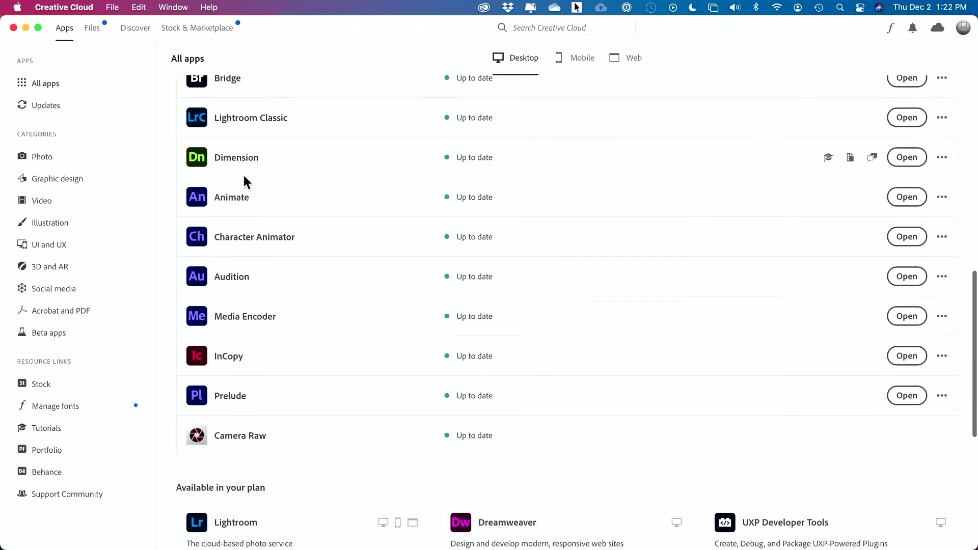
scroll(244, 175, down, 3)
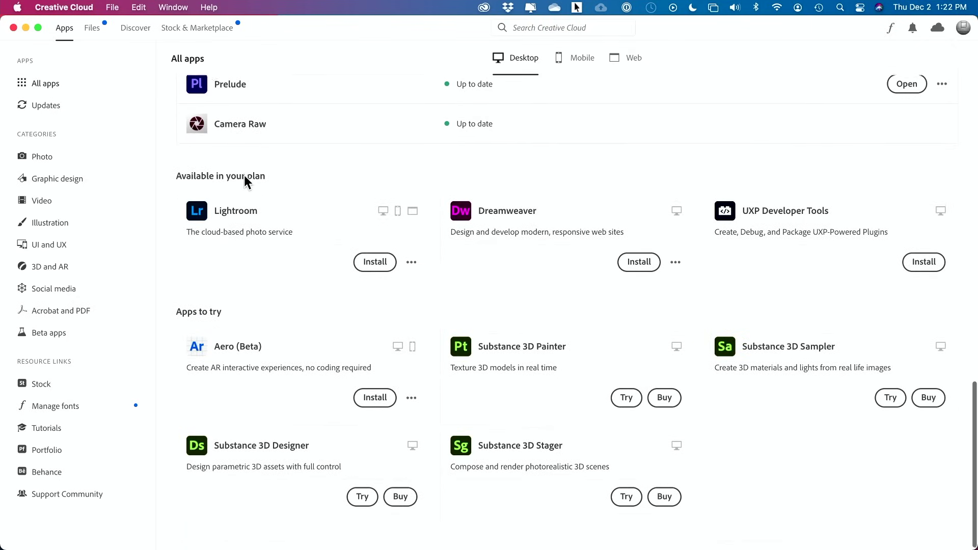
click(576, 68)
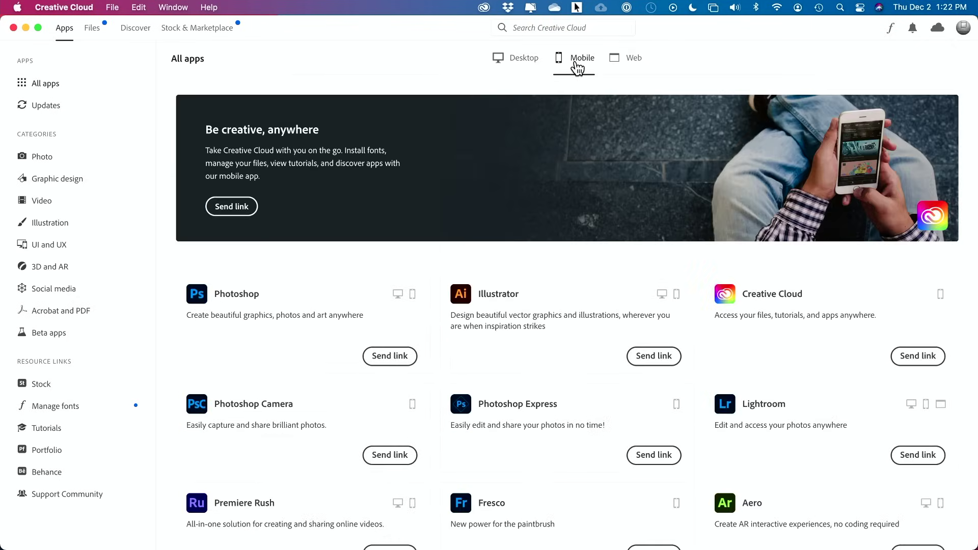
scroll(555, 288, down, 5)
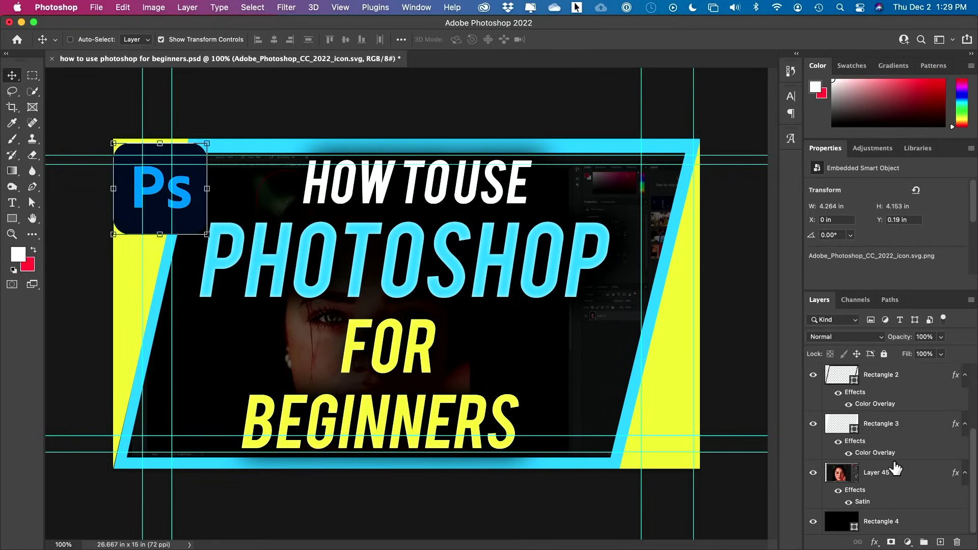
- Select the word PHOTOSHOP in the title text layer, then commit the text edit
double_click(442, 302)
double_click(442, 302)
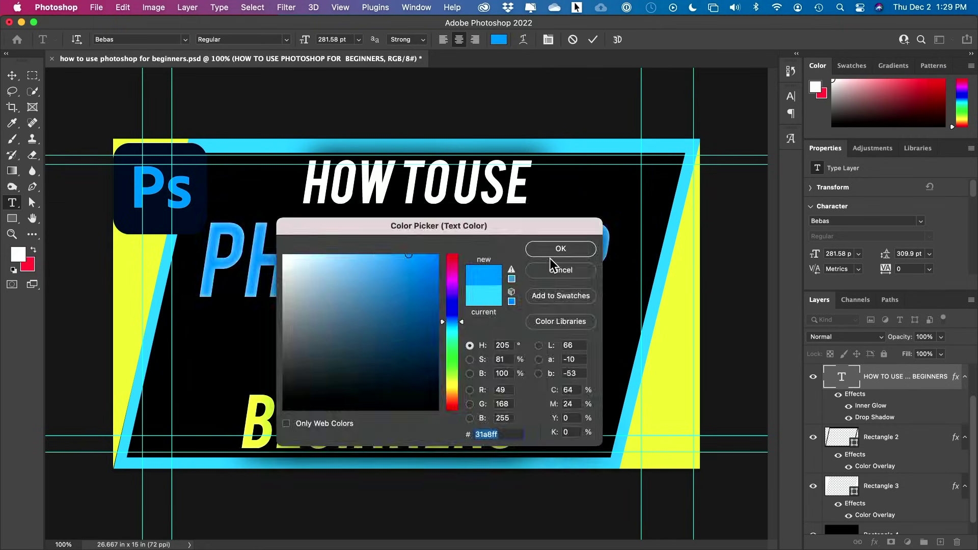
key(v)
- Select the Rectangle 3 layer and drag its handle to enlarge the shape
scroll(891, 448, down, 1)
click(881, 476)
drag(414, 504, 414, 531)
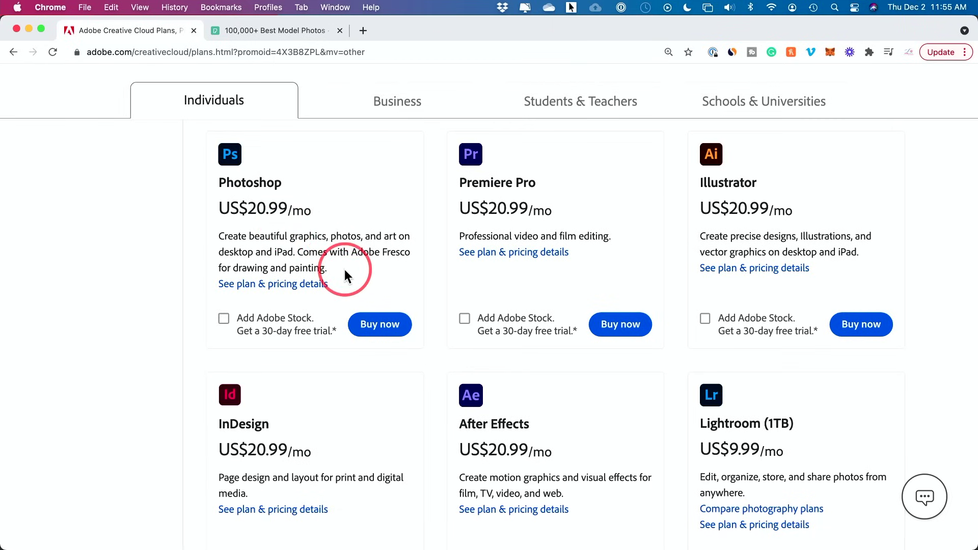
- Scroll the Individuals plans to see Photoshop at US$20.99/mo and Creative Cloud All Apps pricing
scroll(344, 276, up, 5)
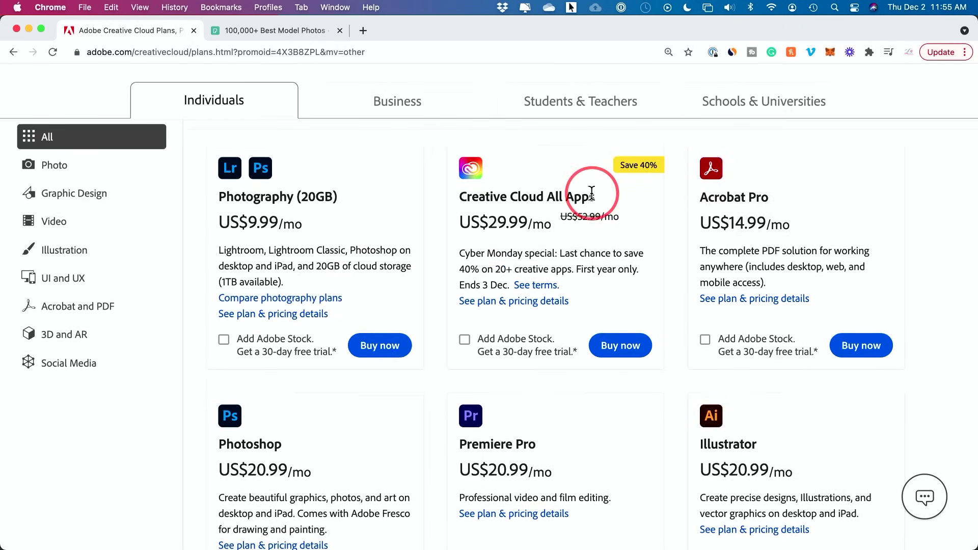
scroll(482, 342, down, 3)
scroll(486, 362, down, 1)
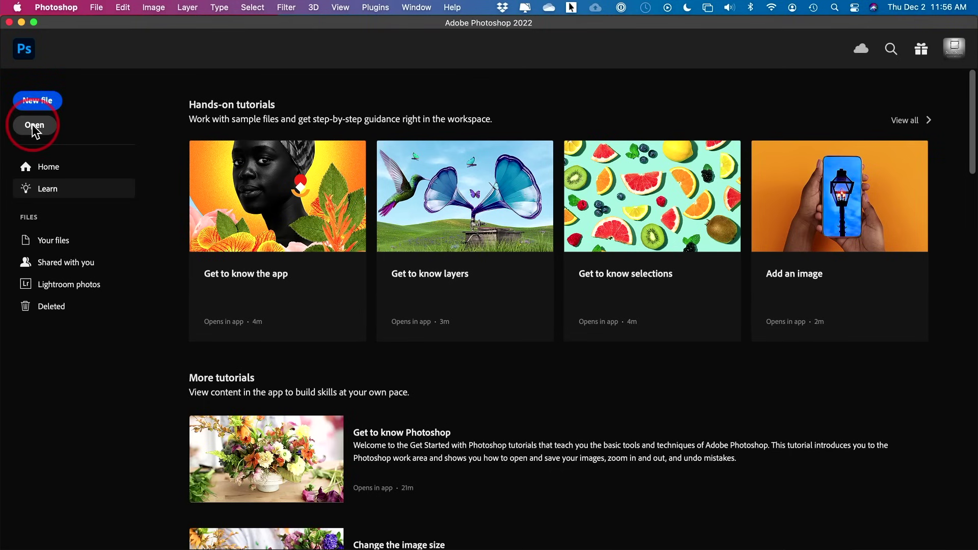
- Preview pexels-lucas-queiroz-1894376.jpg from Downloads and open it in Photoshop
click(32, 126)
click(398, 157)
key(space)
key(space)
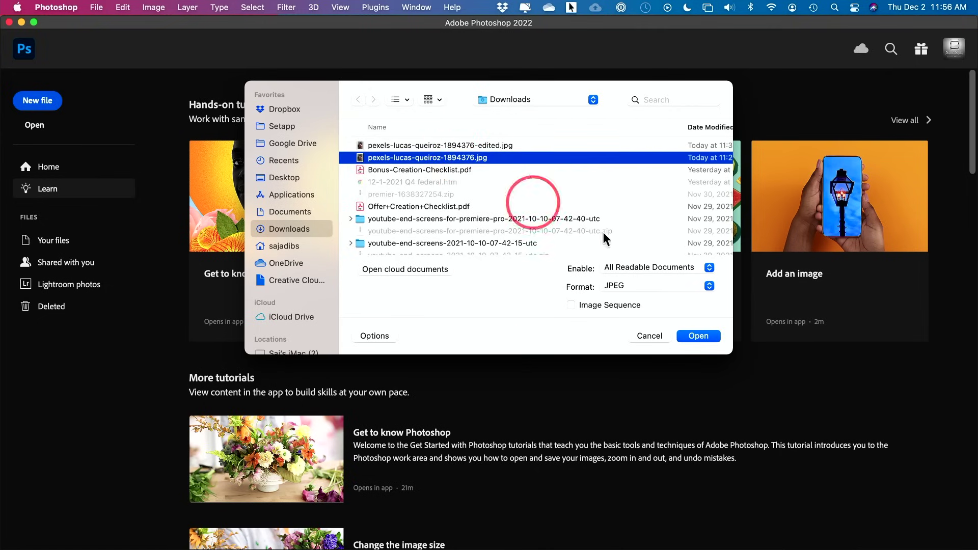
click(703, 336)
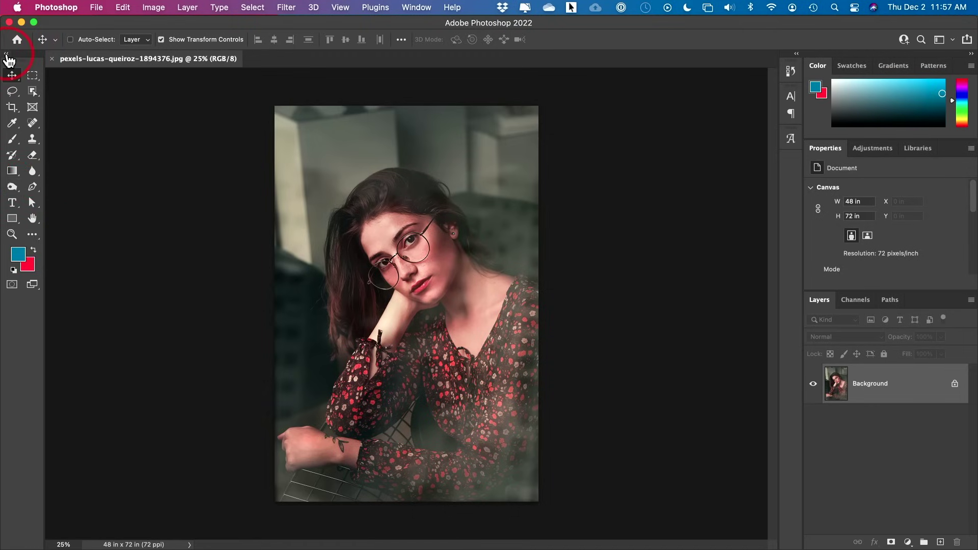
click(7, 54)
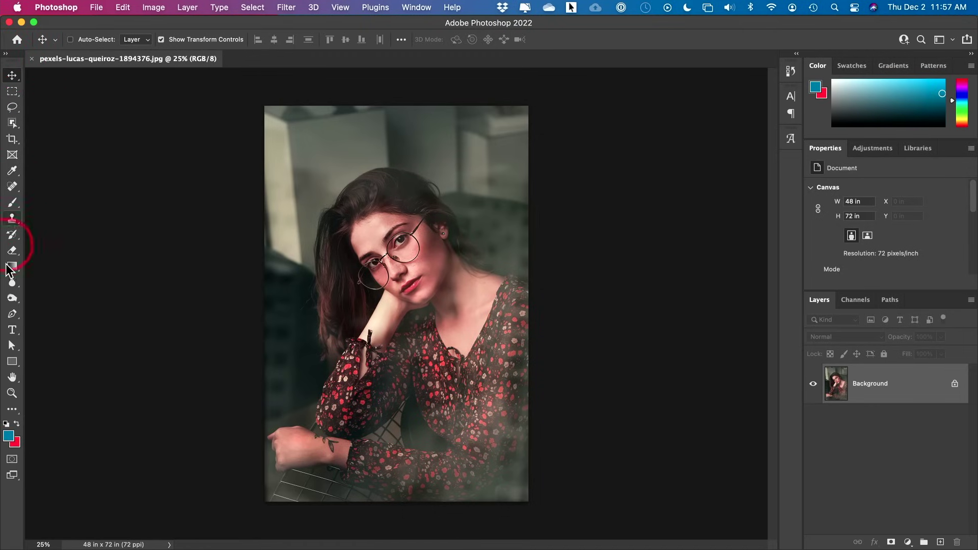
click(7, 54)
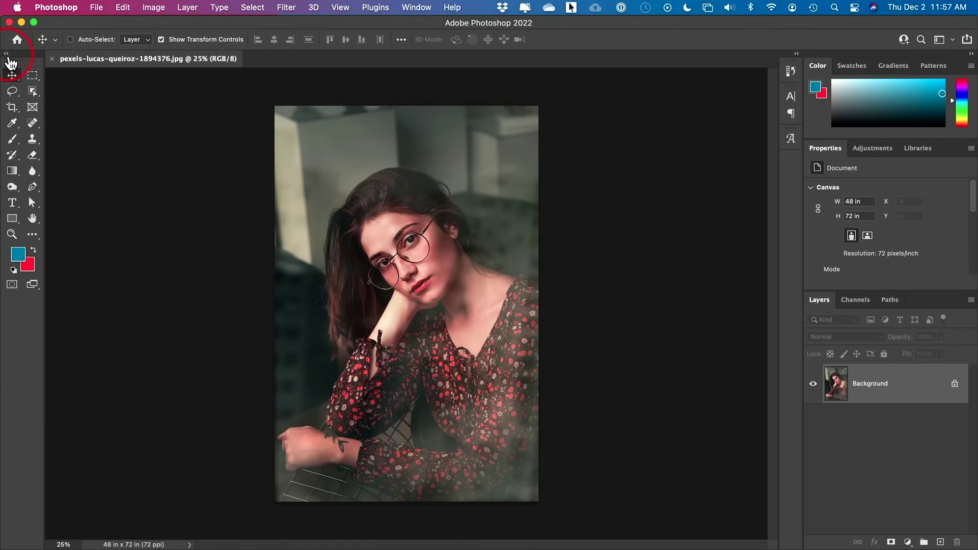
click(32, 93)
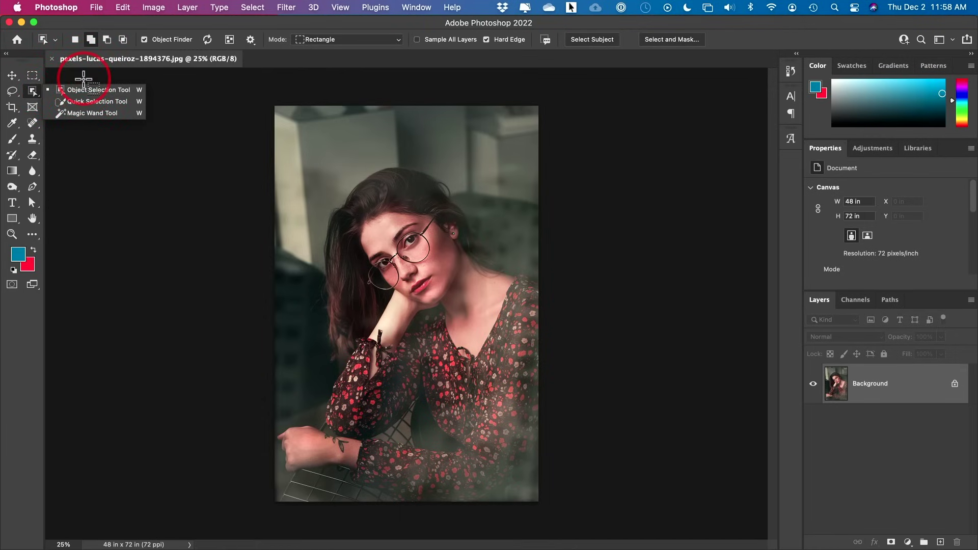
click(89, 184)
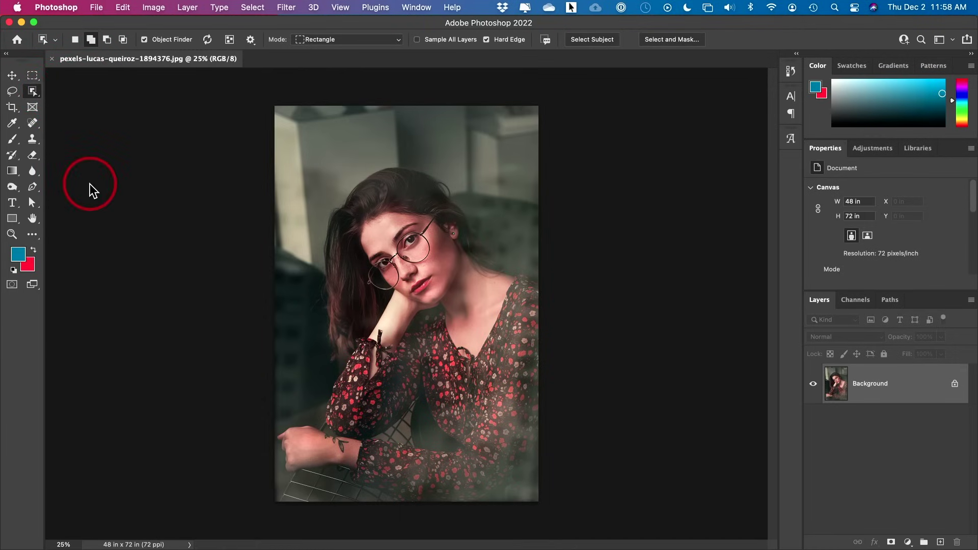
click(12, 77)
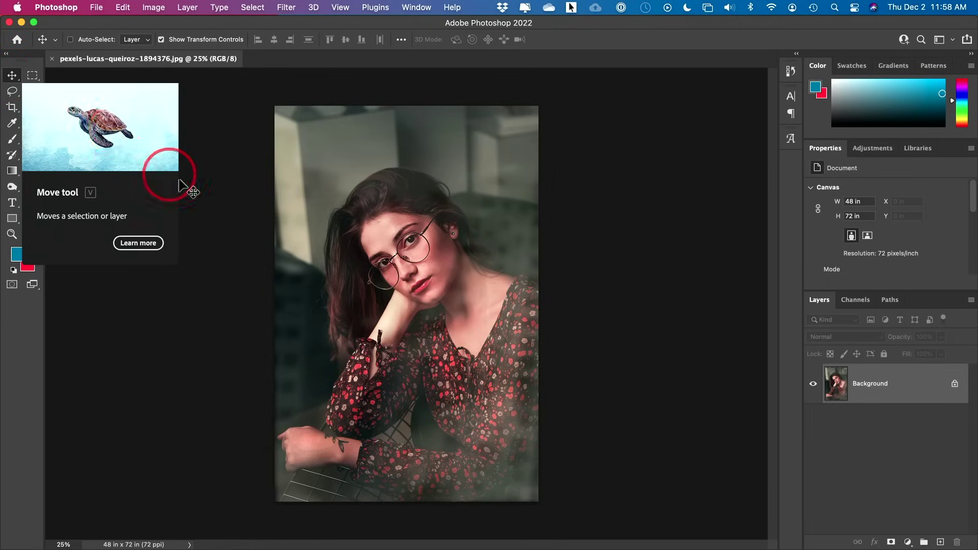
key(b)
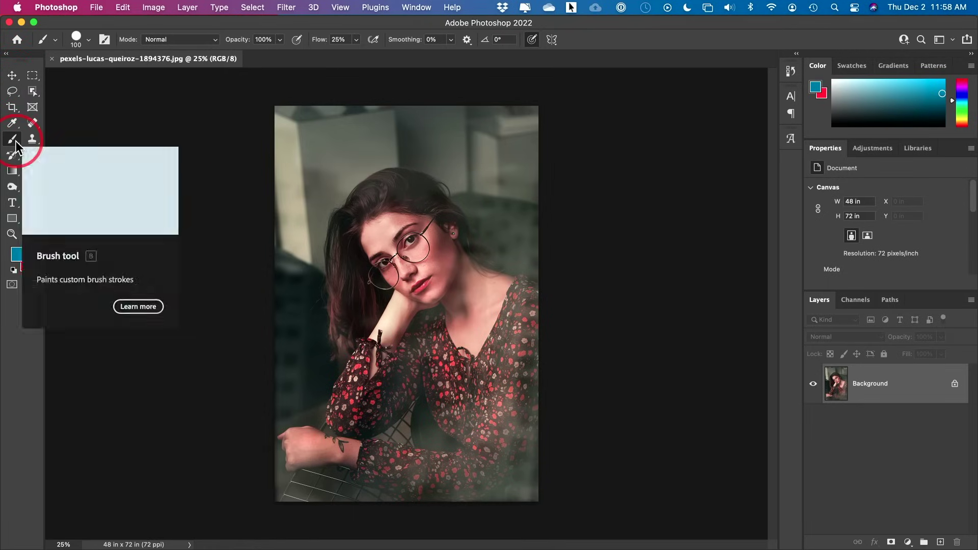
key(p)
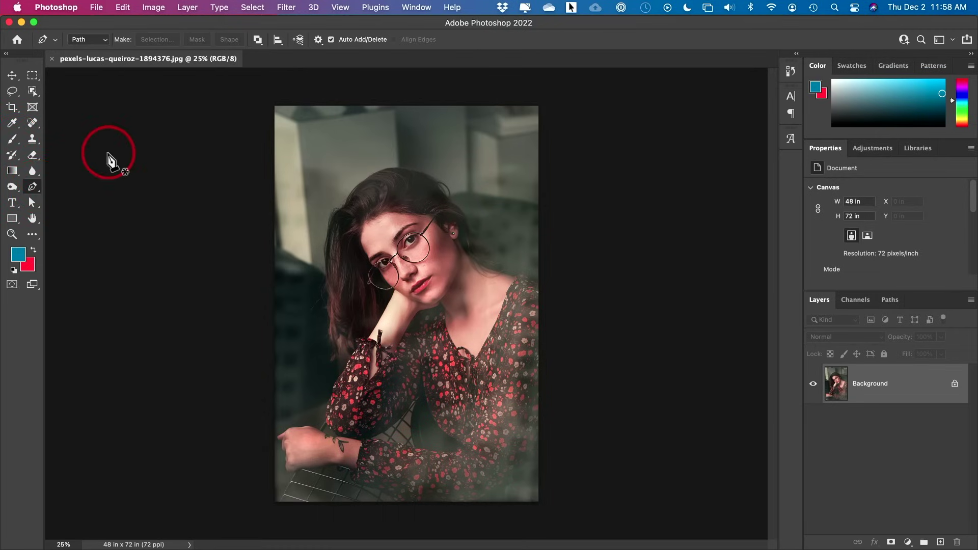
click(11, 75)
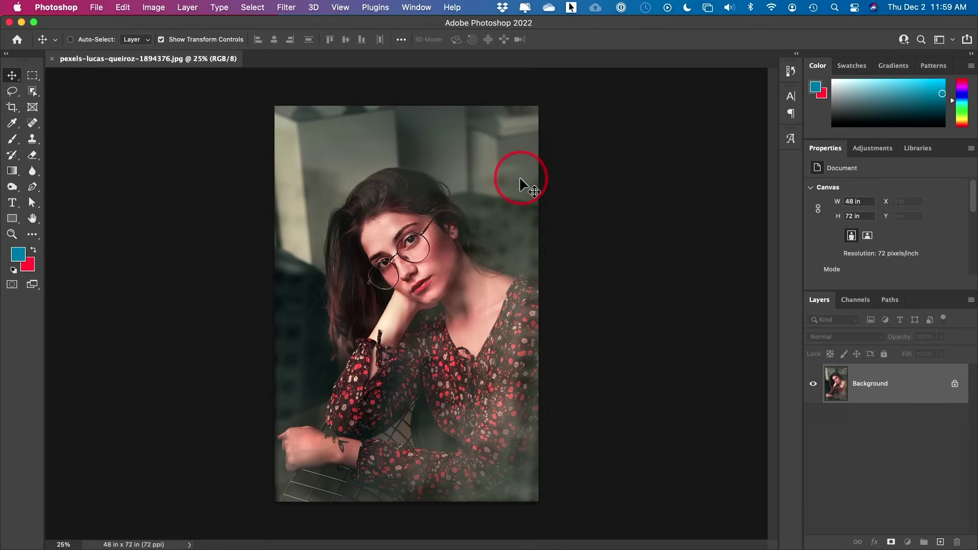
- Reset the panel layout with Window > Workspace > Reset Essentials
click(410, 8)
mouse_move(411, 37)
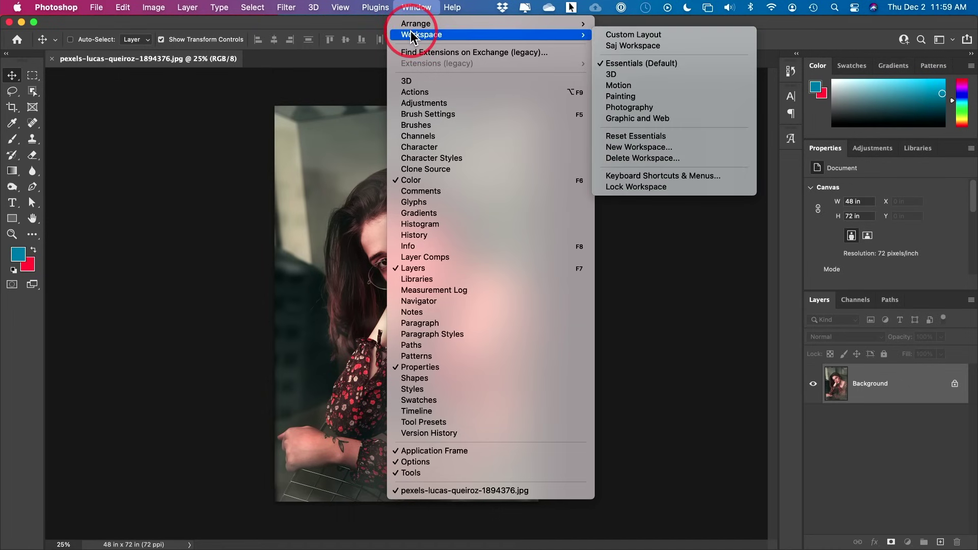
click(661, 136)
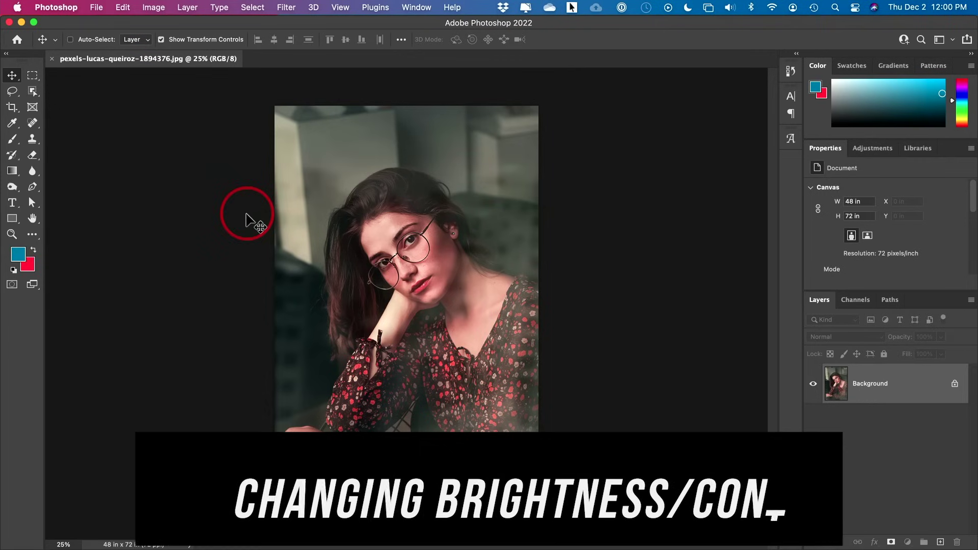
- Show the Image > Adjustments submenu listing Brightness/Contrast
click(153, 7)
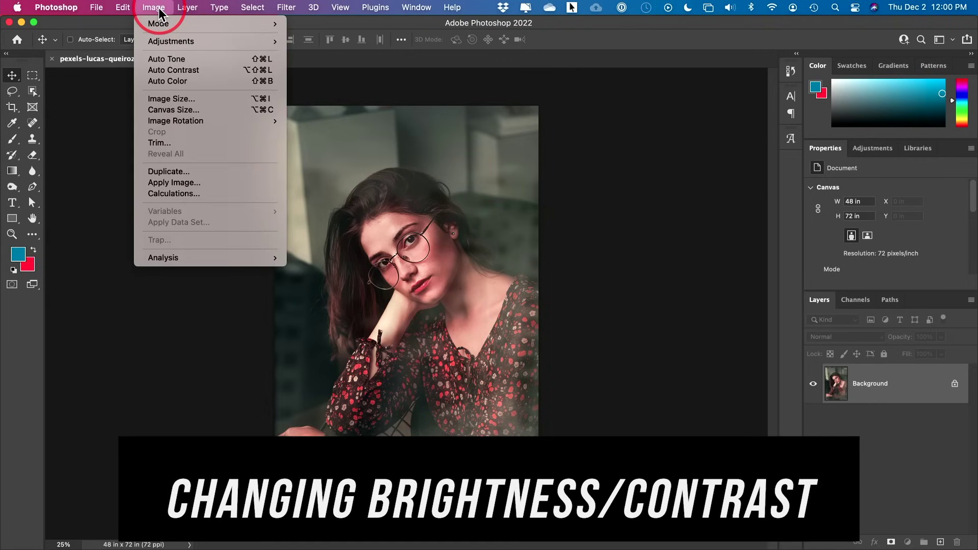
mouse_move(181, 43)
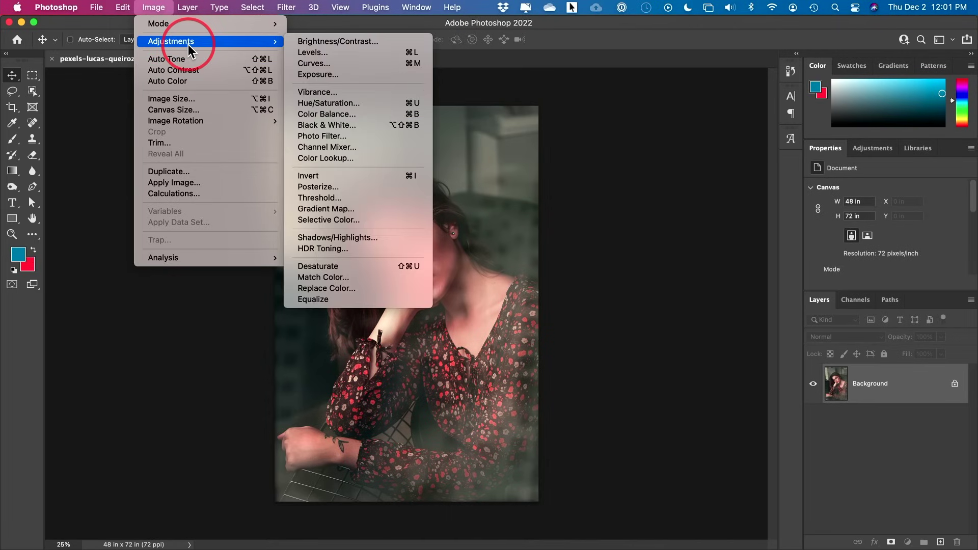
- Apply Brightness/Contrast at Brightness 4 and Contrast 67, comparing the preview before confirming
click(352, 47)
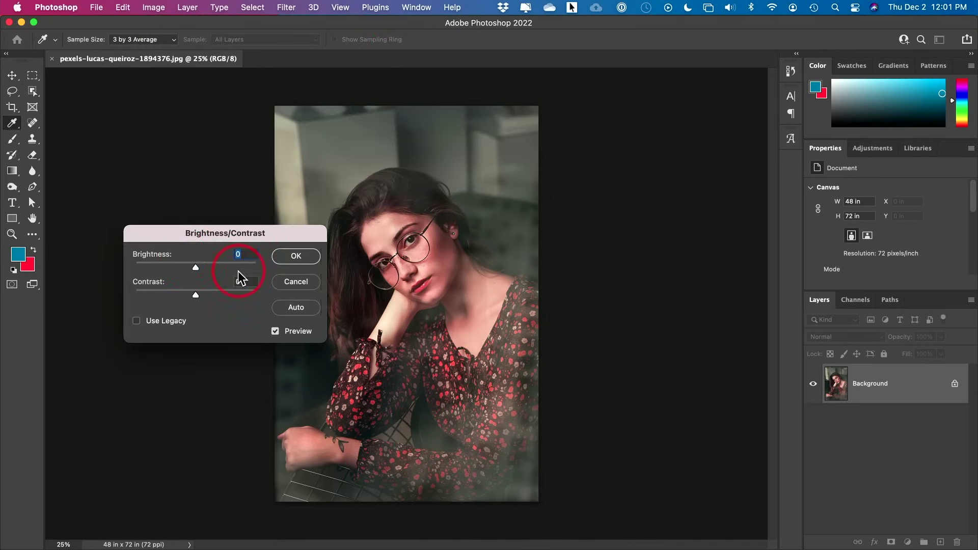
drag(200, 225, 160, 206)
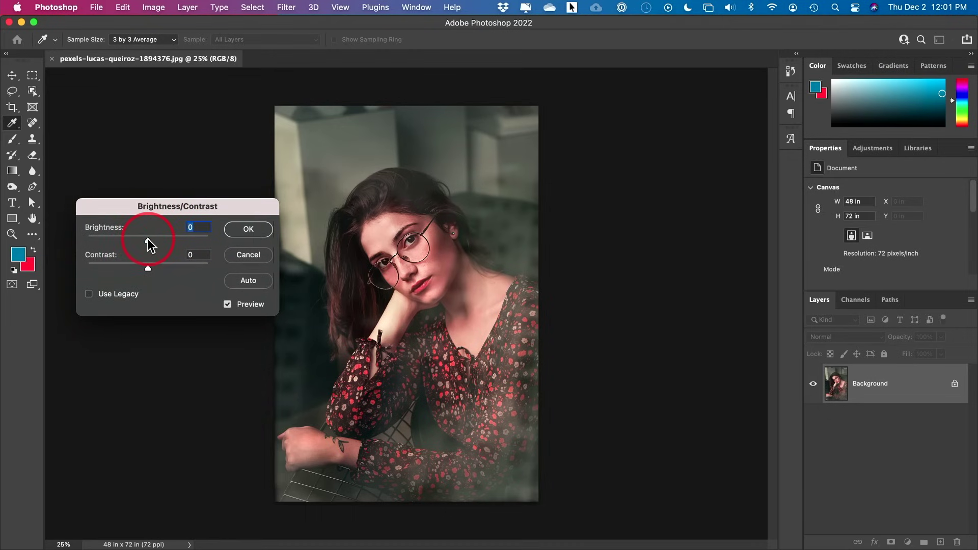
mouse_move(148, 238)
mouse_down()
mouse_move(196, 240)
mouse_move(112, 237)
mouse_move(149, 238)
mouse_up()
drag(150, 267, 210, 267)
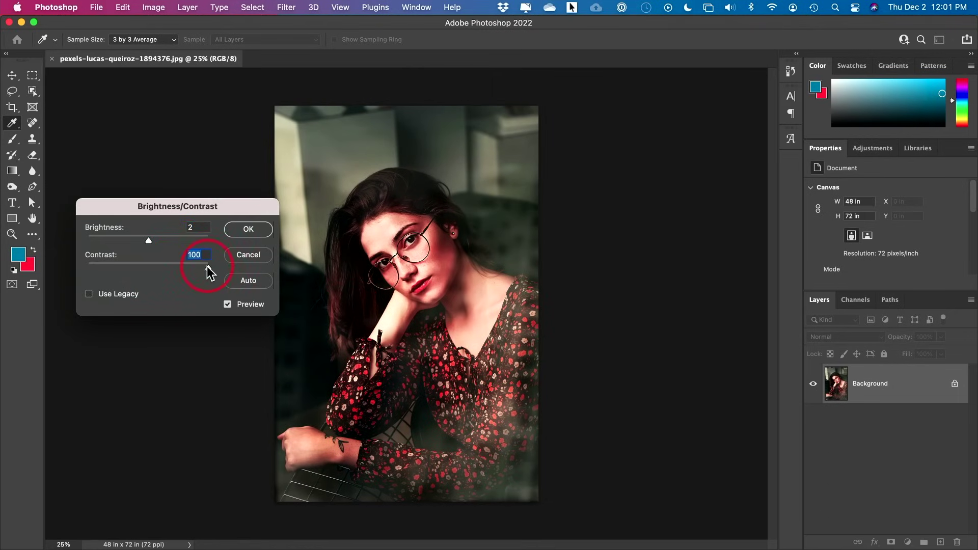
drag(208, 267, 147, 268)
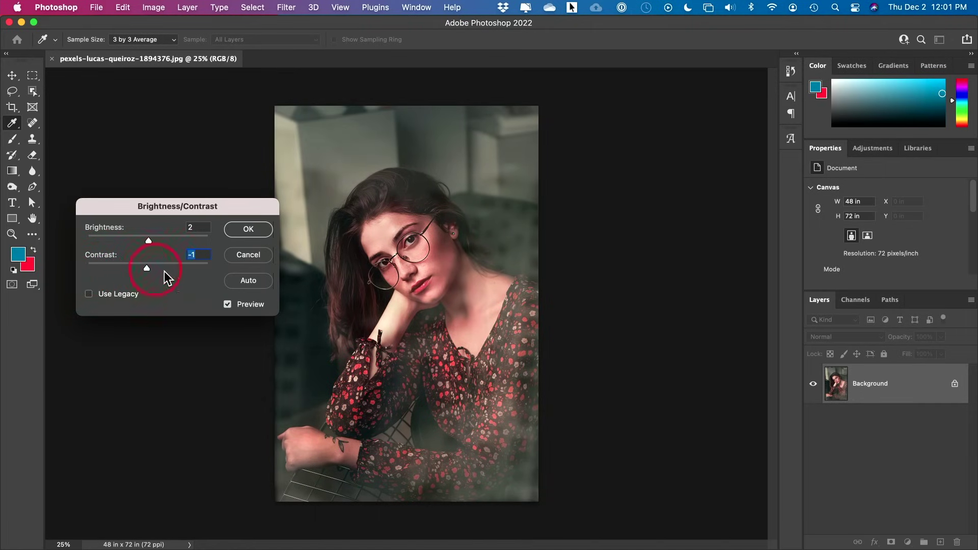
click(247, 280)
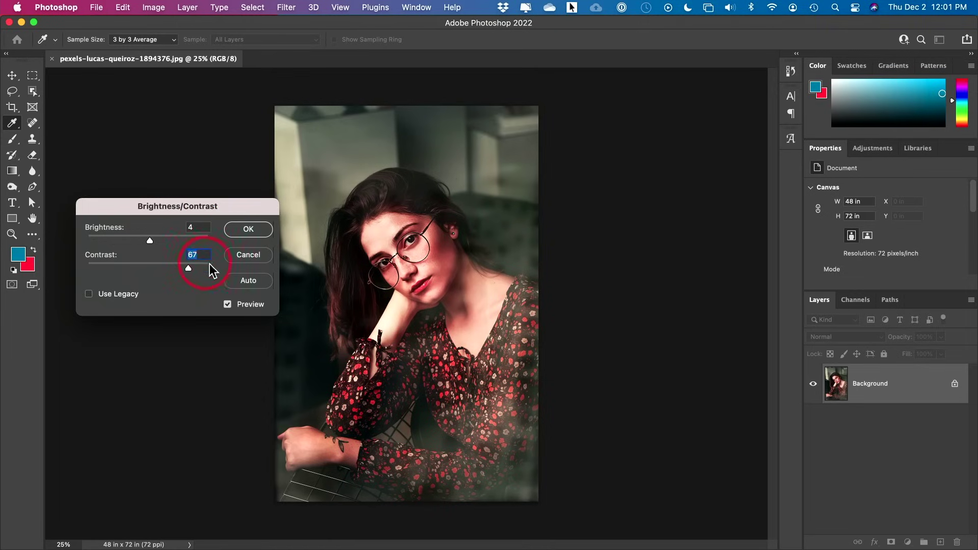
click(227, 305)
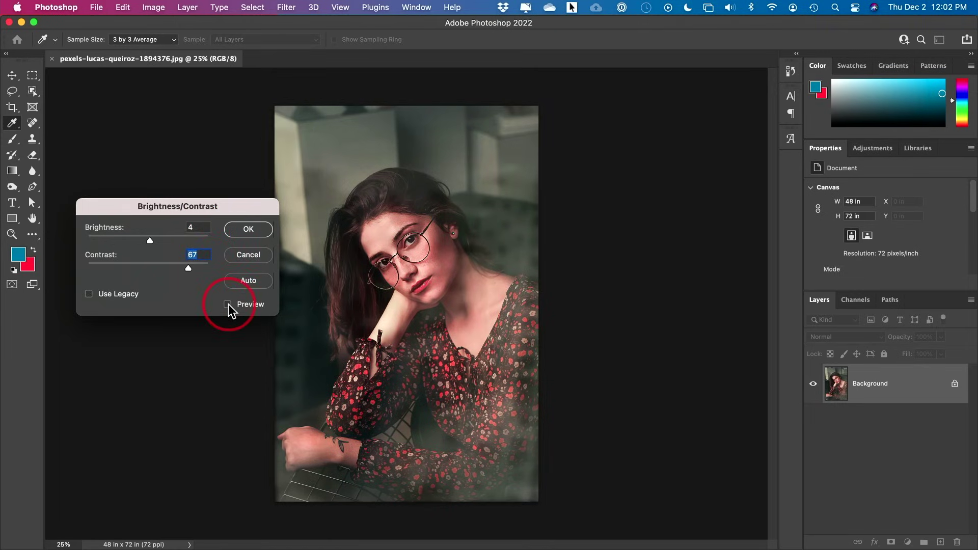
click(228, 304)
click(228, 304)
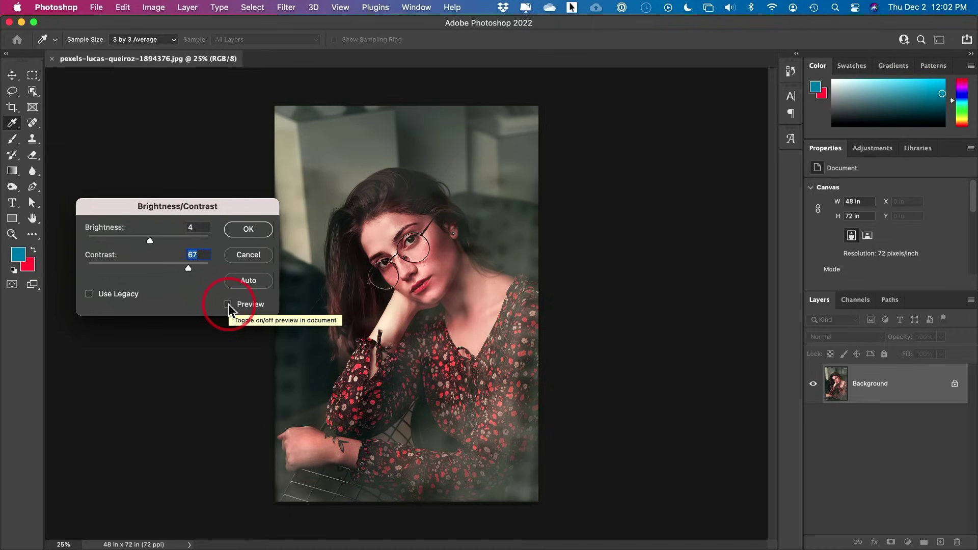
click(228, 304)
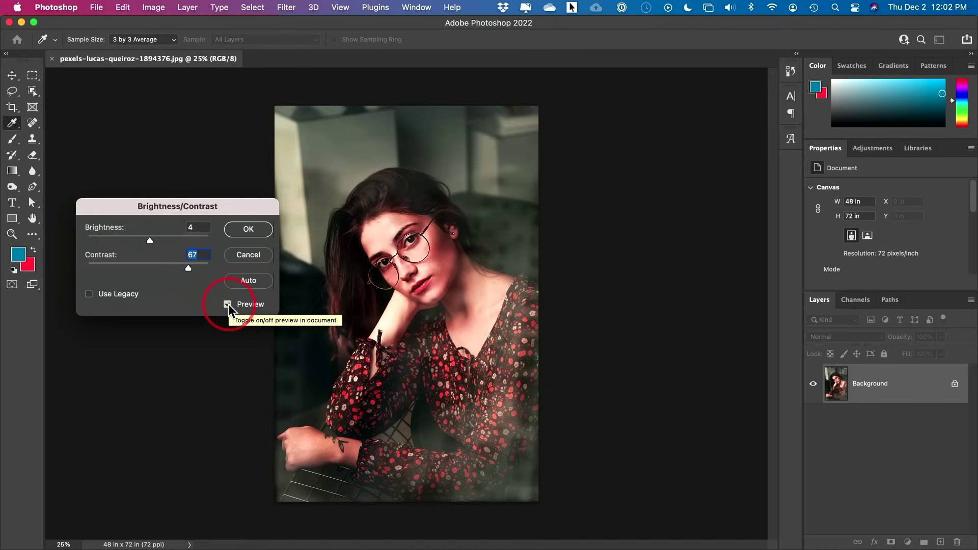
click(240, 230)
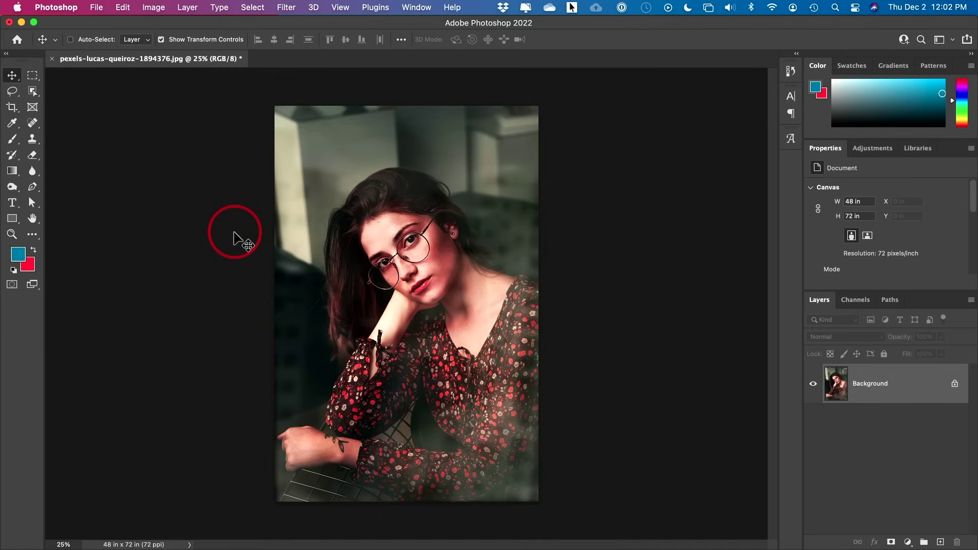
- In the Hue/Saturation dialog, set Saturation to +4 and Hue to -1
click(156, 9)
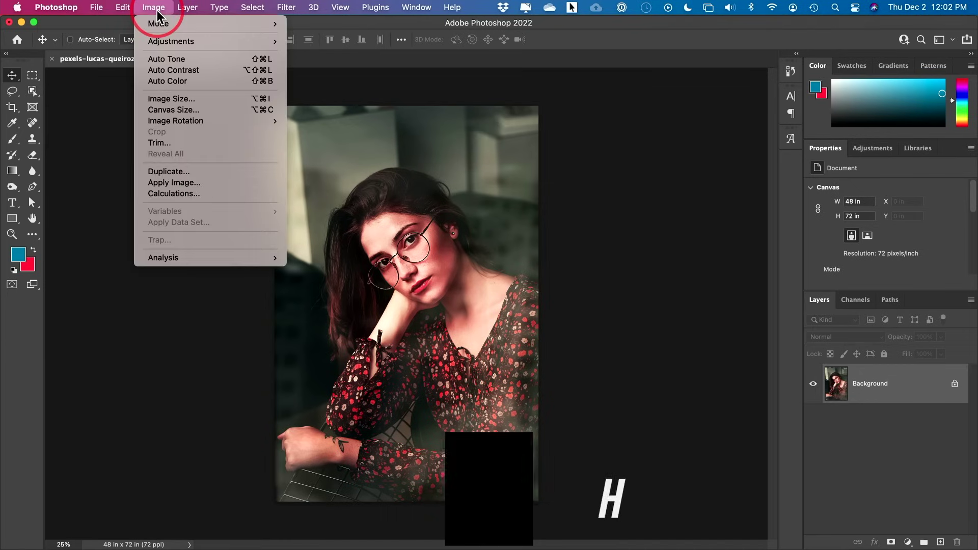
mouse_move(163, 41)
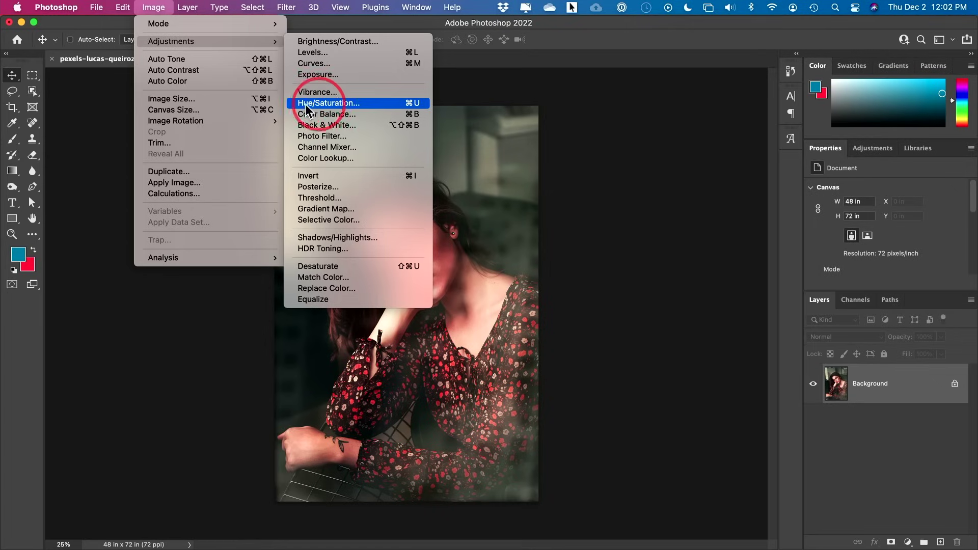
click(335, 105)
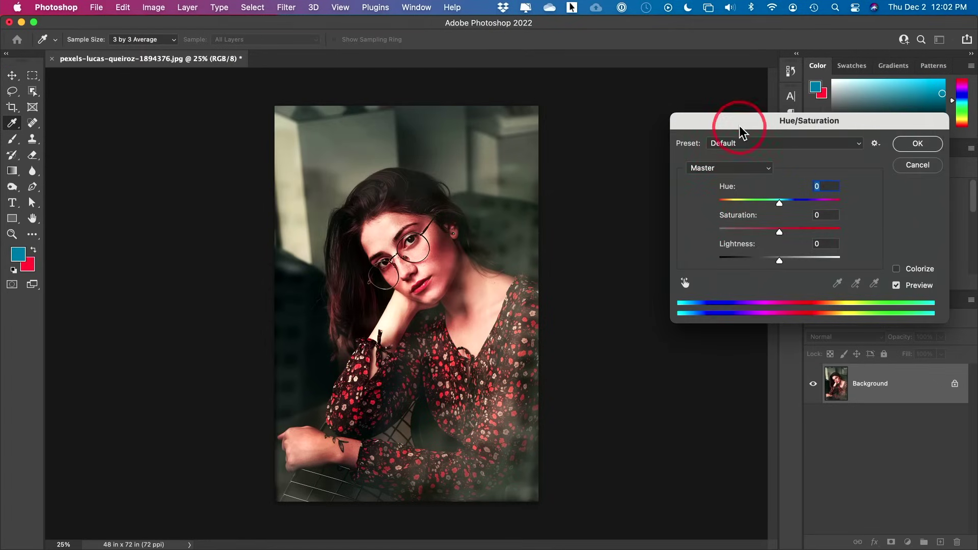
drag(738, 126, 620, 152)
drag(662, 253, 697, 258)
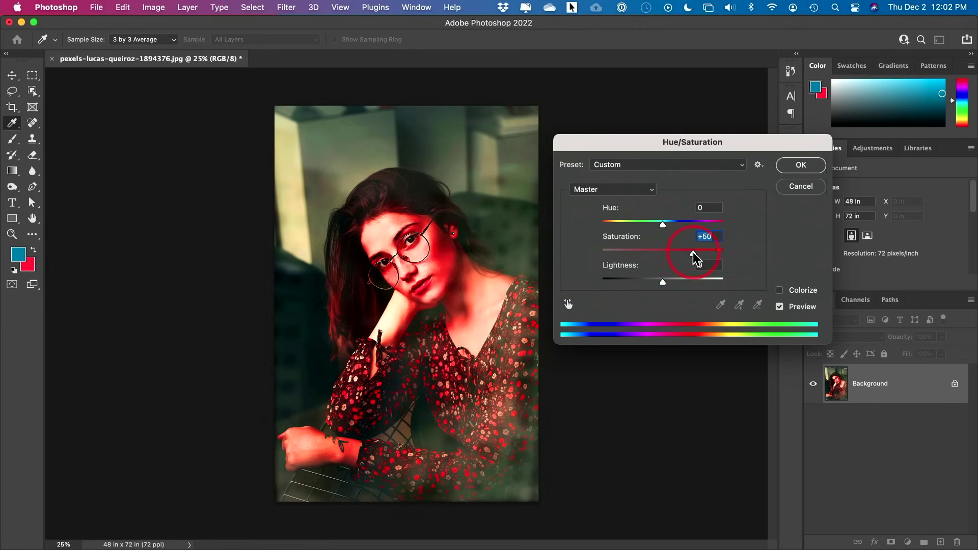
drag(695, 259, 663, 258)
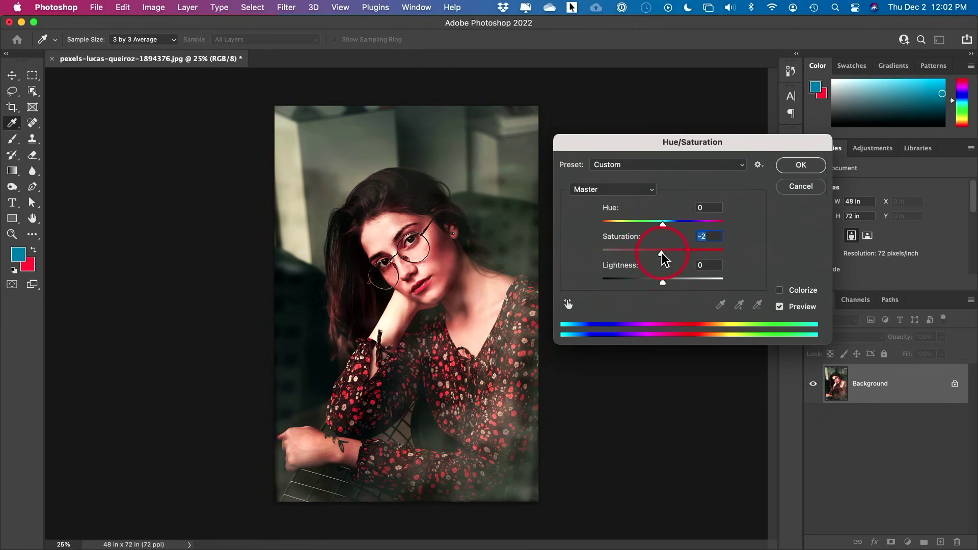
click(656, 254)
drag(655, 253, 665, 253)
mouse_move(663, 225)
mouse_down()
mouse_move(618, 224)
mouse_move(721, 225)
mouse_move(660, 234)
mouse_up()
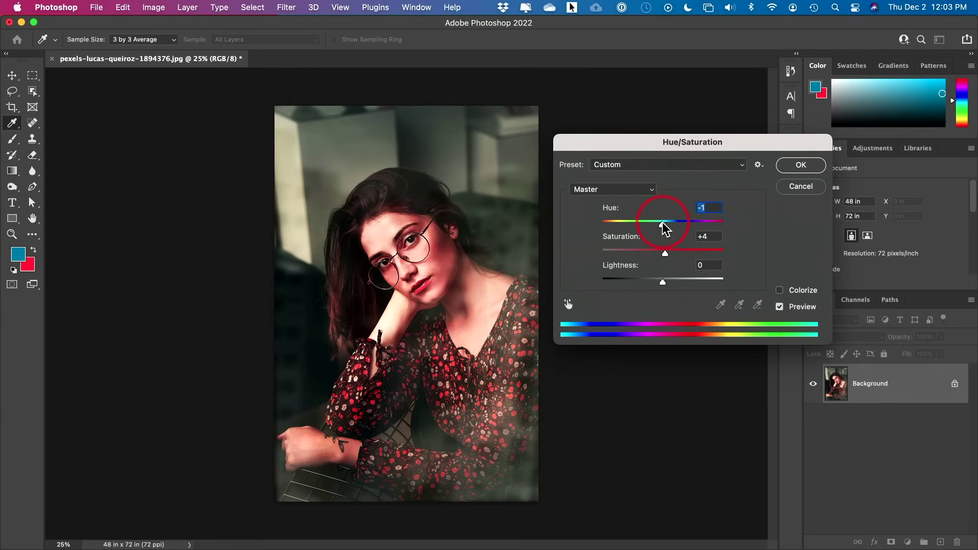
- Confirm the Hue/Saturation edit, then apply Vibrance +62 with Saturation -1 after comparing the preview
click(801, 165)
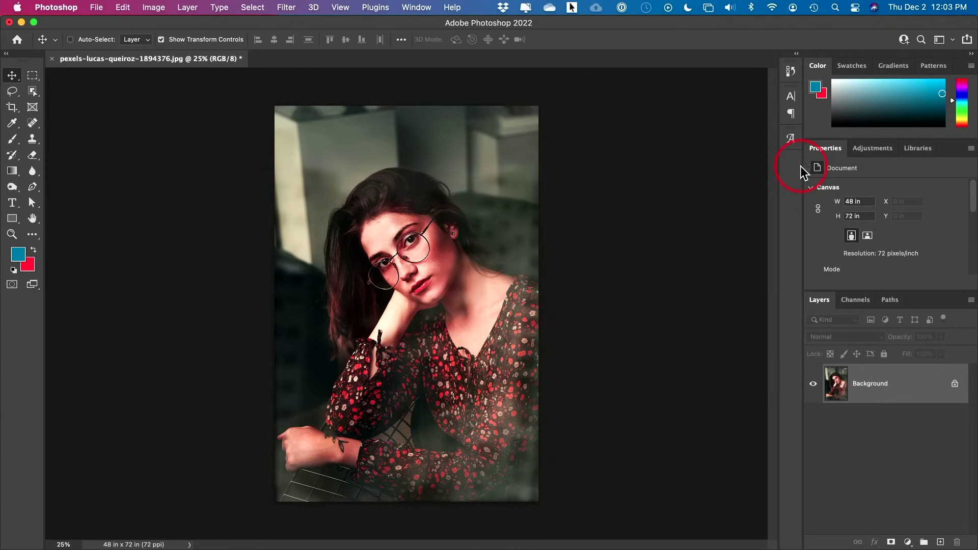
click(153, 8)
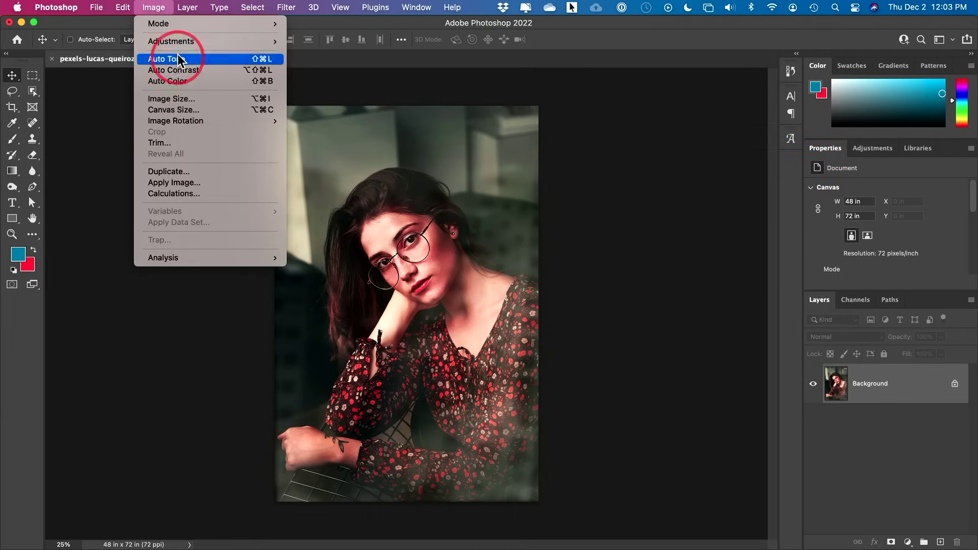
mouse_move(217, 44)
click(317, 92)
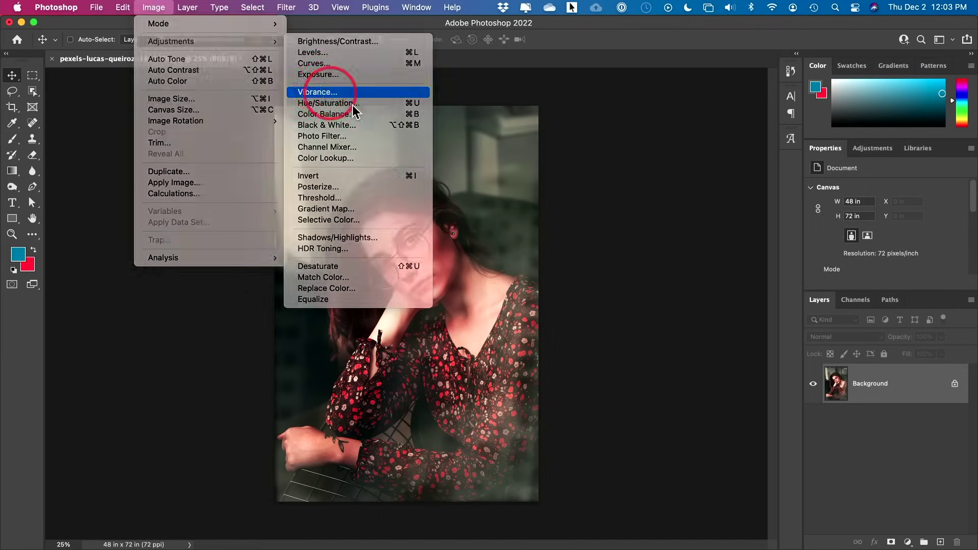
drag(762, 212, 559, 213)
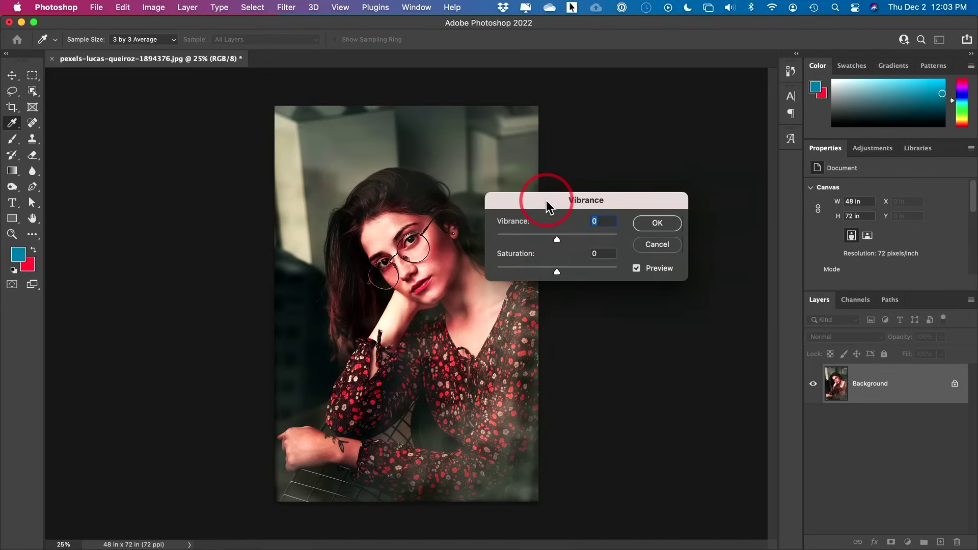
drag(565, 271, 594, 238)
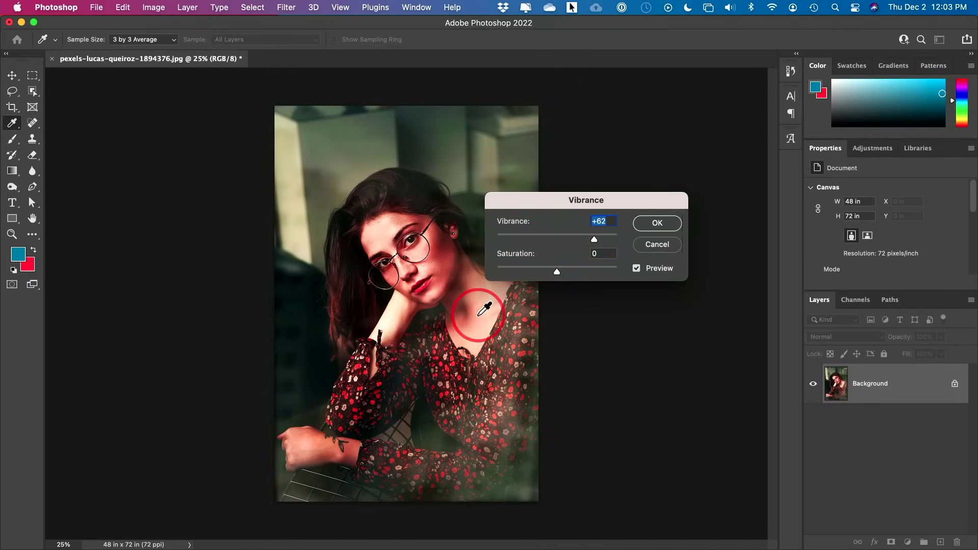
mouse_move(557, 273)
mouse_down()
mouse_move(607, 270)
mouse_move(556, 273)
mouse_up()
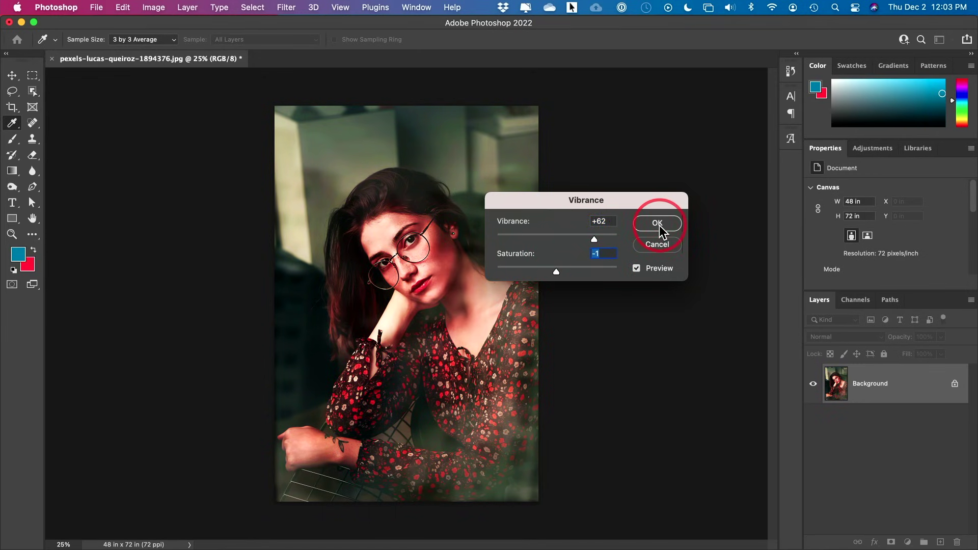
click(637, 268)
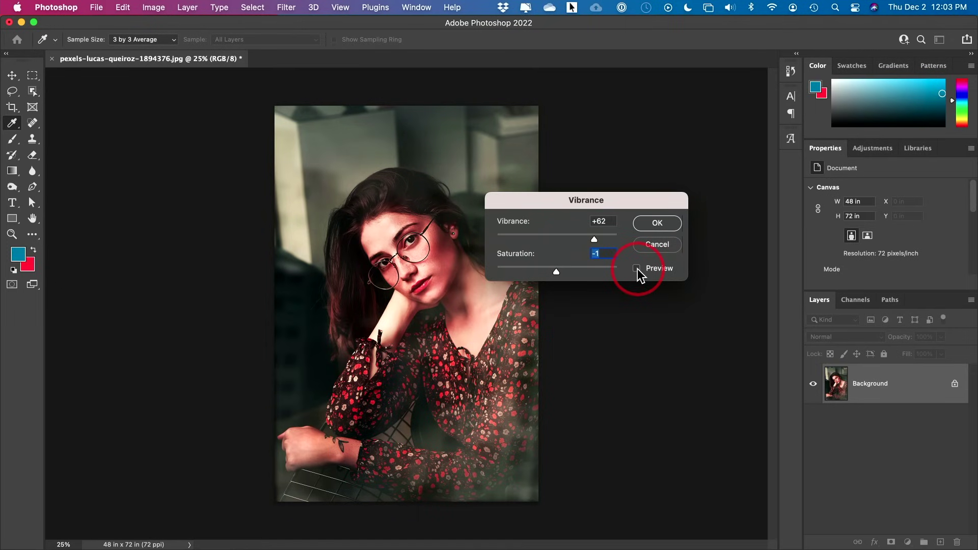
click(637, 268)
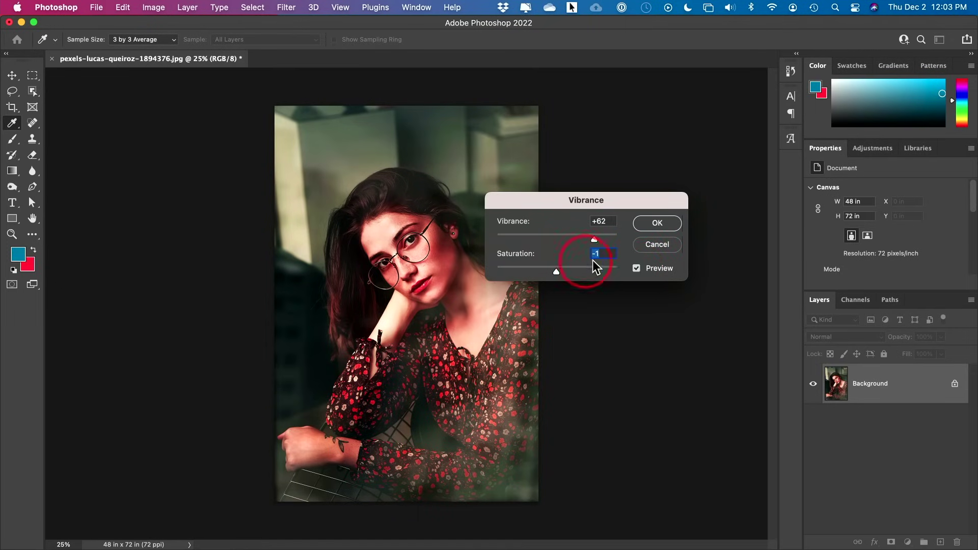
click(657, 224)
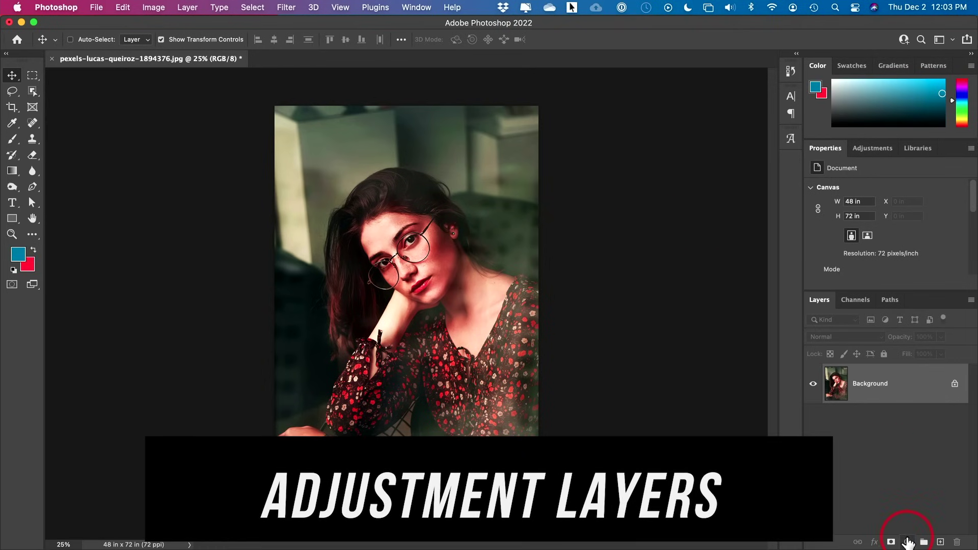
click(907, 543)
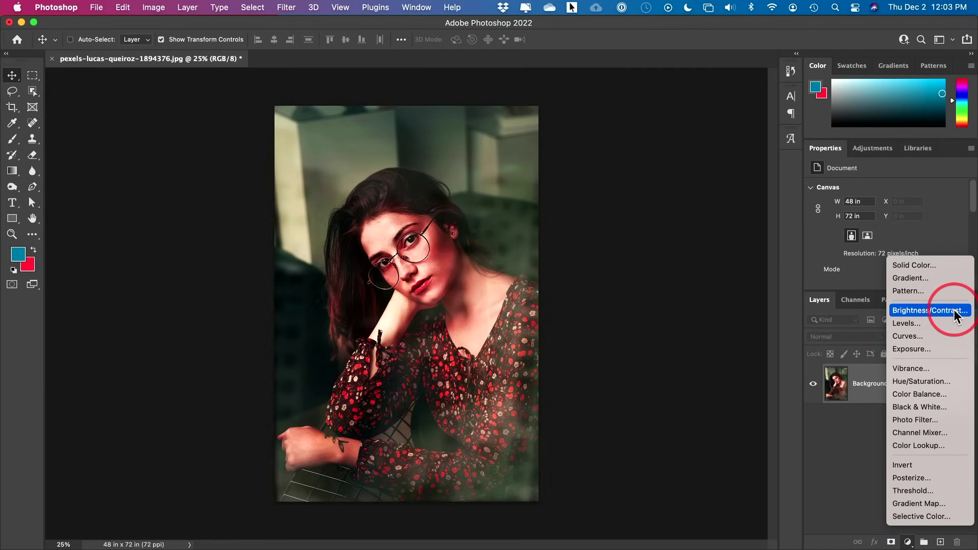
click(909, 313)
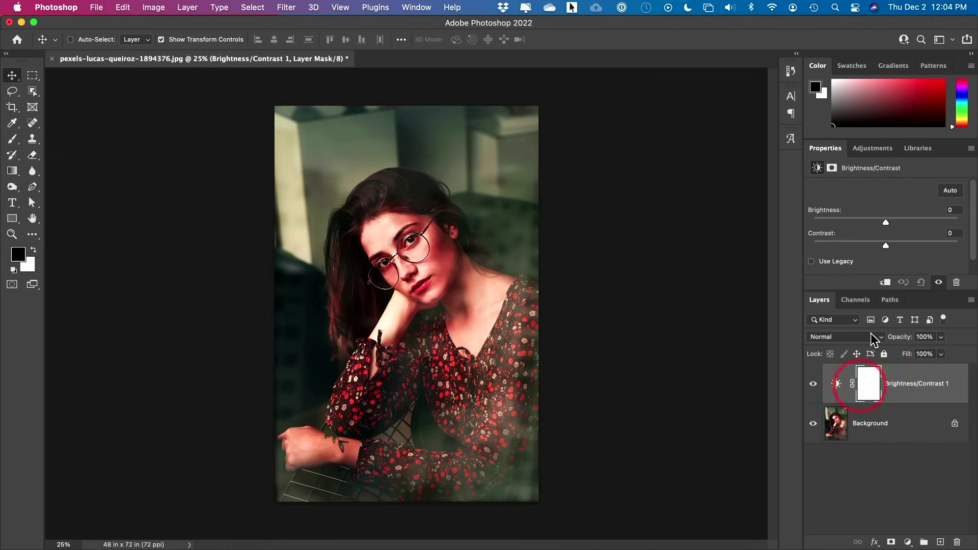
mouse_move(886, 222)
mouse_down()
mouse_move(919, 223)
mouse_move(838, 225)
mouse_move(905, 223)
mouse_up()
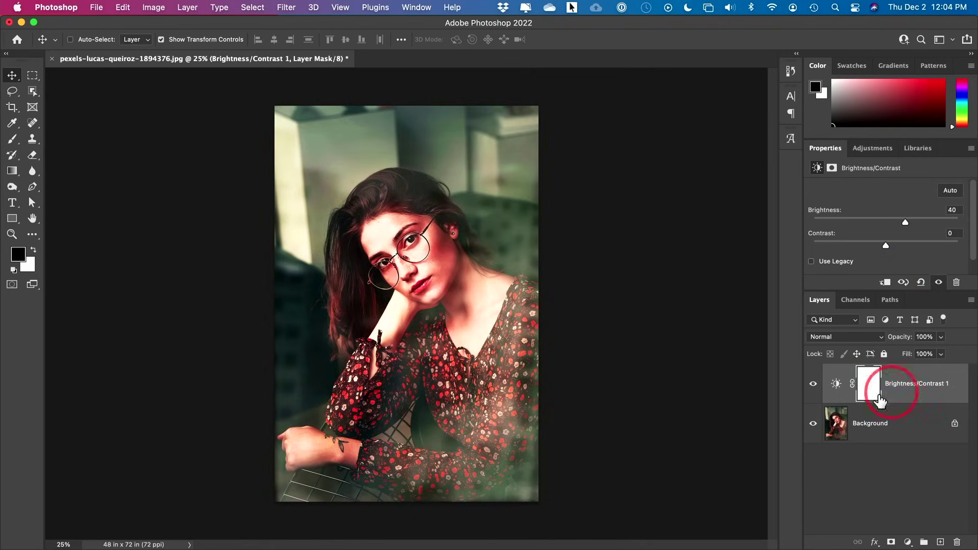
click(813, 384)
click(813, 385)
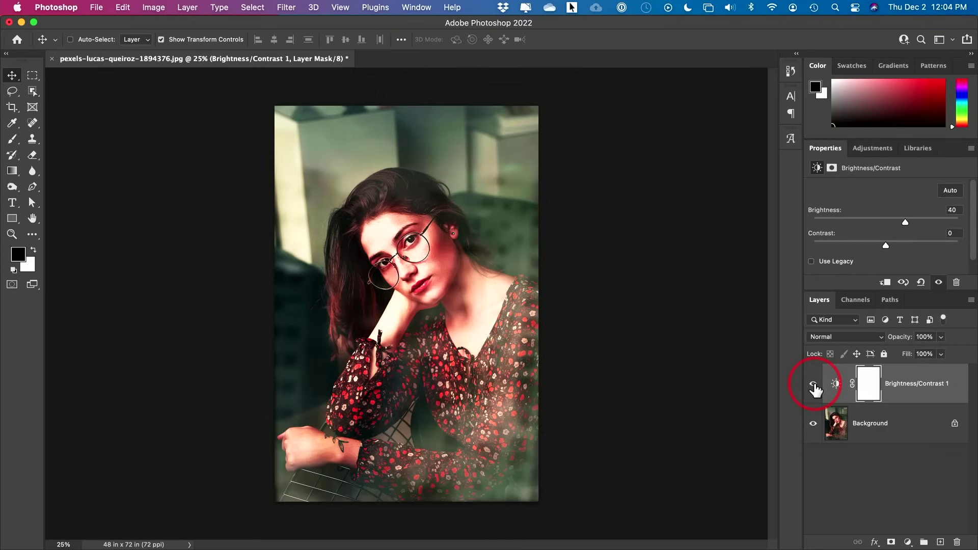
click(813, 384)
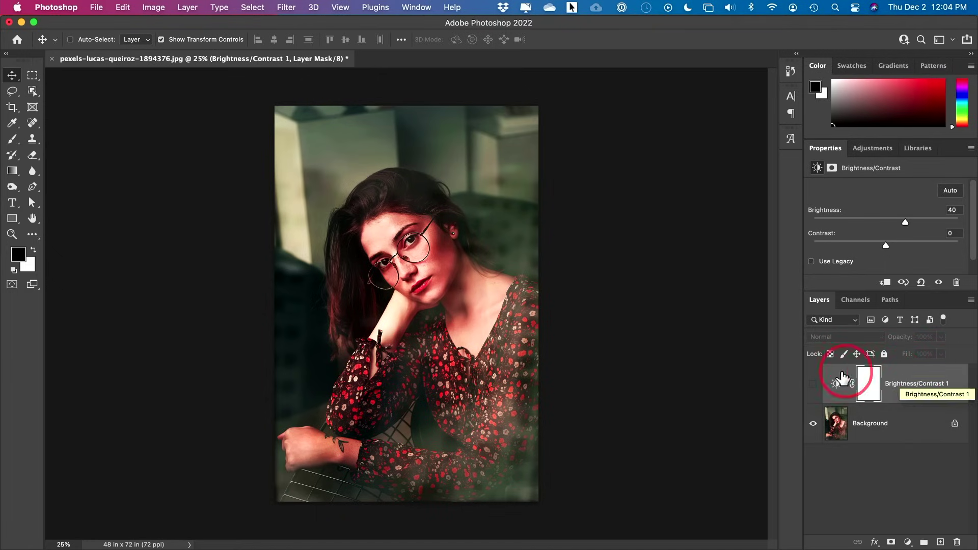
key(Delete)
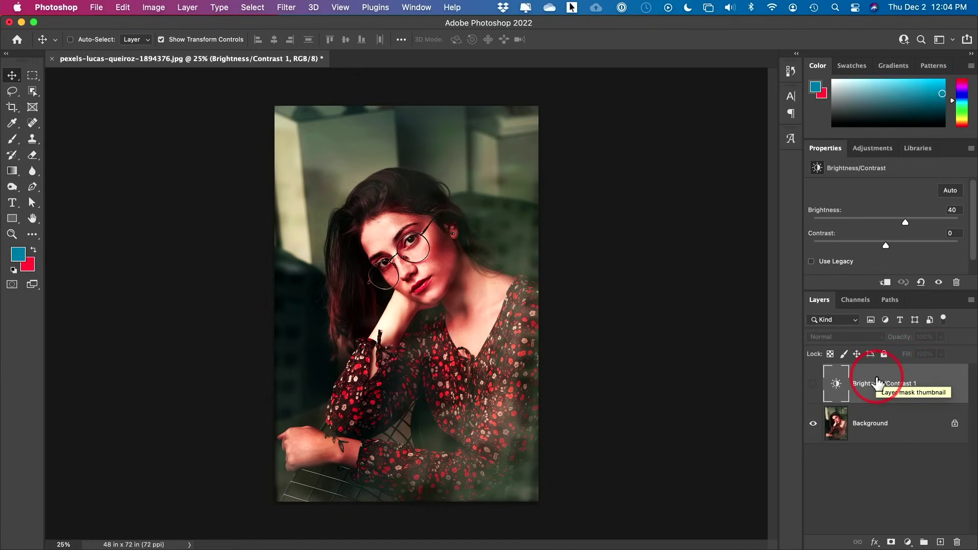
key(Delete)
click(154, 7)
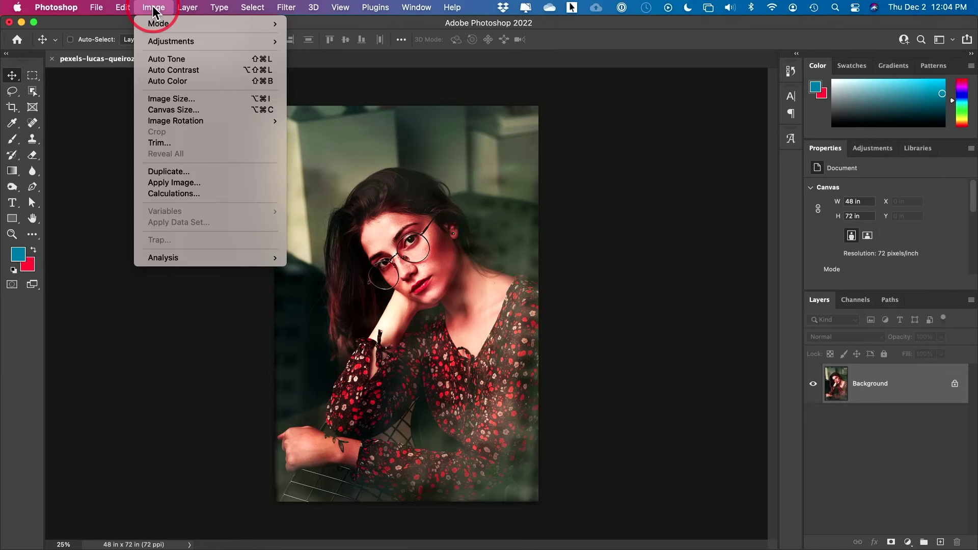
click(843, 445)
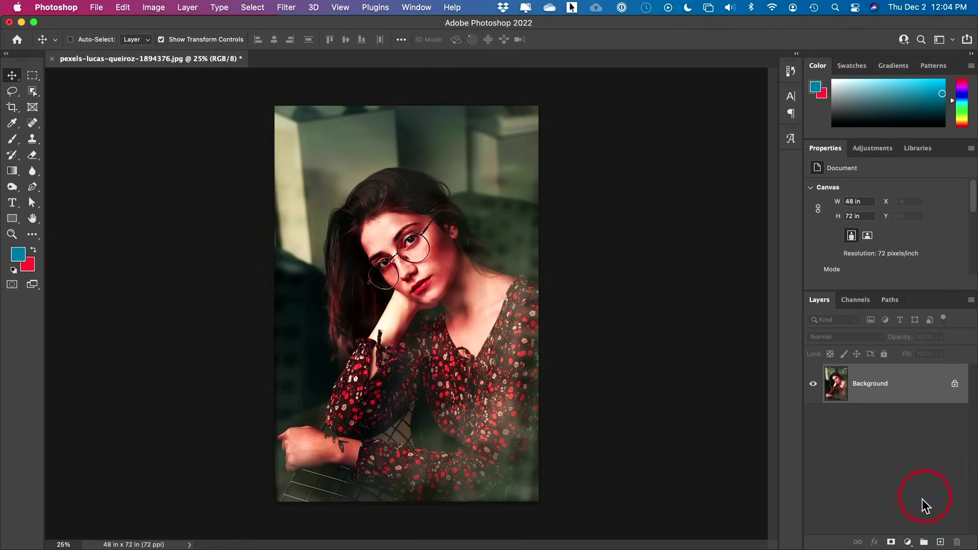
click(907, 542)
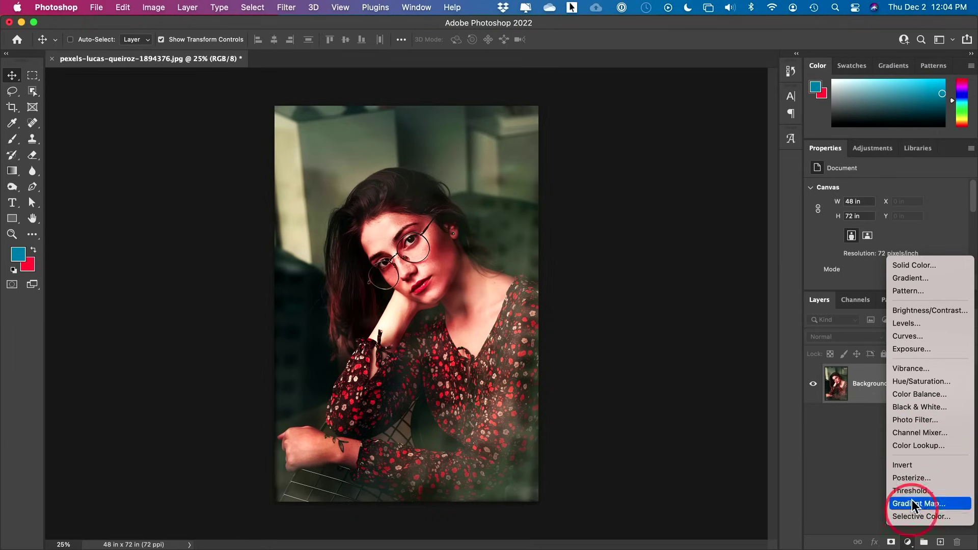
click(833, 455)
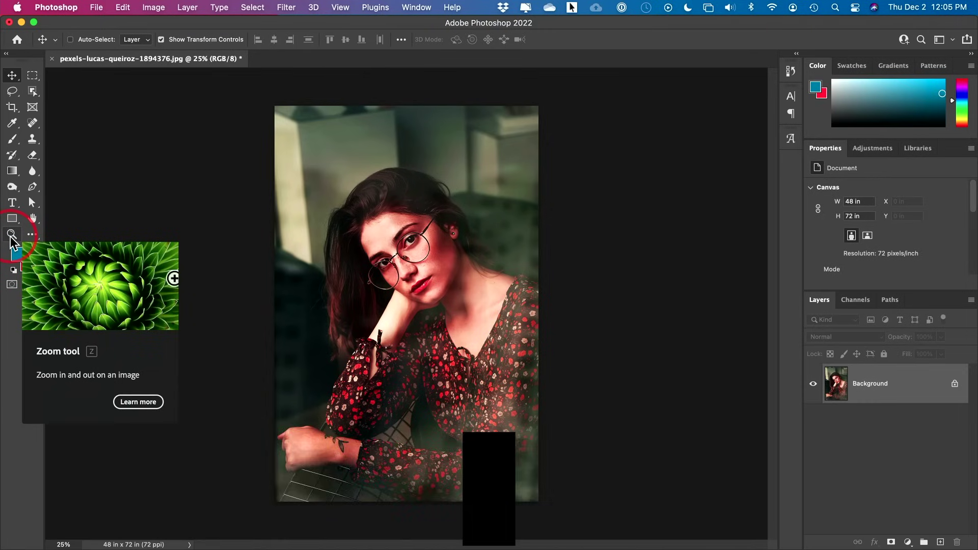
- Zoom to 100% on the woman's face and cheek, then show the healing tools flyout
key(z)
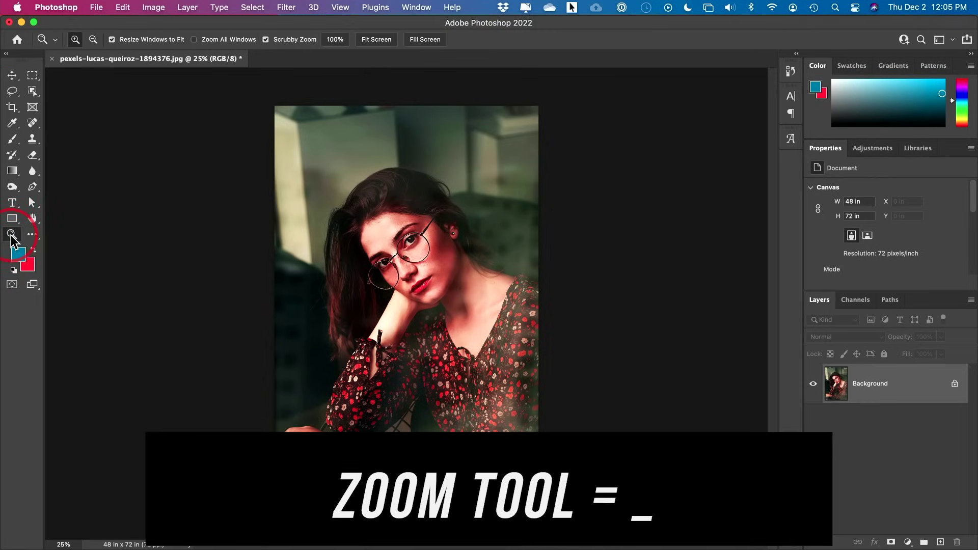
click(399, 256)
click(408, 252)
click(407, 252)
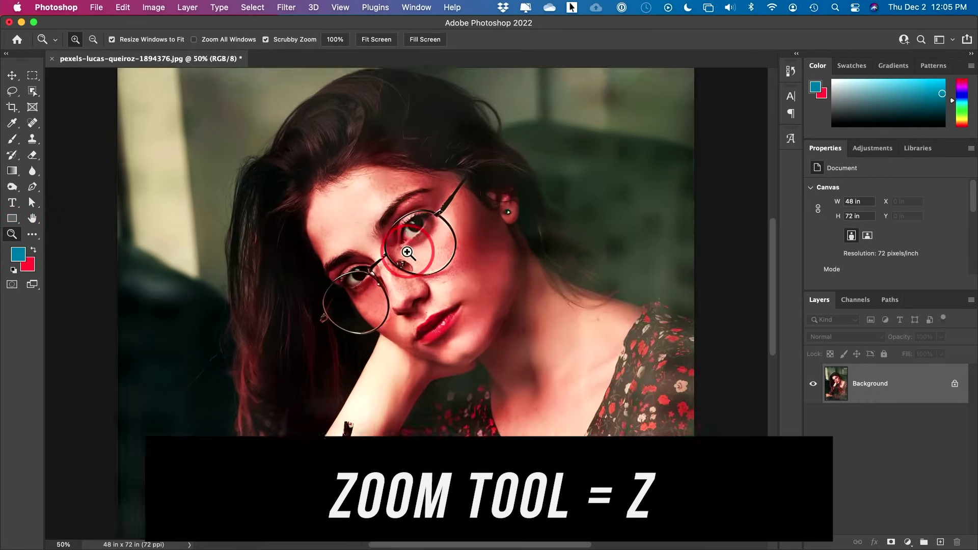
click(407, 252)
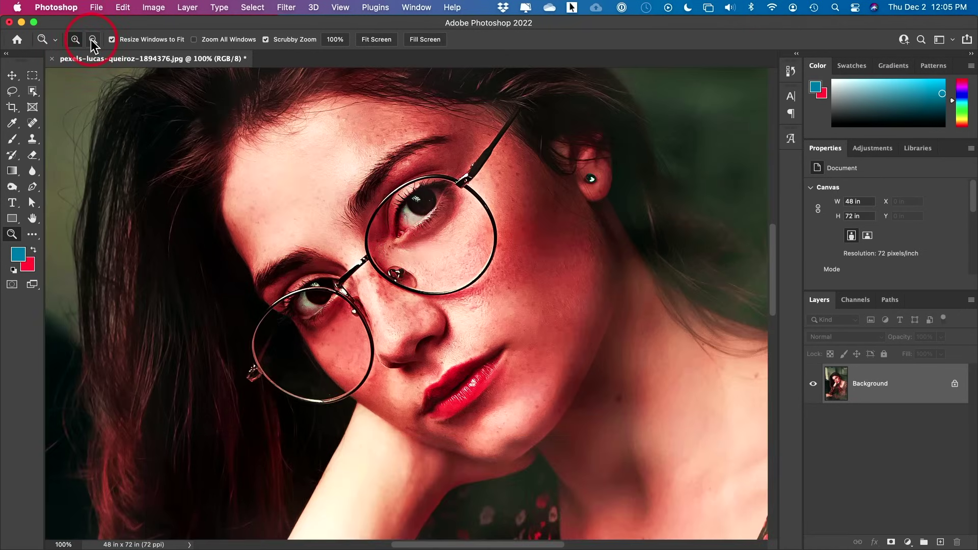
click(402, 265)
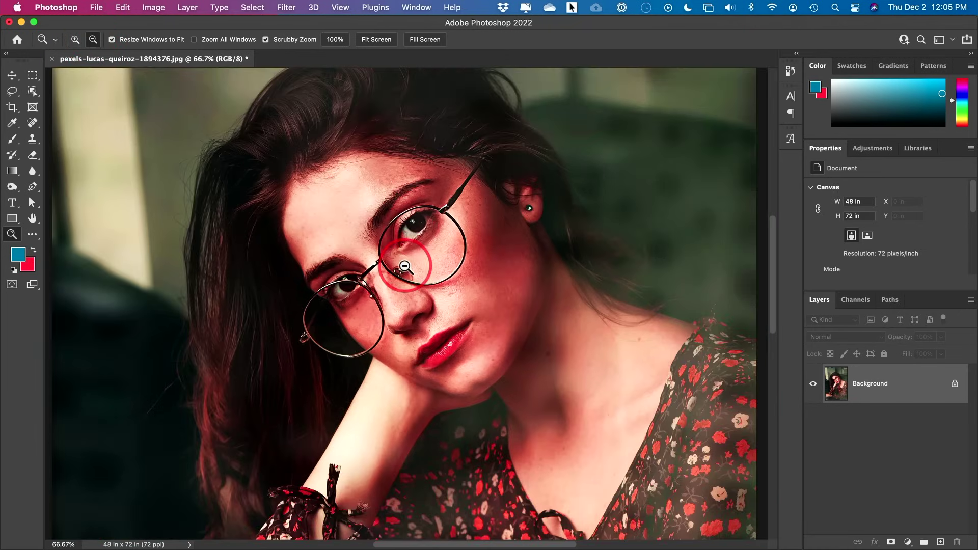
click(75, 39)
click(430, 270)
click(32, 136)
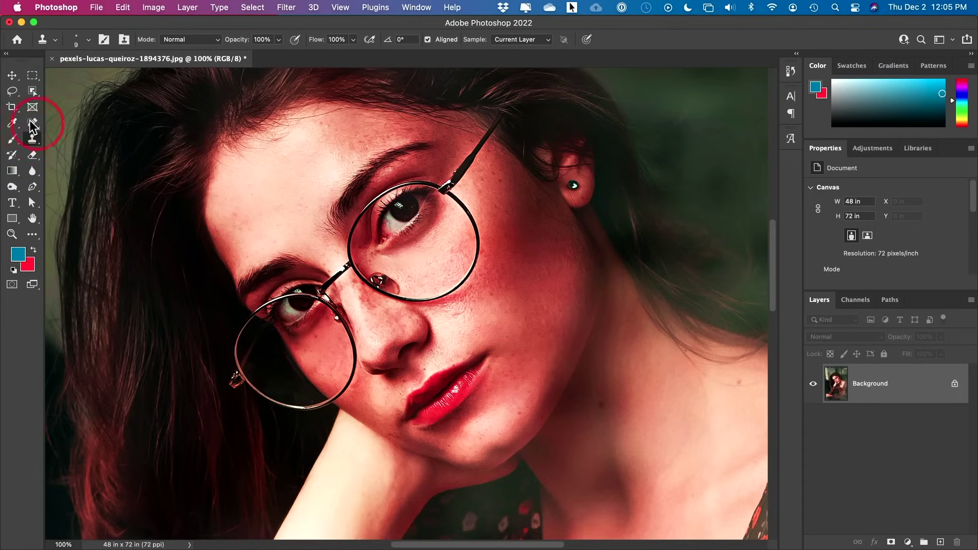
click(38, 126)
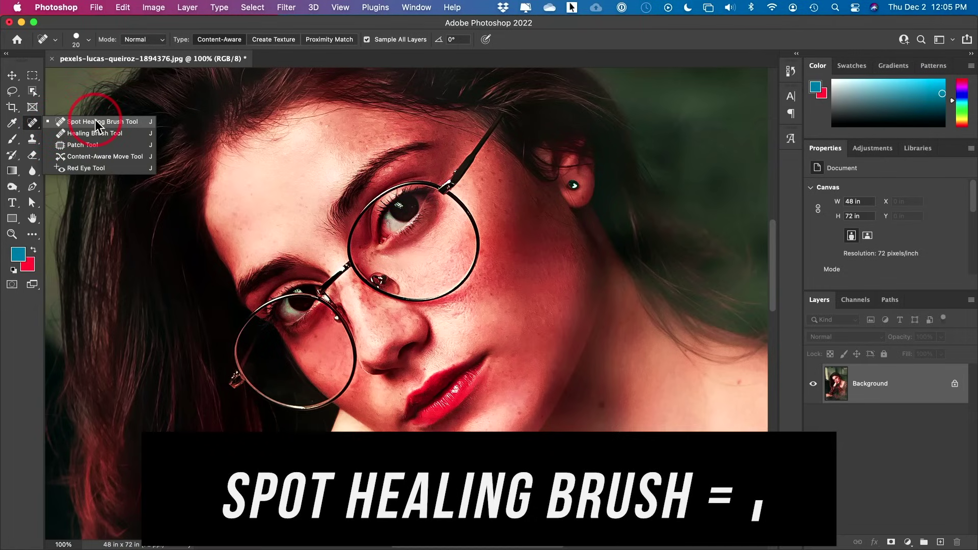
- Pick the Spot Healing Brush and enlarge it with ] to 70 pixels
click(96, 120)
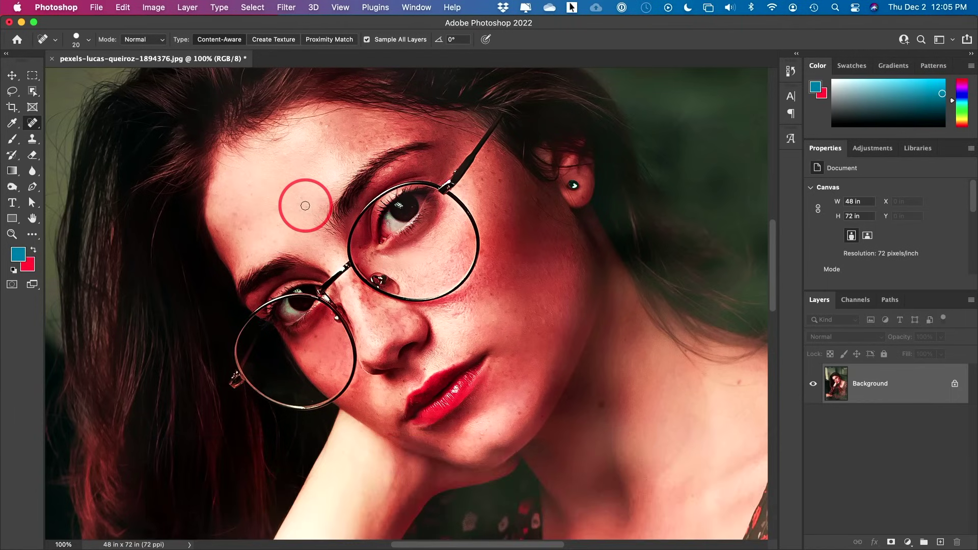
key(bracketright)
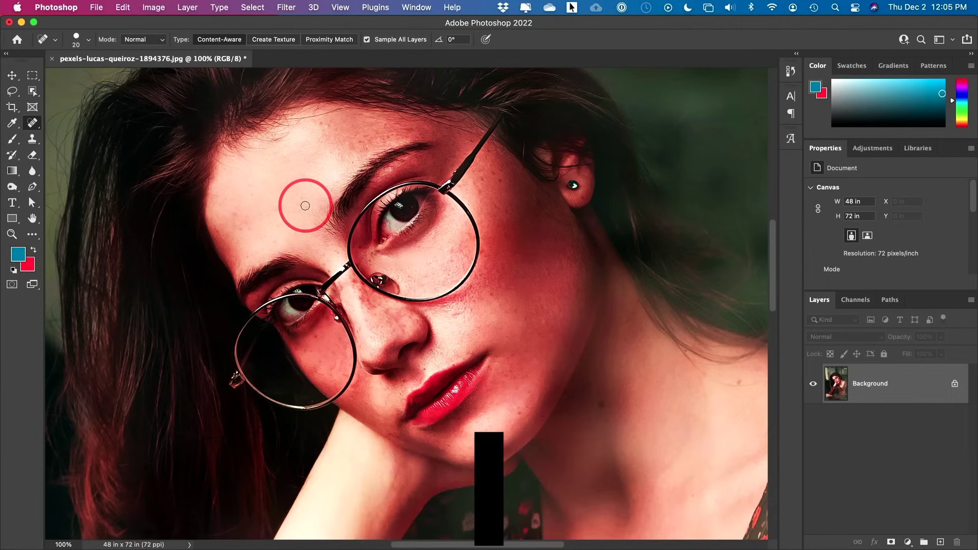
key(bracketright)
key(bracketright)
key(bracketright)
key(bracketright)
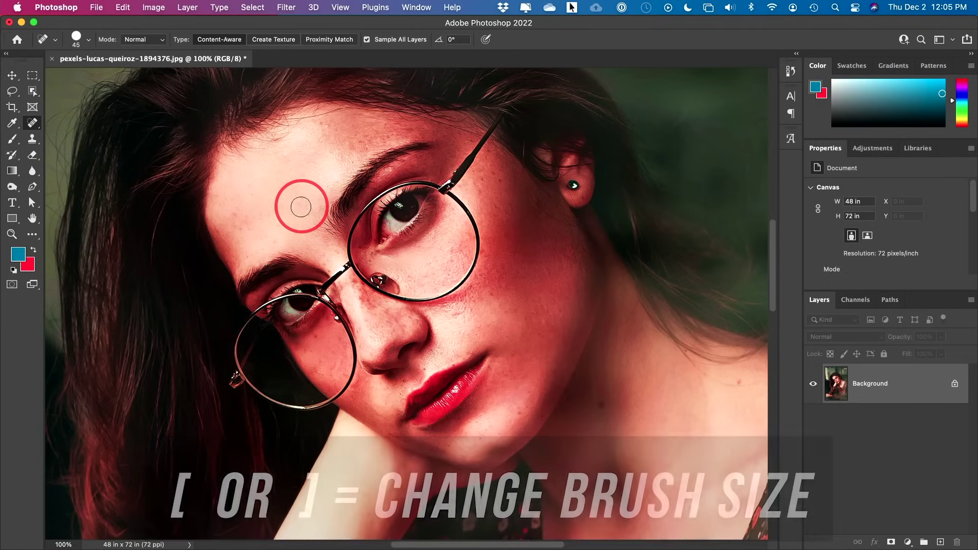
key(bracketright)
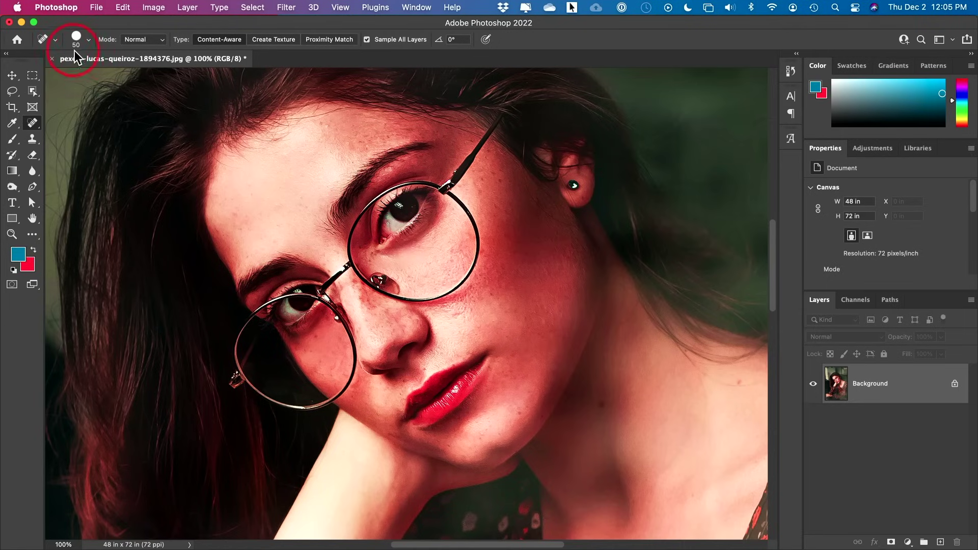
key(bracketright)
key(bracketright)
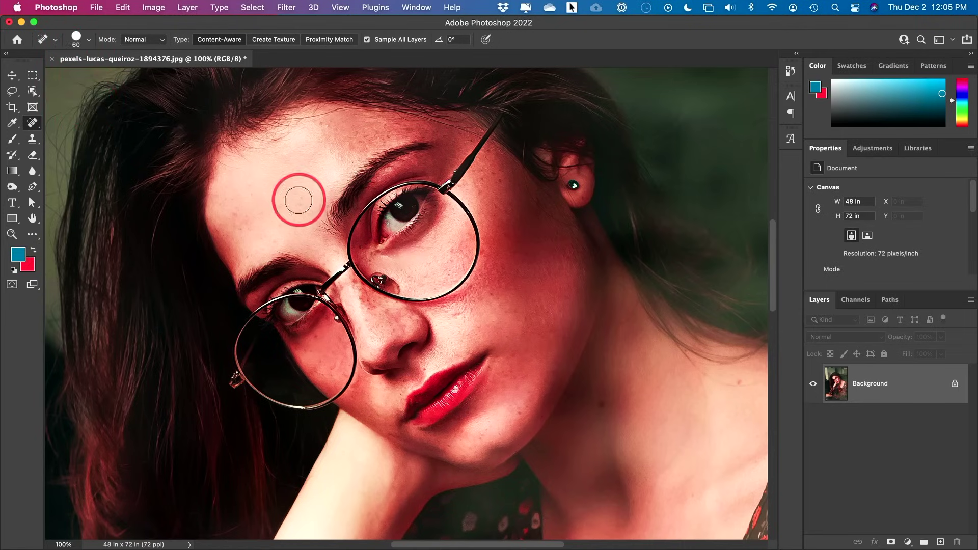
click(90, 40)
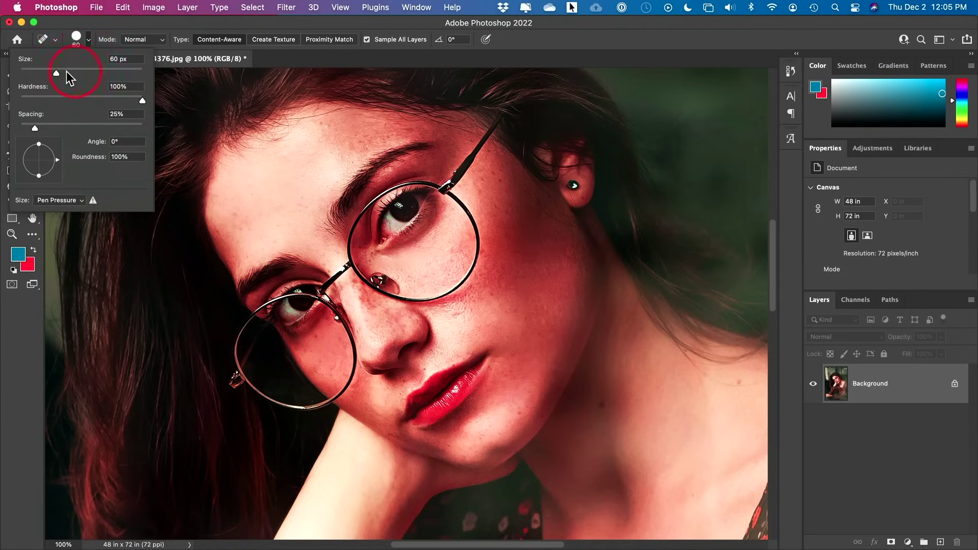
click(89, 41)
key(bracketright)
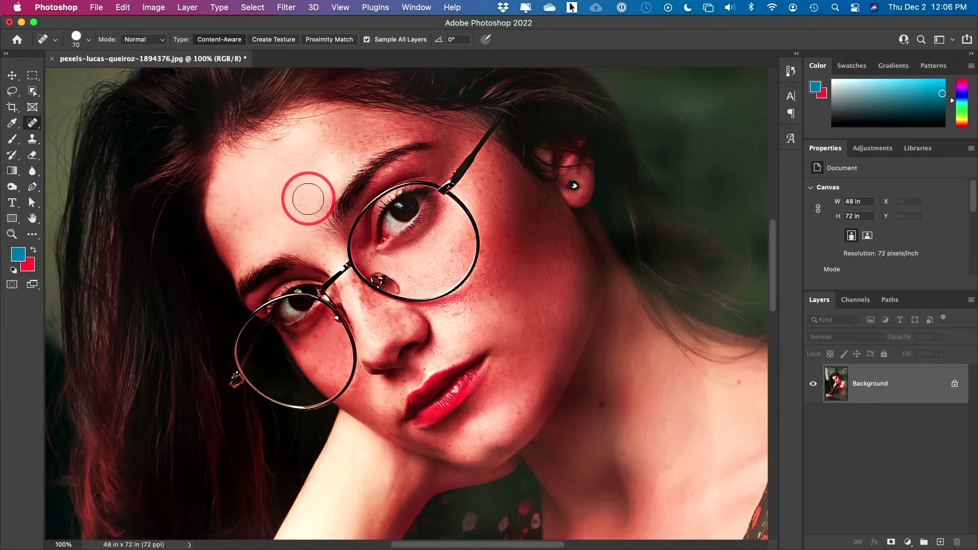
- Spot-heal the forehead blemishes, the neck mole, the chin spot and the lip corner
click(308, 198)
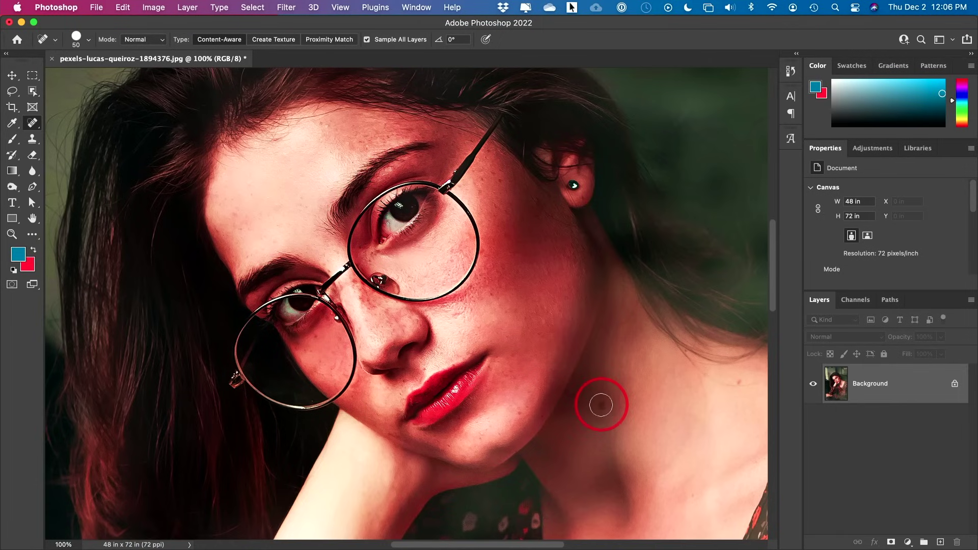
click(601, 405)
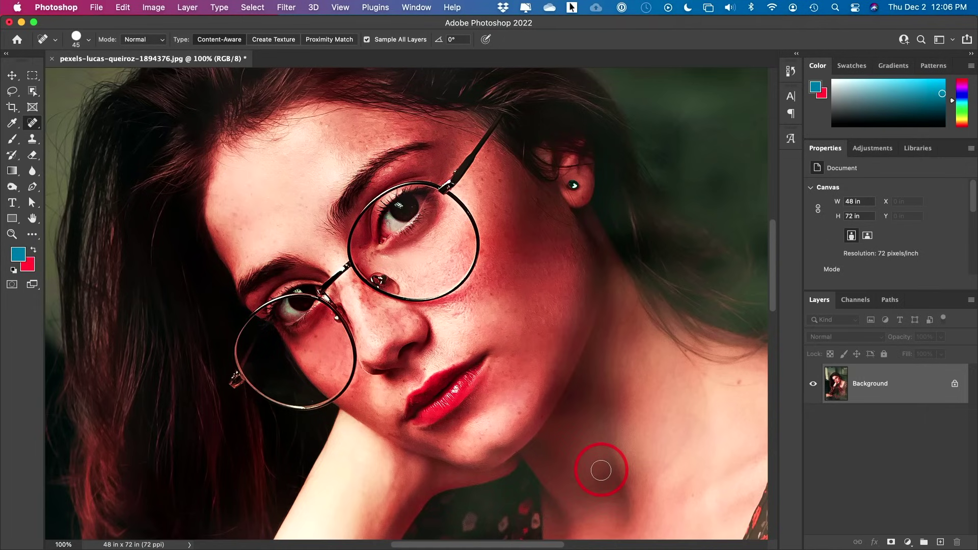
click(518, 414)
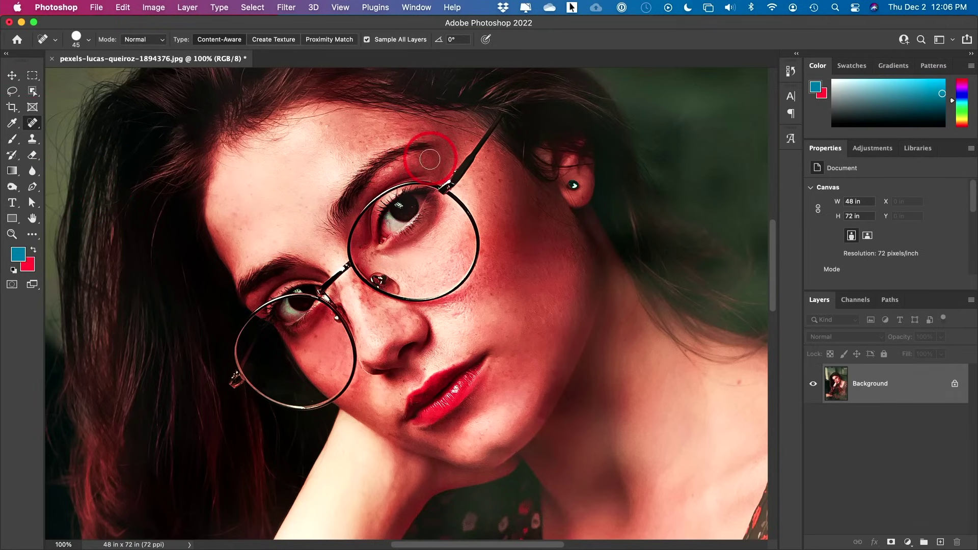
click(321, 126)
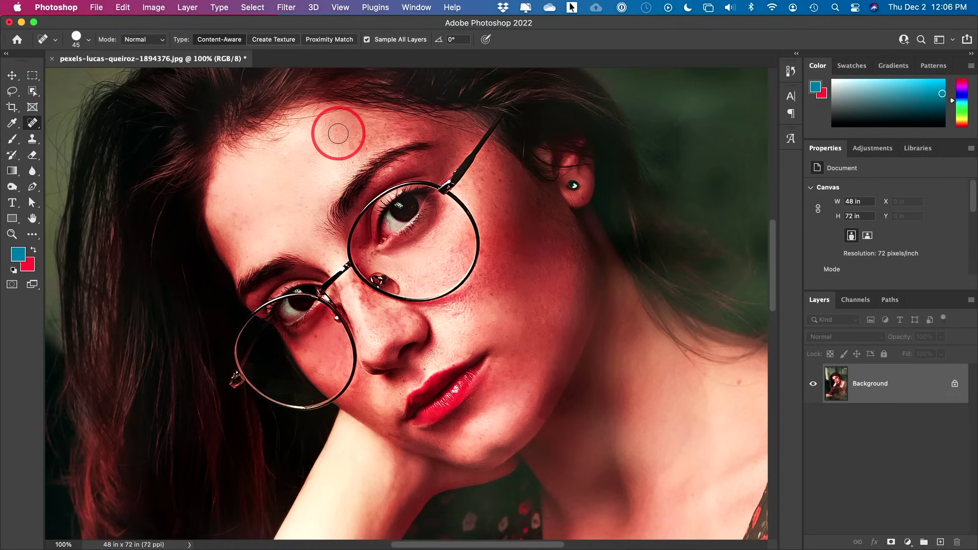
click(407, 383)
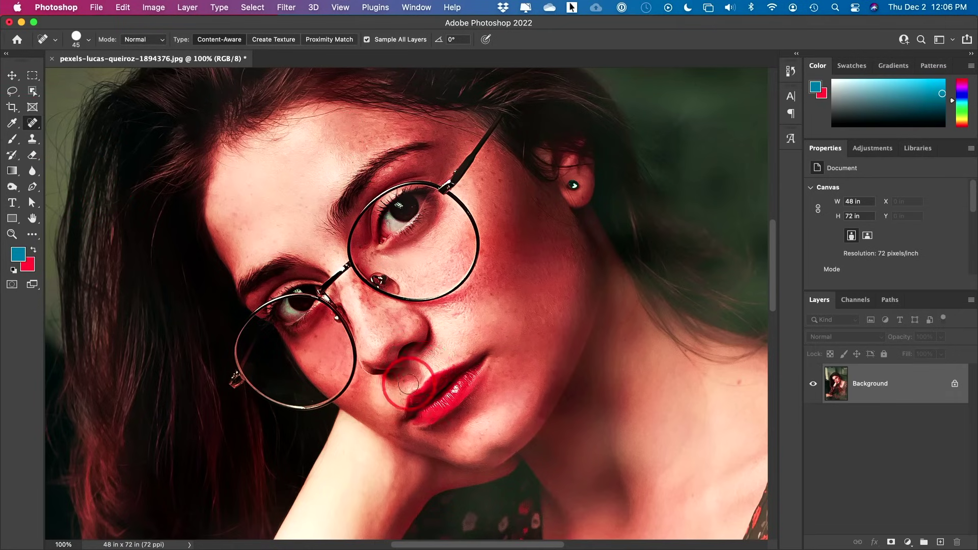
- Heal the spots beside the nostril and on the nose bridge, and paint along the left temple
click(402, 381)
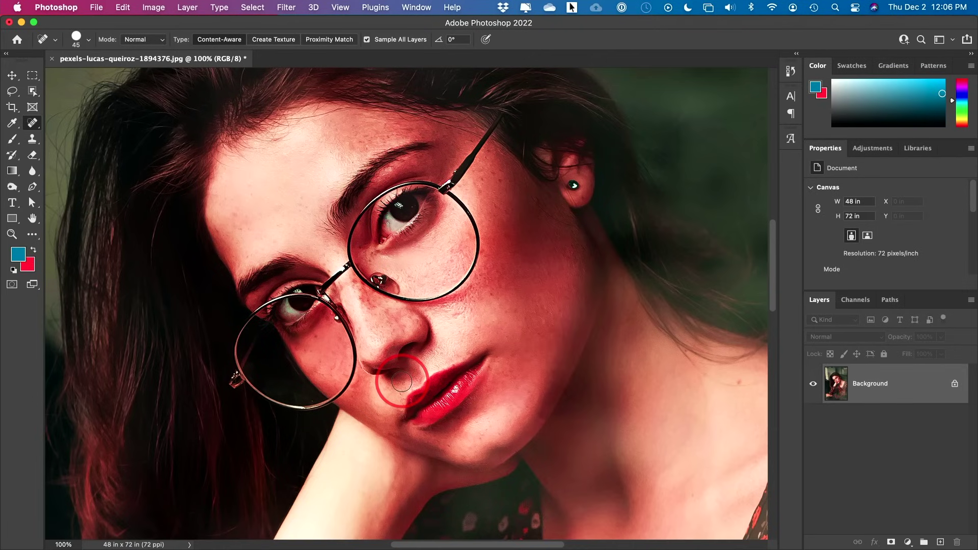
click(354, 291)
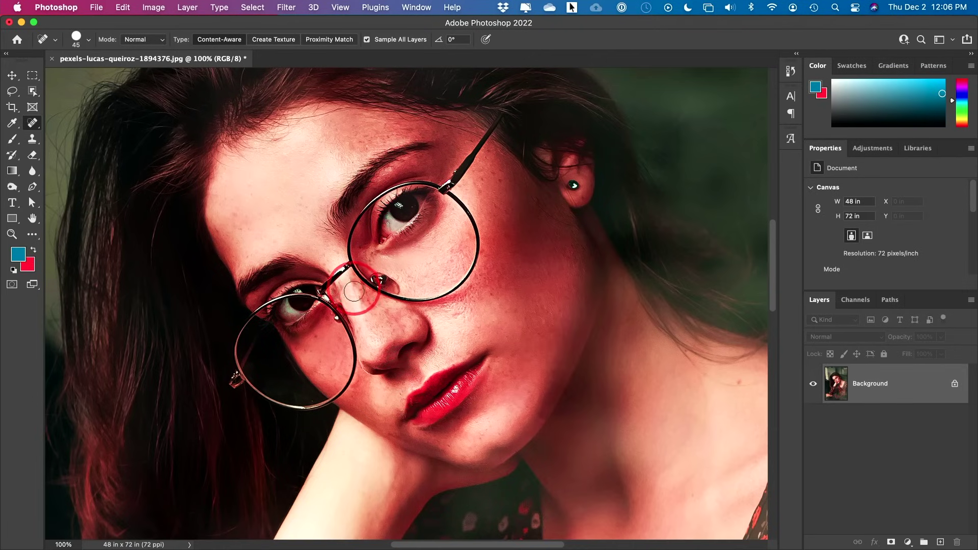
click(189, 217)
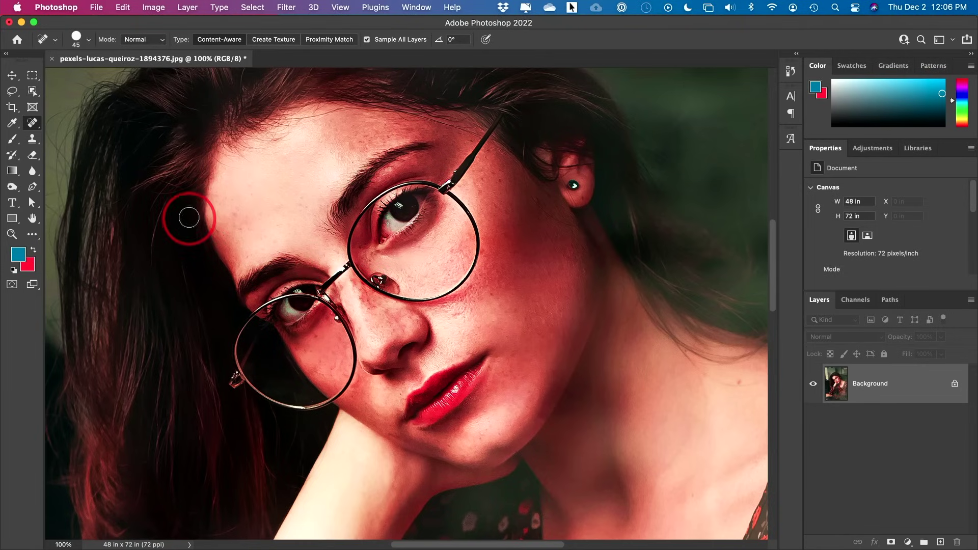
mouse_move(189, 218)
mouse_down()
mouse_move(235, 210)
mouse_move(246, 185)
mouse_move(243, 219)
mouse_move(256, 239)
mouse_up()
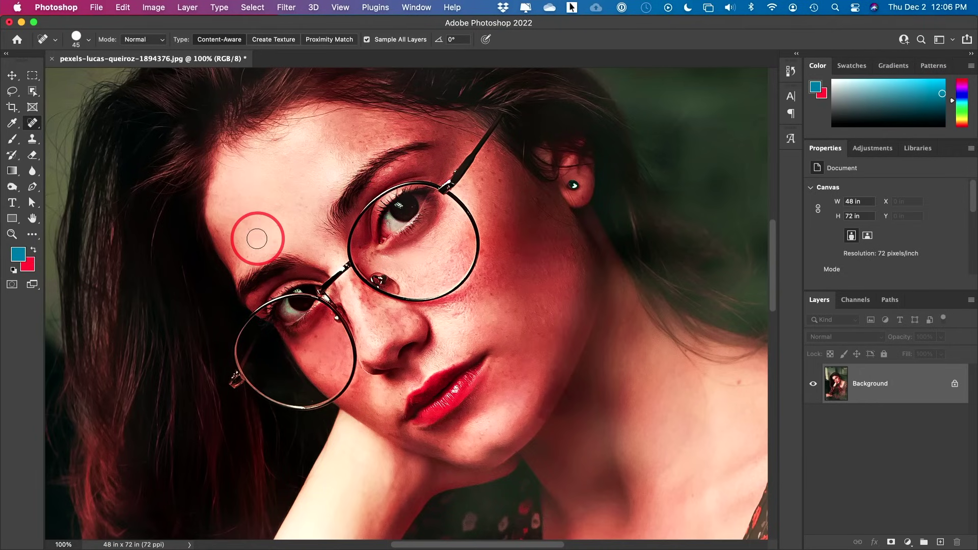
drag(32, 123, 82, 121)
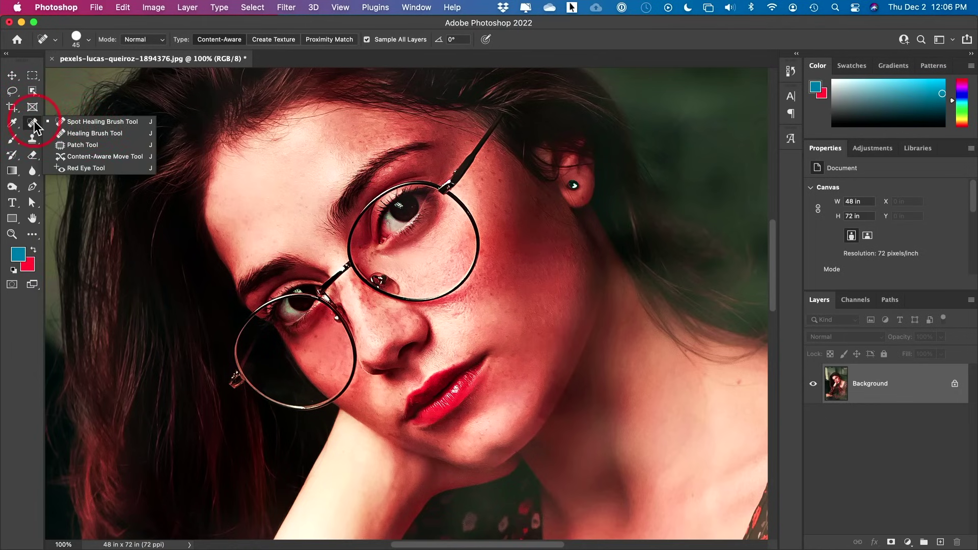
- Switch to the Blur tool and smooth the forehead skin with small strokes
key(o)
drag(32, 177, 76, 170)
mouse_move(311, 209)
mouse_down()
mouse_move(137, 196)
mouse_move(220, 175)
mouse_move(277, 175)
mouse_move(279, 193)
mouse_up()
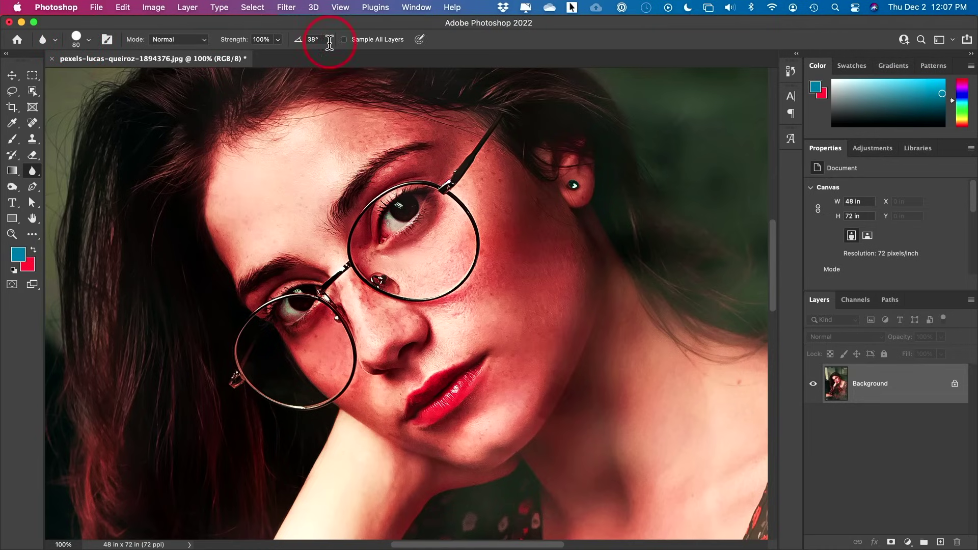
mouse_move(300, 199)
mouse_down()
mouse_move(256, 253)
mouse_move(300, 203)
mouse_move(283, 187)
mouse_move(393, 250)
mouse_move(398, 219)
mouse_move(391, 224)
mouse_move(410, 204)
mouse_move(386, 232)
mouse_move(407, 219)
mouse_up()
- Undo the blur strokes that smeared the eye and the earring
key(super+z)
drag(606, 185, 574, 186)
key(super+z)
- Try darkening a band across the forehead with the Burn tool, then undo it
click(13, 189)
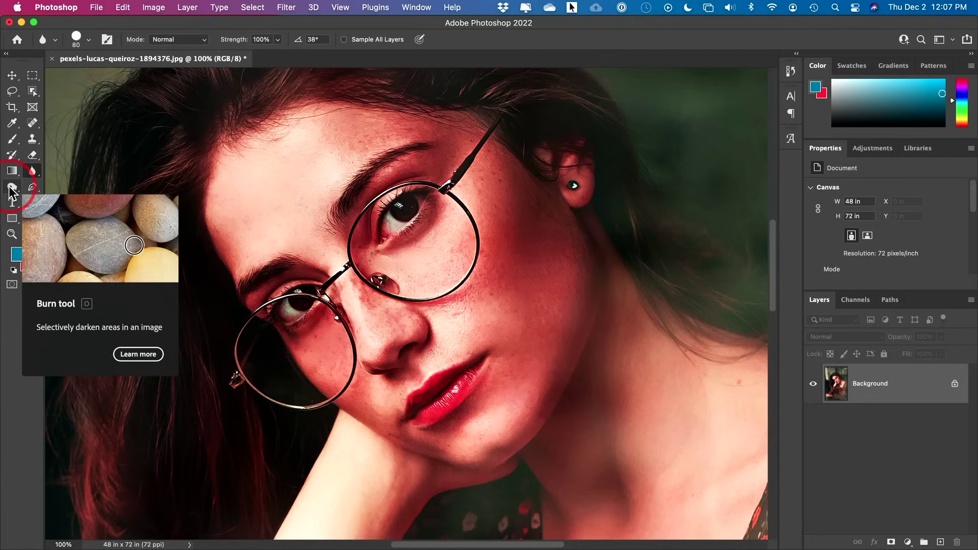
click(11, 189)
click(264, 189)
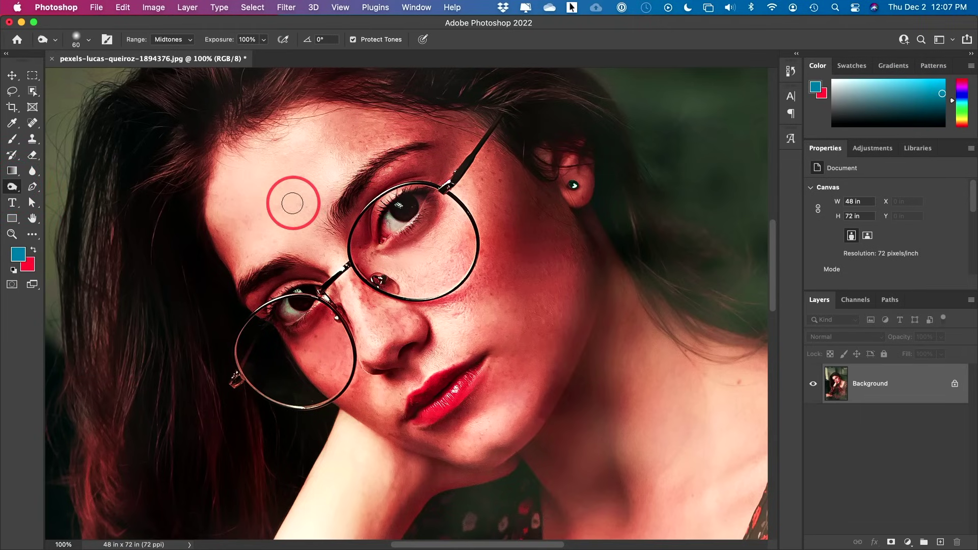
mouse_move(292, 204)
mouse_down()
mouse_move(334, 170)
mouse_move(289, 202)
mouse_move(273, 200)
mouse_move(317, 160)
mouse_move(241, 201)
mouse_move(334, 125)
mouse_move(201, 199)
mouse_move(288, 128)
mouse_move(213, 169)
mouse_move(282, 168)
mouse_move(261, 254)
mouse_move(308, 209)
mouse_move(219, 188)
mouse_move(361, 147)
mouse_move(321, 169)
mouse_up()
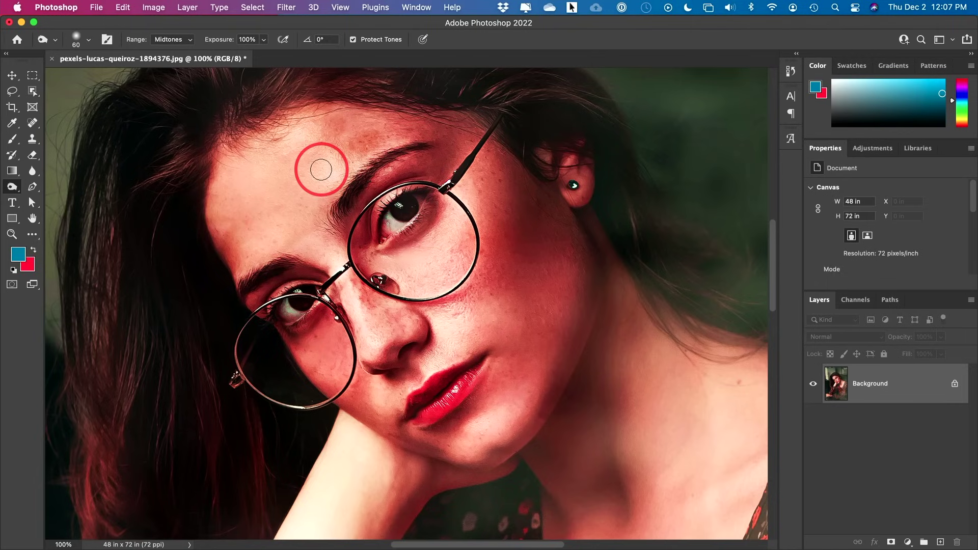
key(super+z)
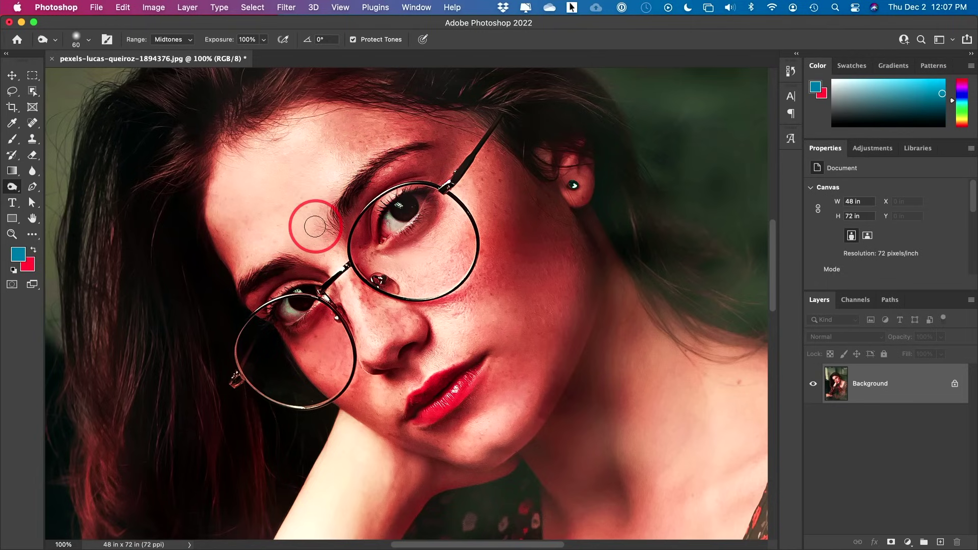
- Zoom out twice to 25% so the whole portrait fits in the window
key(super+minus)
key(super+minus)
key(super+minus)
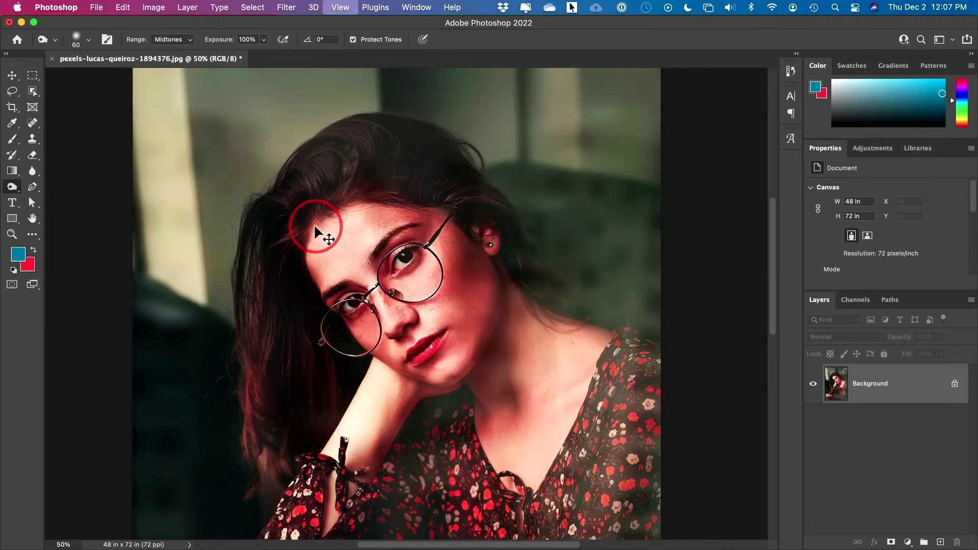
key(super+minus)
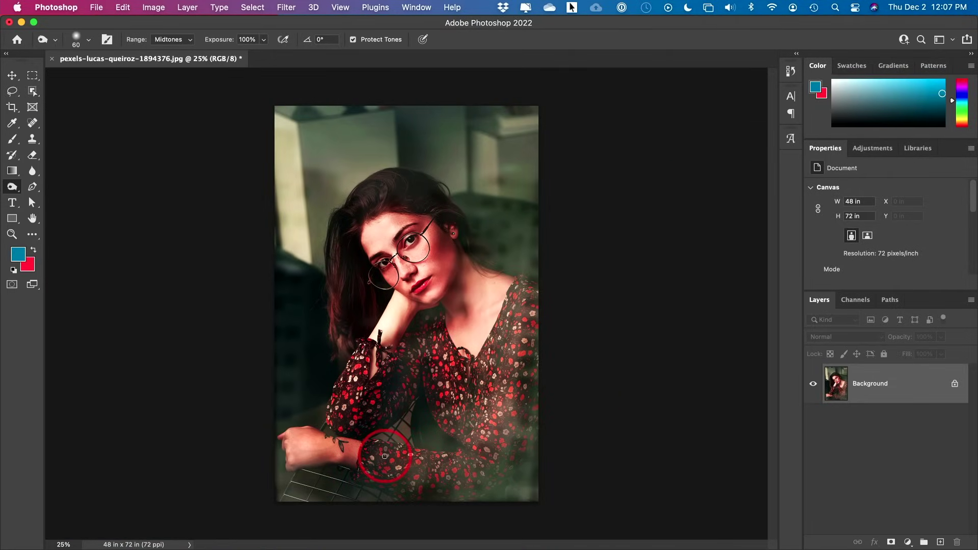
key(w)
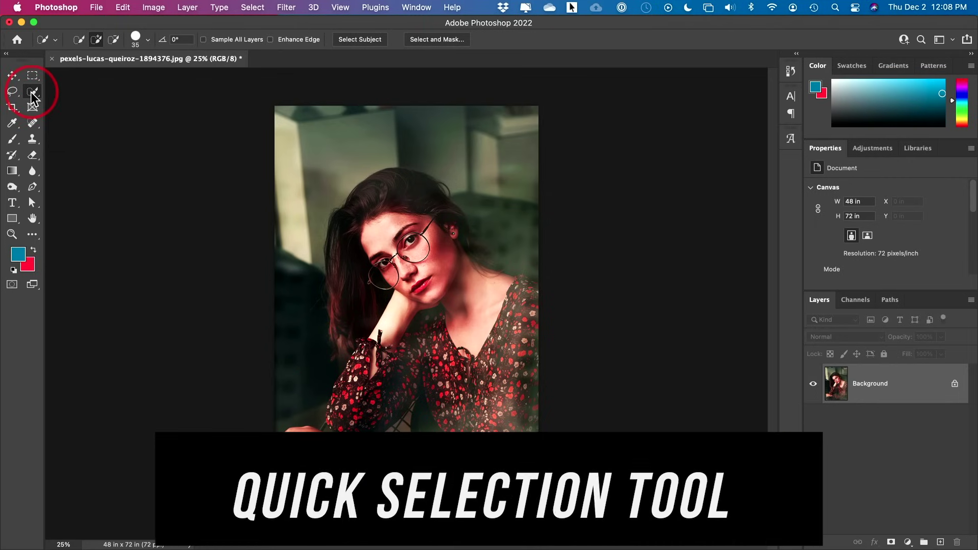
- Keep the Quick Selection Tool and use Select Subject to outline the woman
right_click(31, 93)
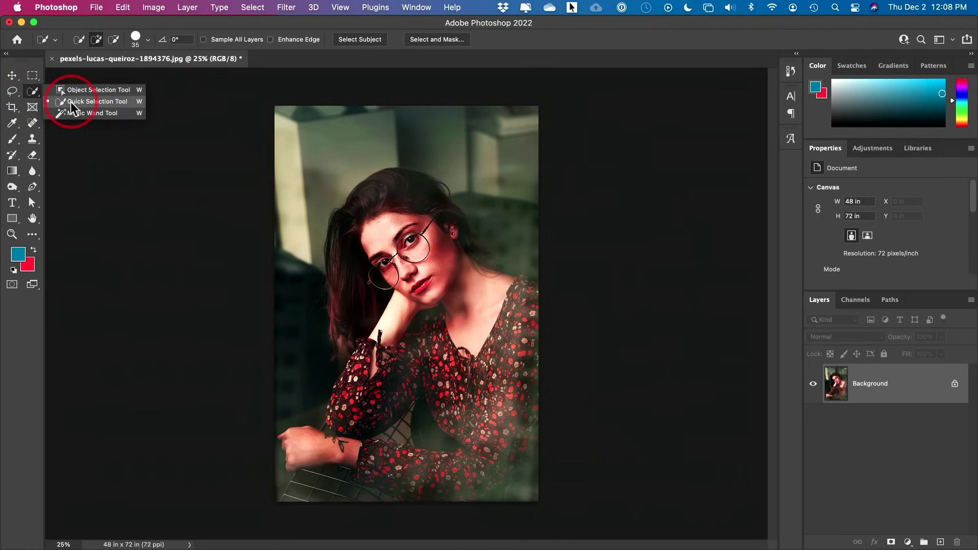
click(71, 102)
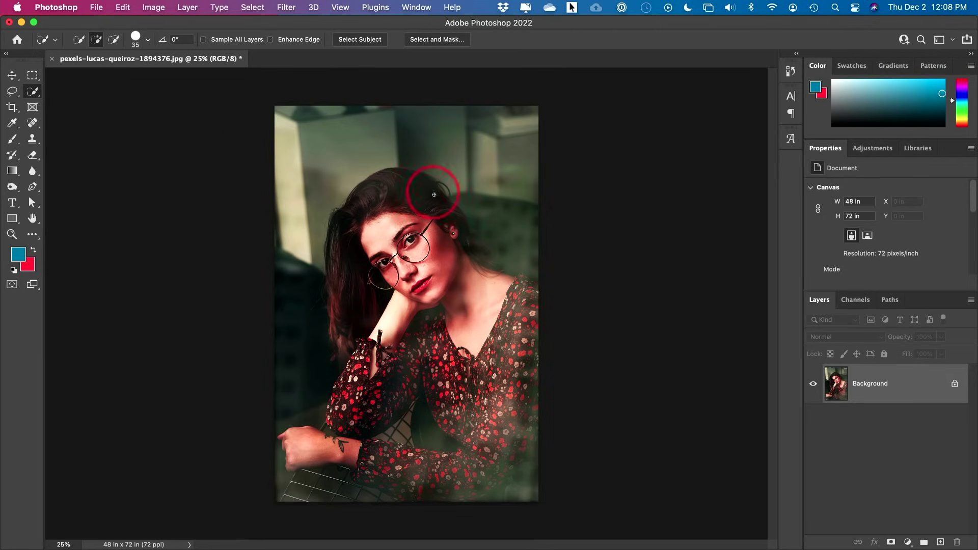
click(362, 41)
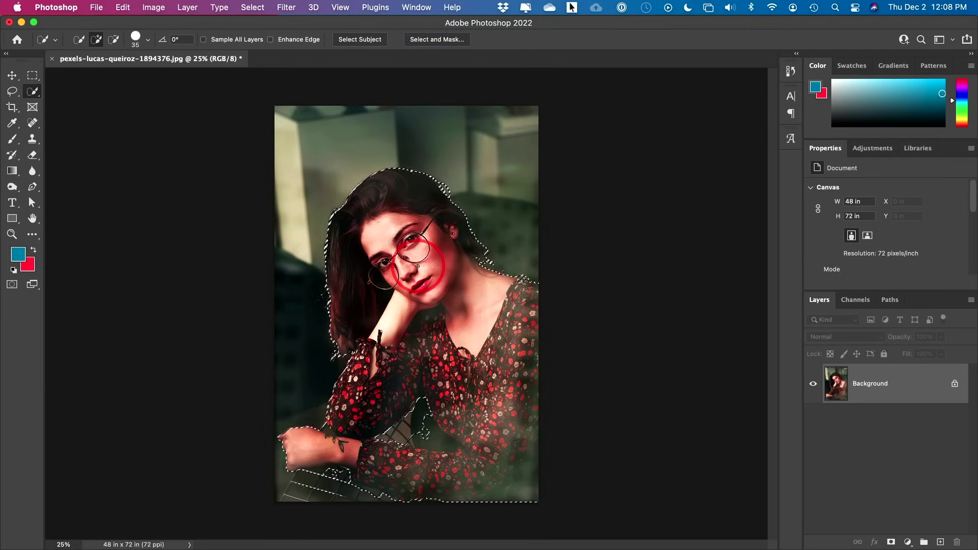
right_click(398, 260)
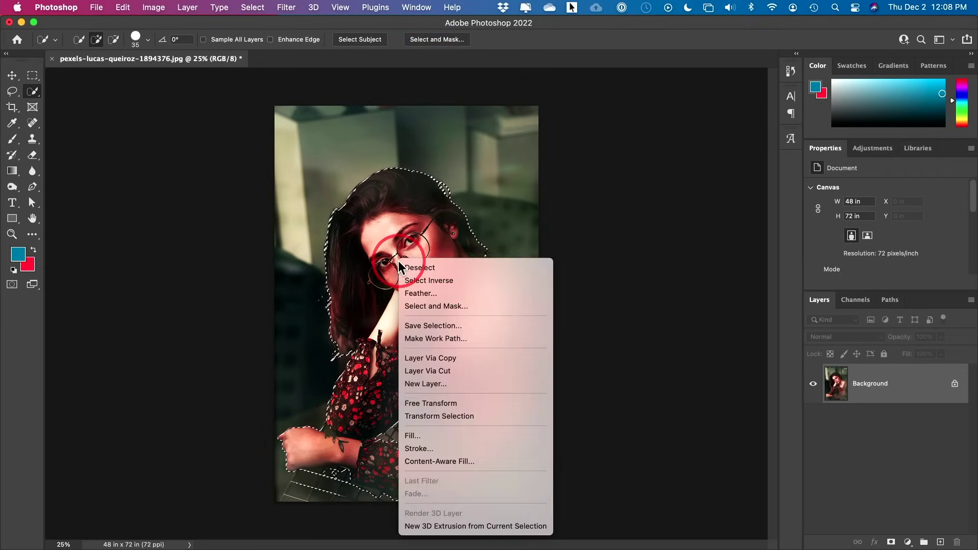
- Copy the woman onto a new Layer 1 with Layer Via Copy and hide the Background
click(442, 359)
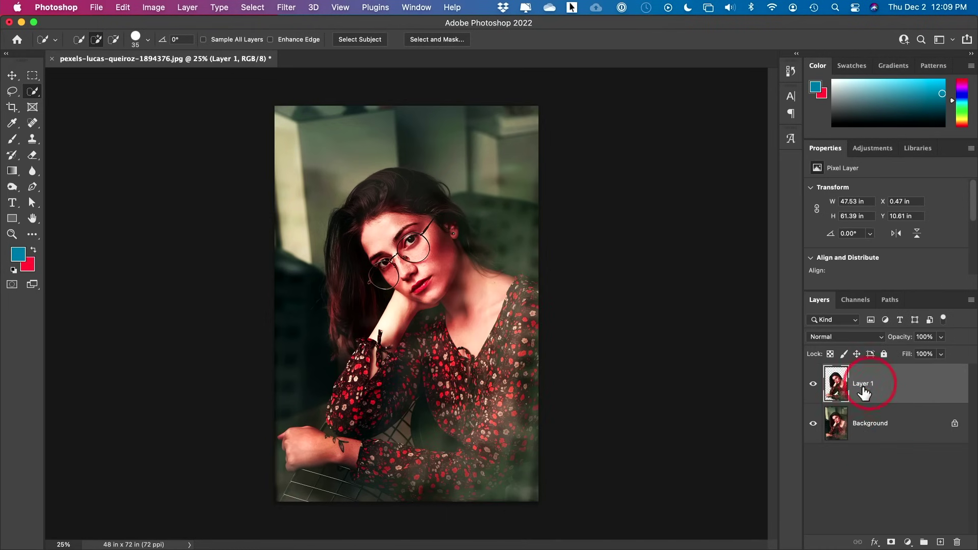
click(813, 425)
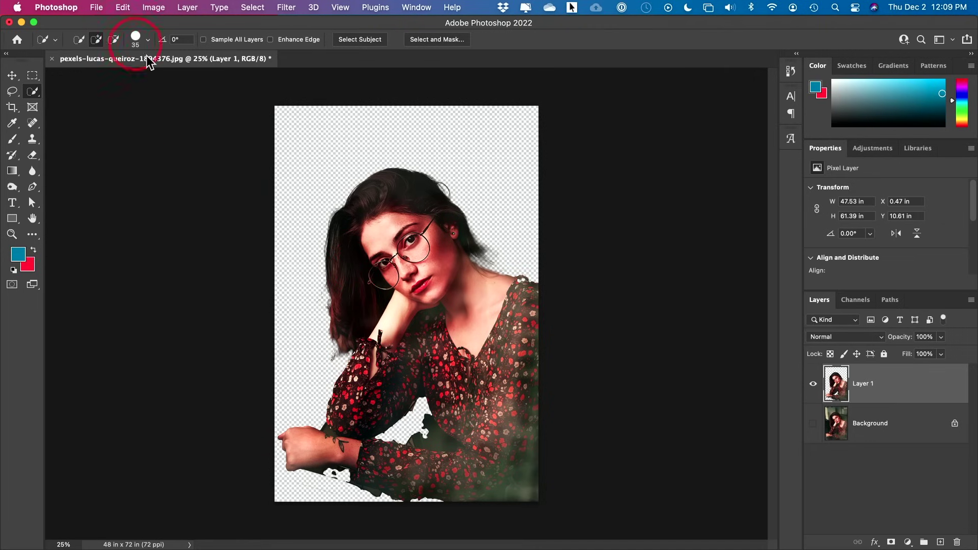
- Save the cut-out portrait to the Desktop as pexels-lucas-queiroz-1894376.psd
click(96, 8)
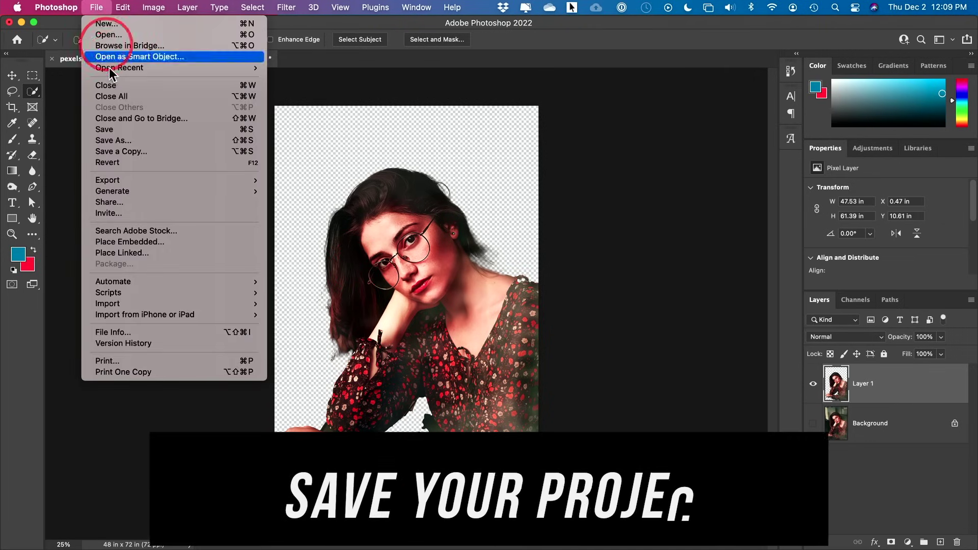
click(117, 140)
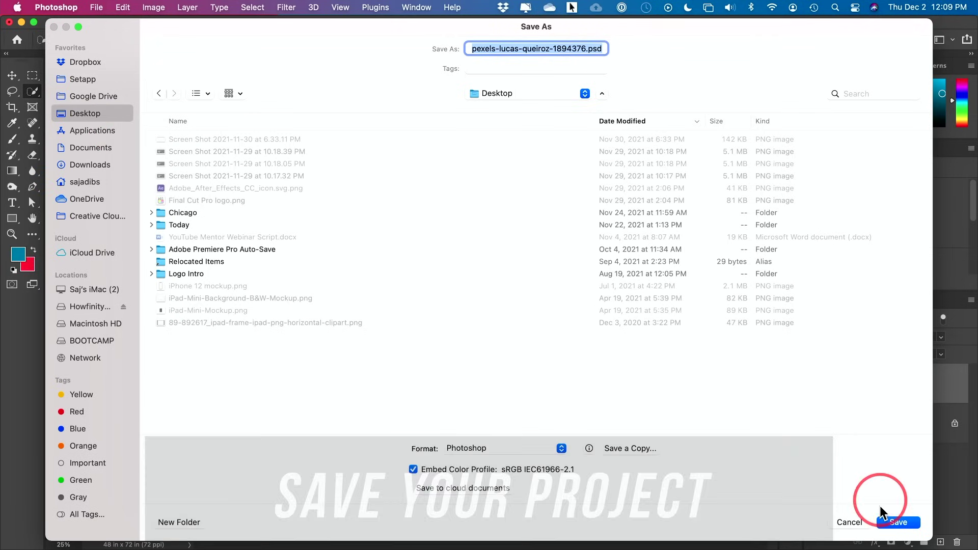
click(886, 521)
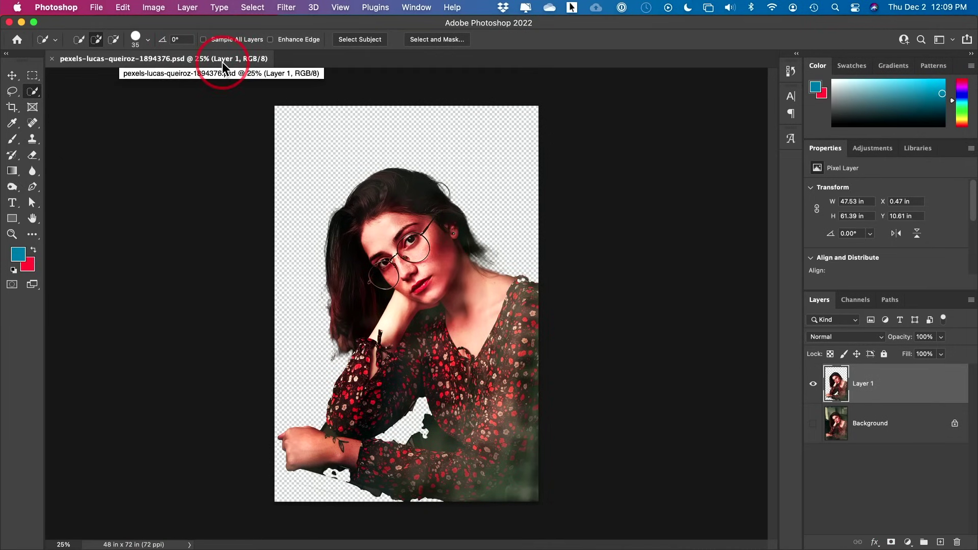
click(96, 7)
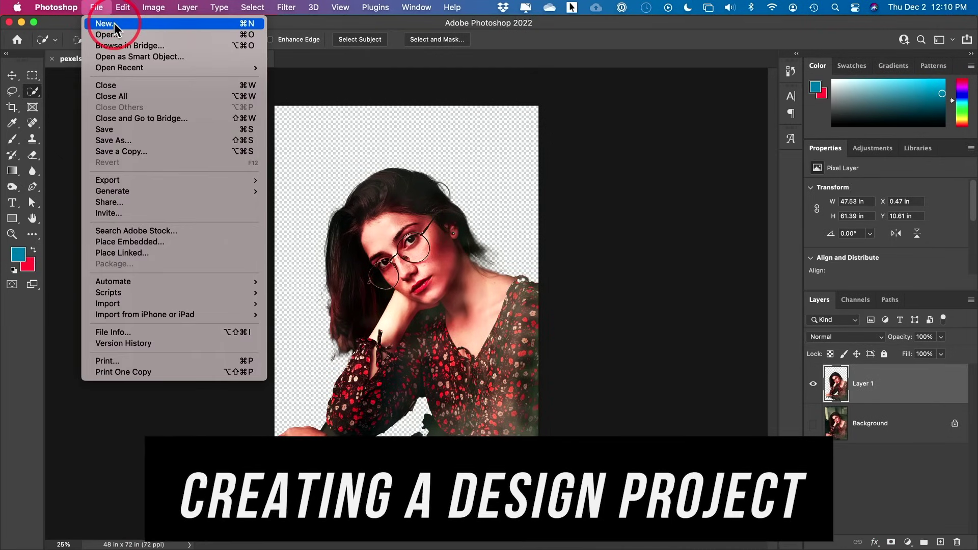
- Choose the Film & Video HDTV 1080p preset and name the document 'photoshop thumbnail'
click(102, 25)
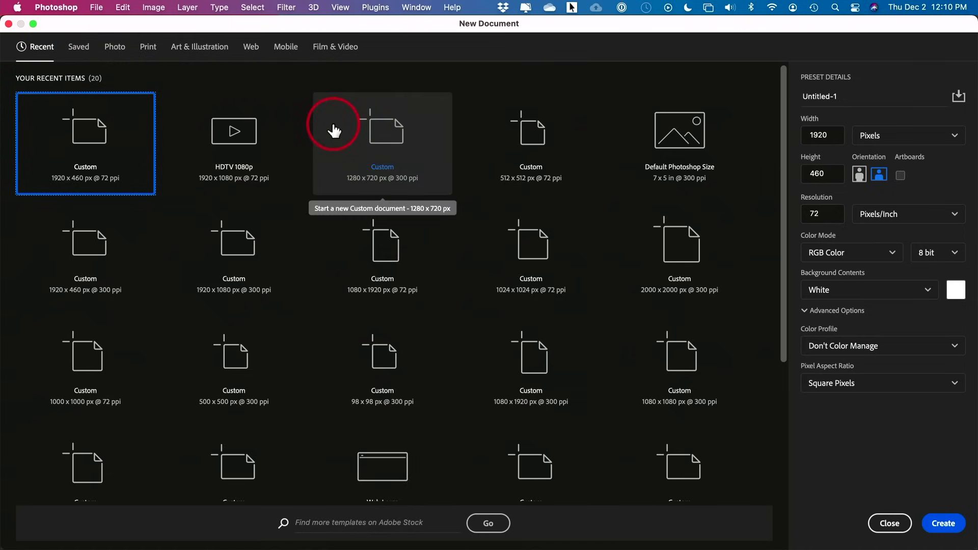
click(323, 51)
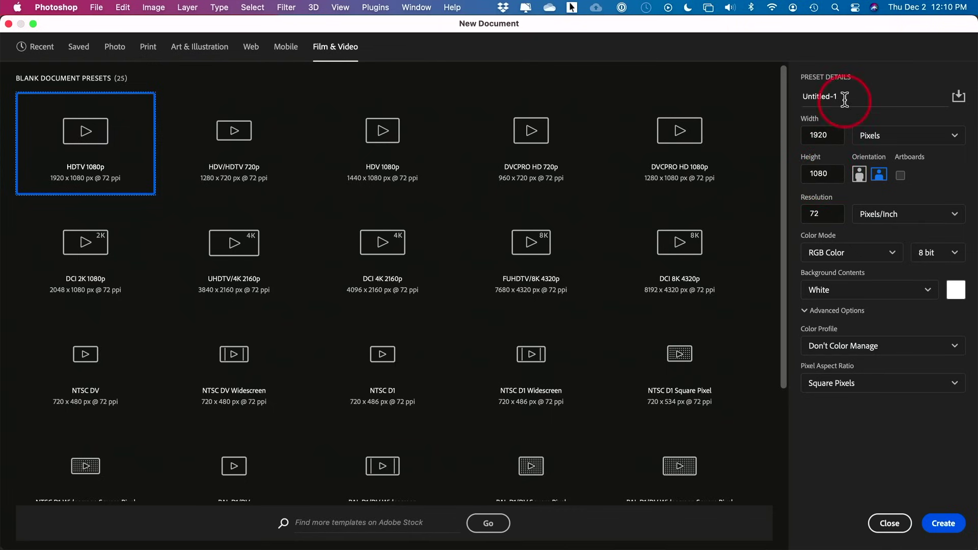
drag(842, 97, 755, 98)
key(super+v)
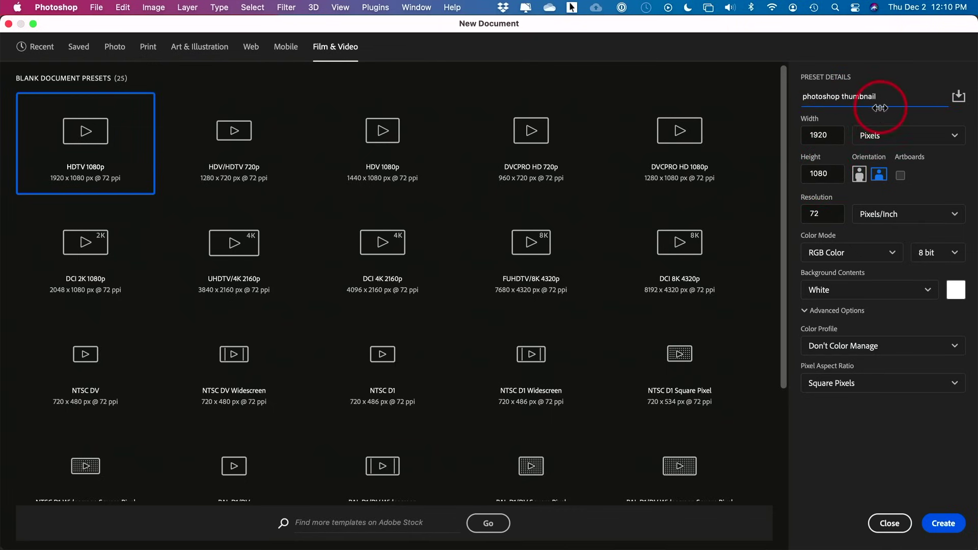
click(803, 283)
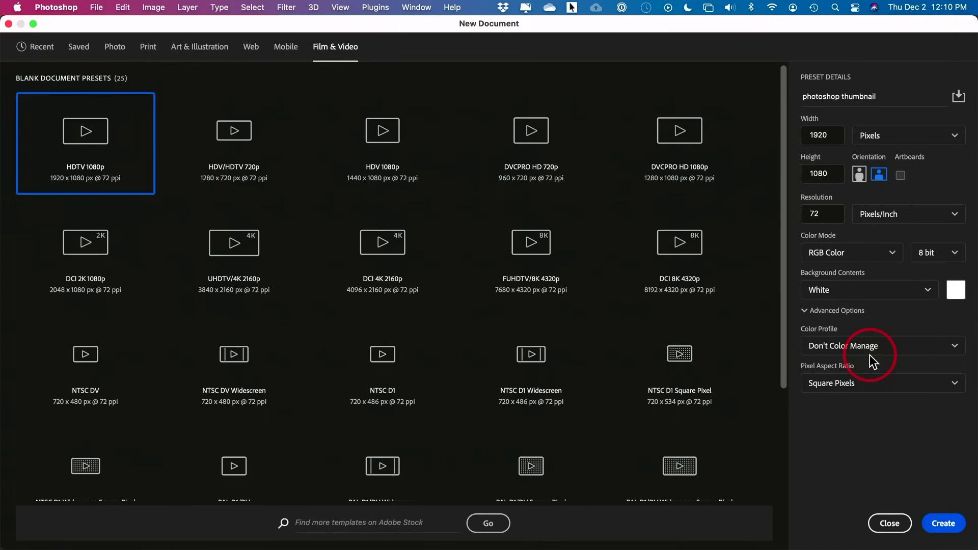
- Keep Pixels as the unit, create the 1920x1080 document, and hide its guides
click(113, 49)
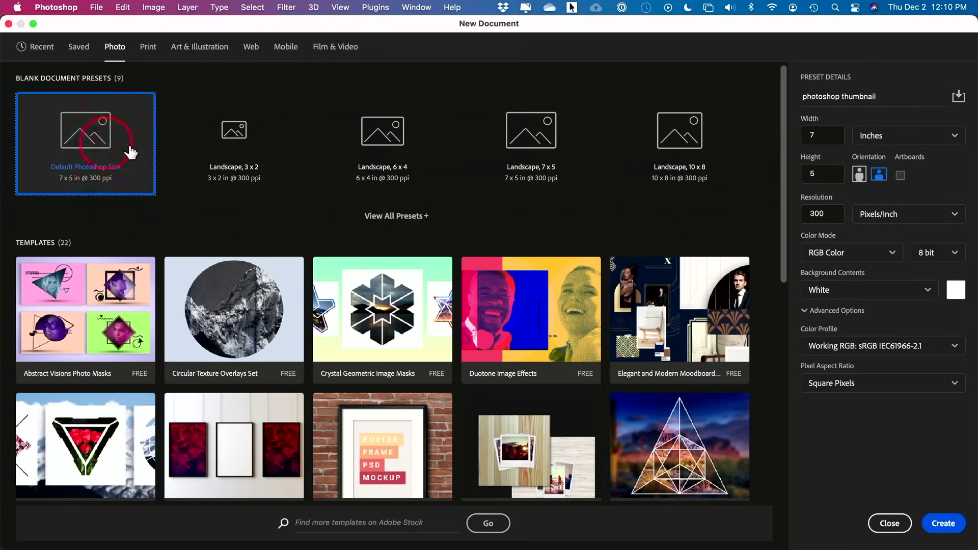
click(328, 49)
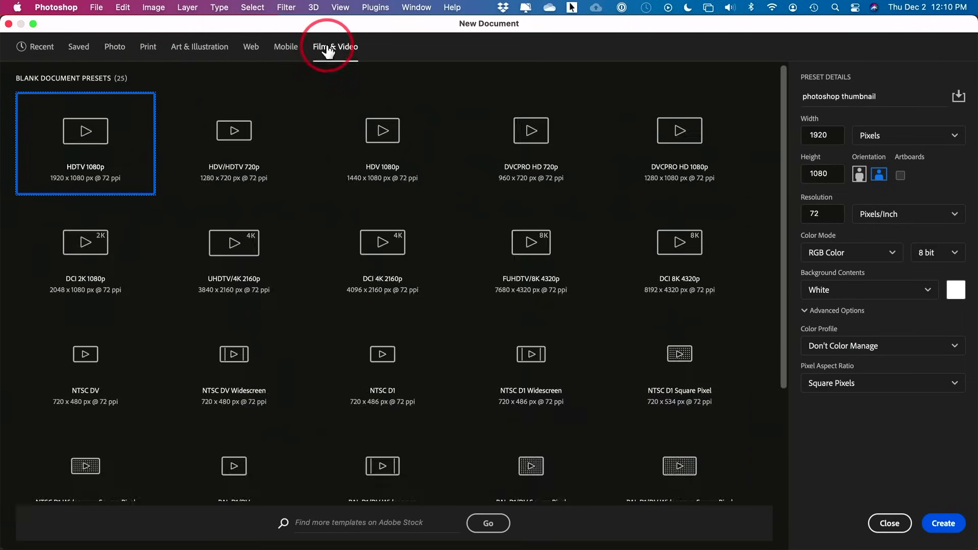
click(885, 136)
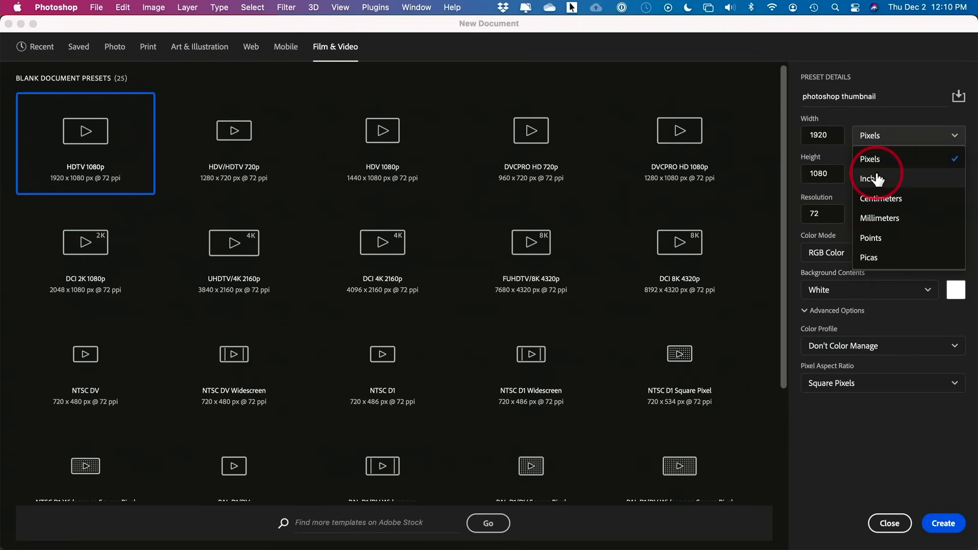
click(890, 131)
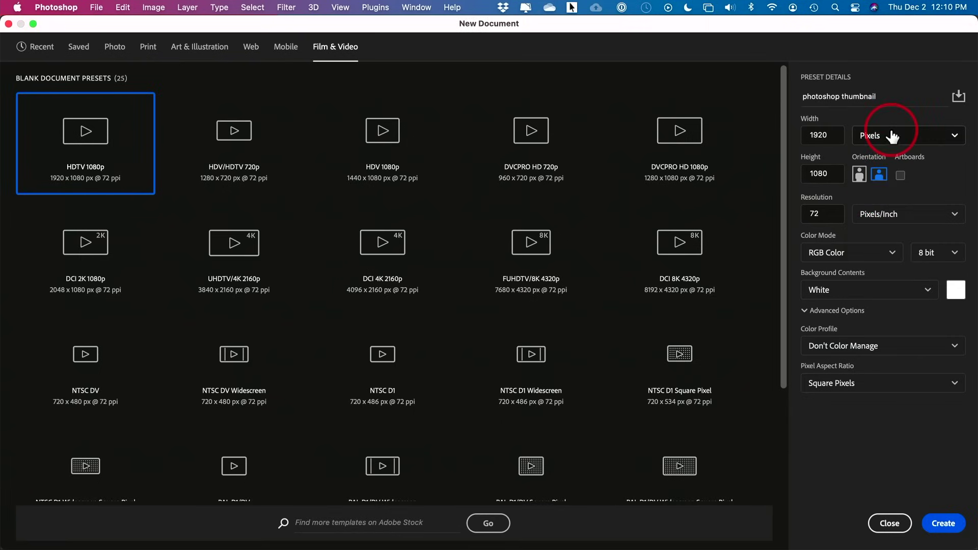
click(939, 523)
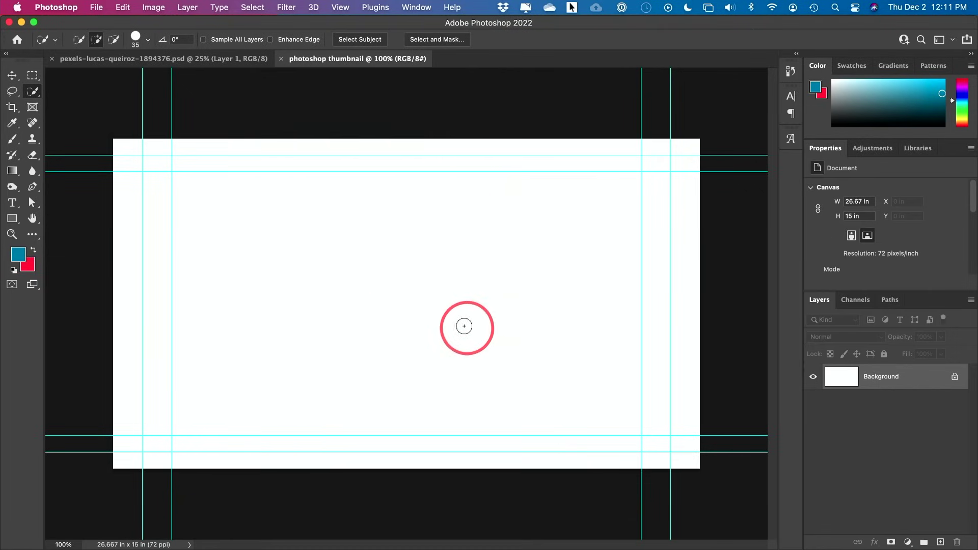
key(super+semicolon)
- Target the Background layer and look at the Fill dialog before cancelling it
click(848, 389)
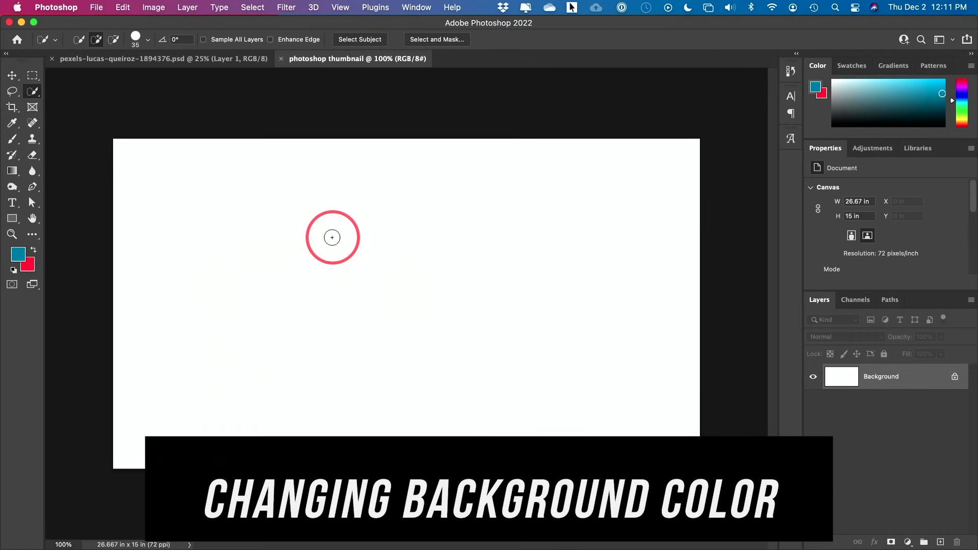
click(124, 8)
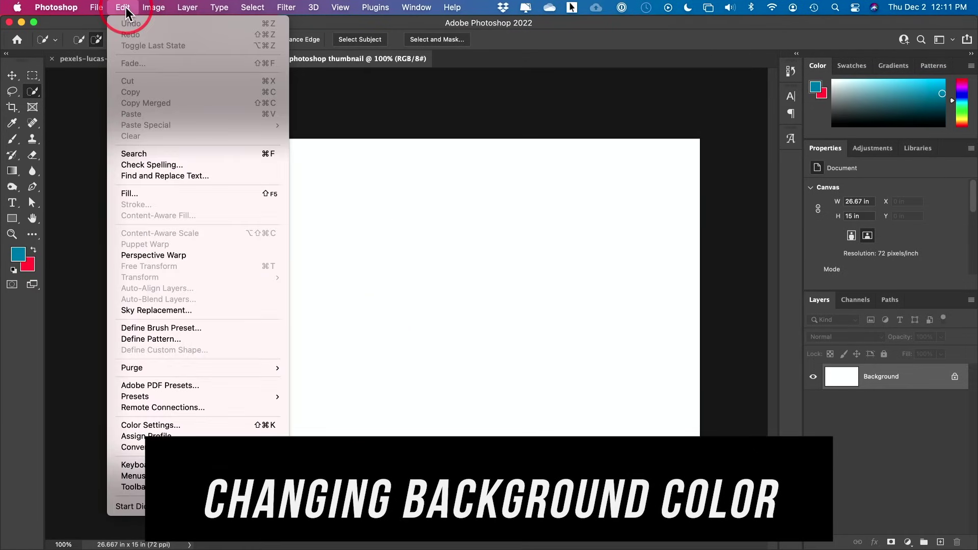
click(137, 193)
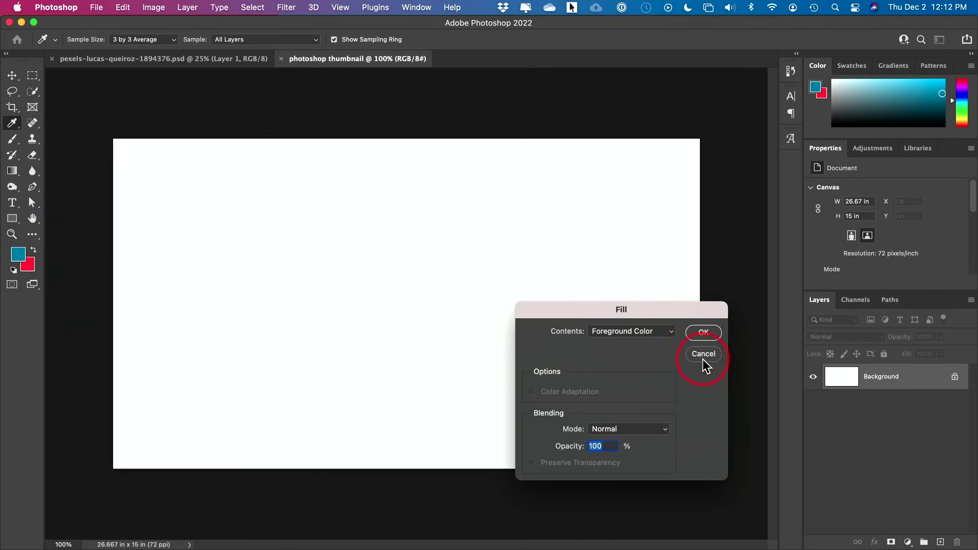
click(703, 354)
key(w)
- Set the foreground colour to a dark teal in the colour picker
click(15, 258)
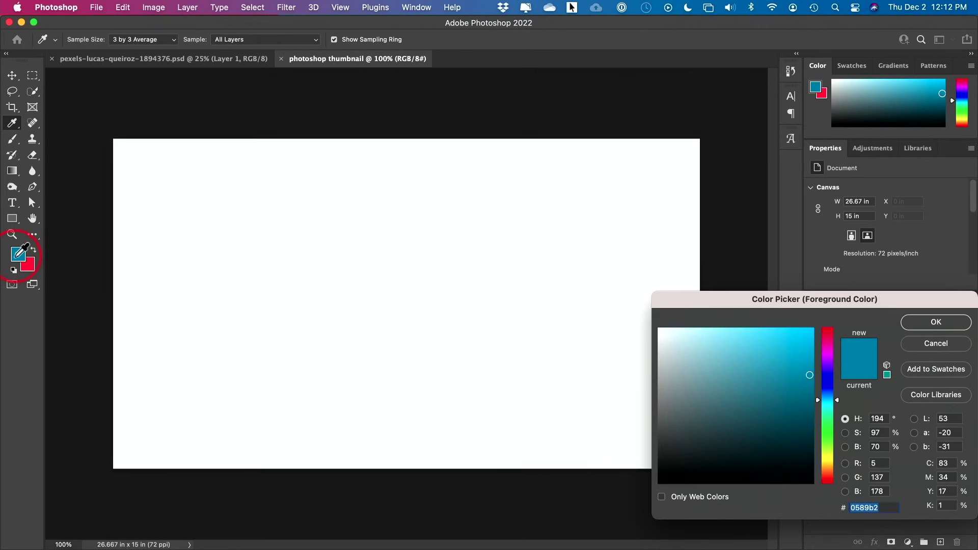
drag(752, 299, 386, 224)
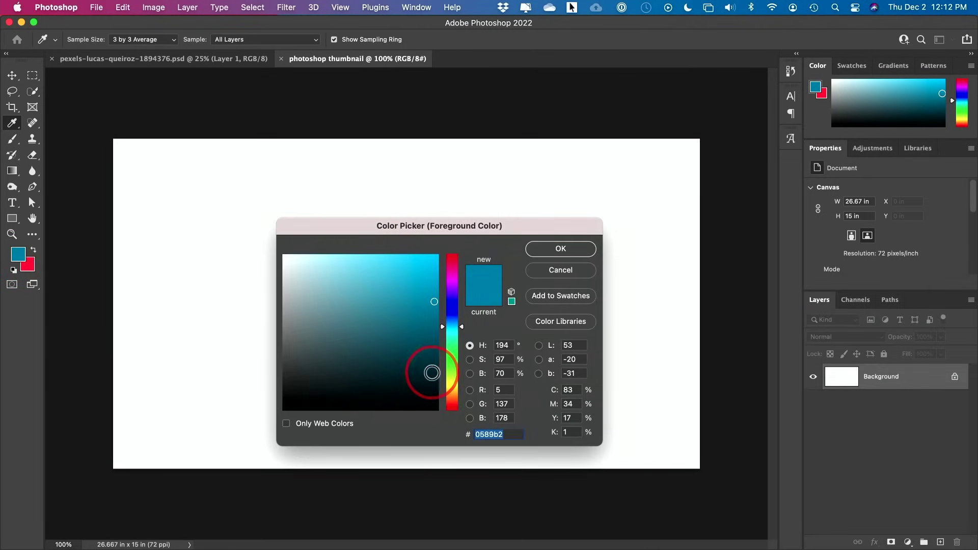
mouse_move(434, 362)
mouse_down()
mouse_move(439, 336)
mouse_move(446, 352)
mouse_up()
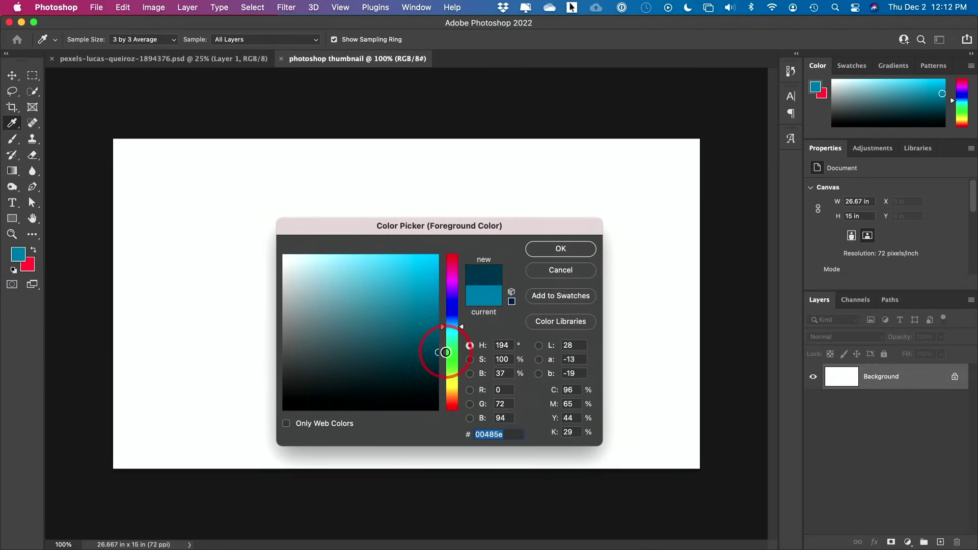
click(549, 259)
key(w)
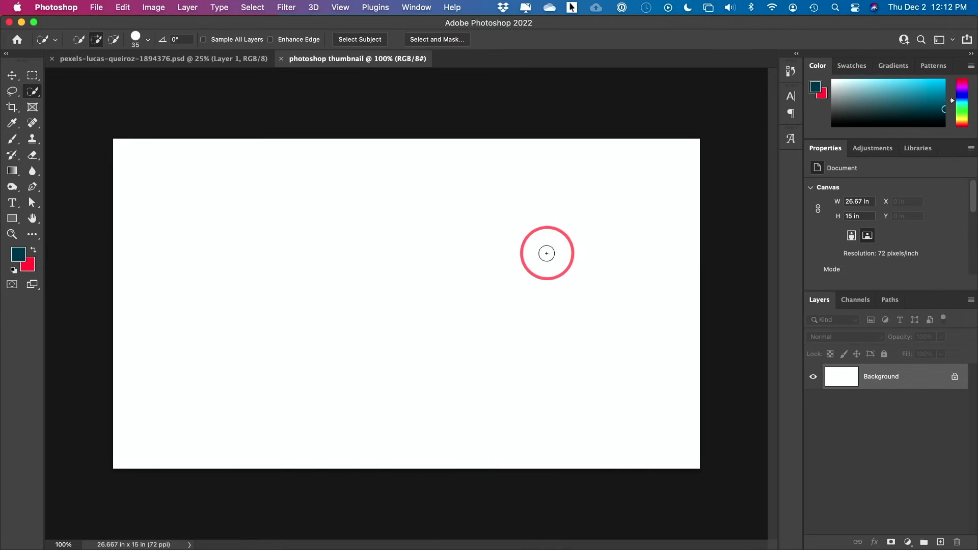
- Open Edit > Fill with Contents set to Foreground Color
click(494, 260)
click(122, 6)
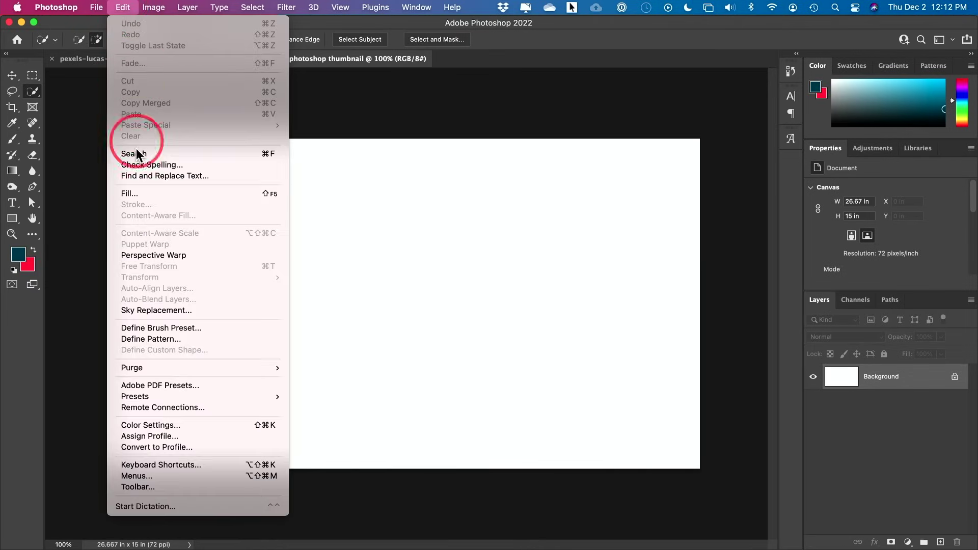
click(137, 193)
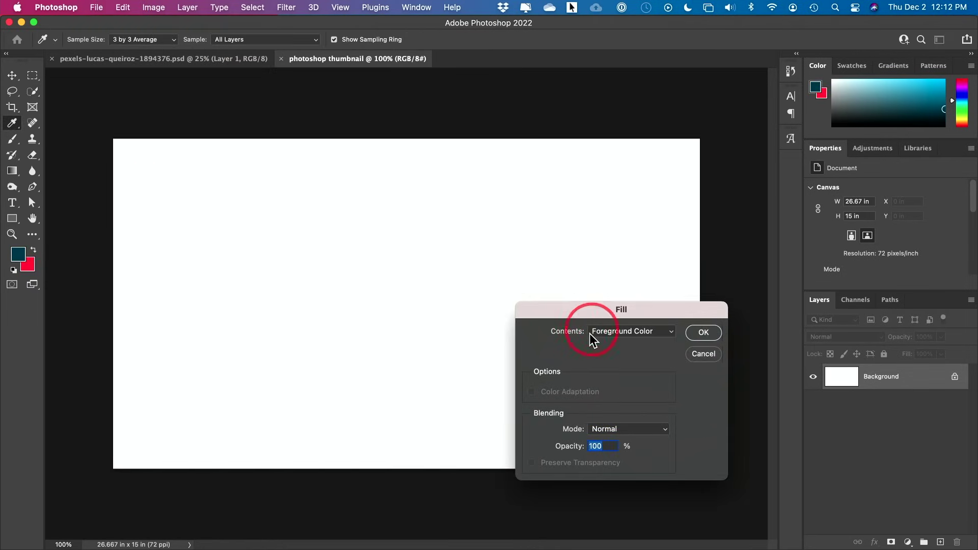
click(699, 332)
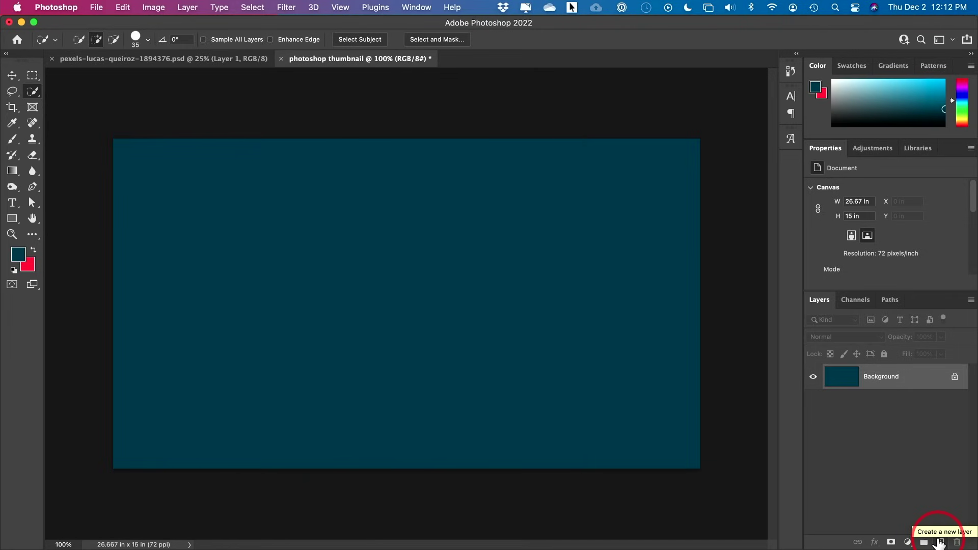
- Add a new empty Layer 1 above the dark teal Background
click(940, 543)
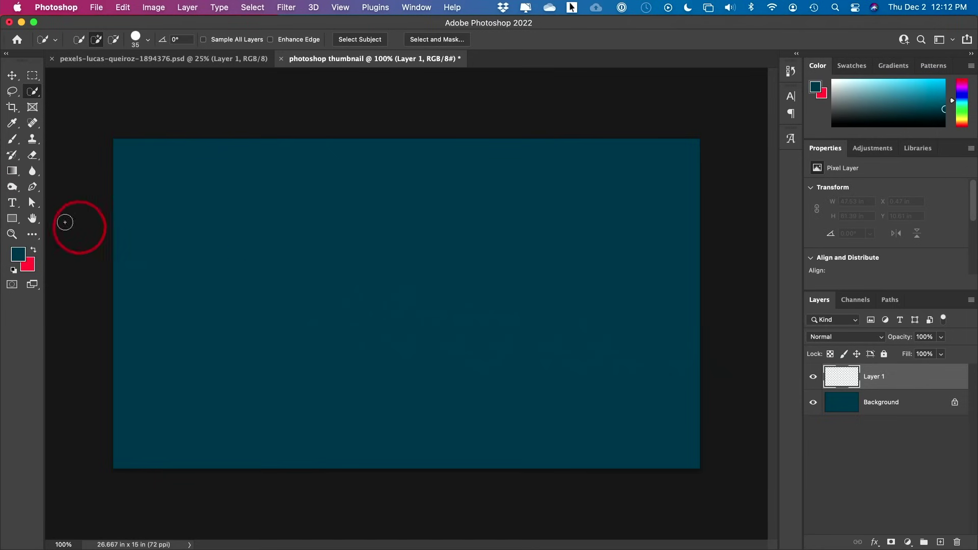
- Select the Horizontal Type Tool and set the text colour to pure white
click(12, 204)
drag(13, 202, 71, 200)
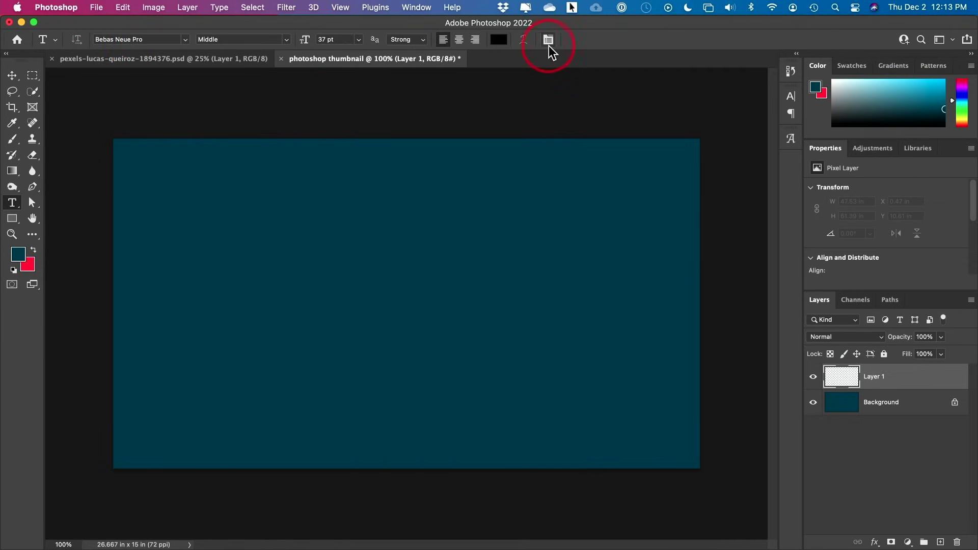
click(497, 39)
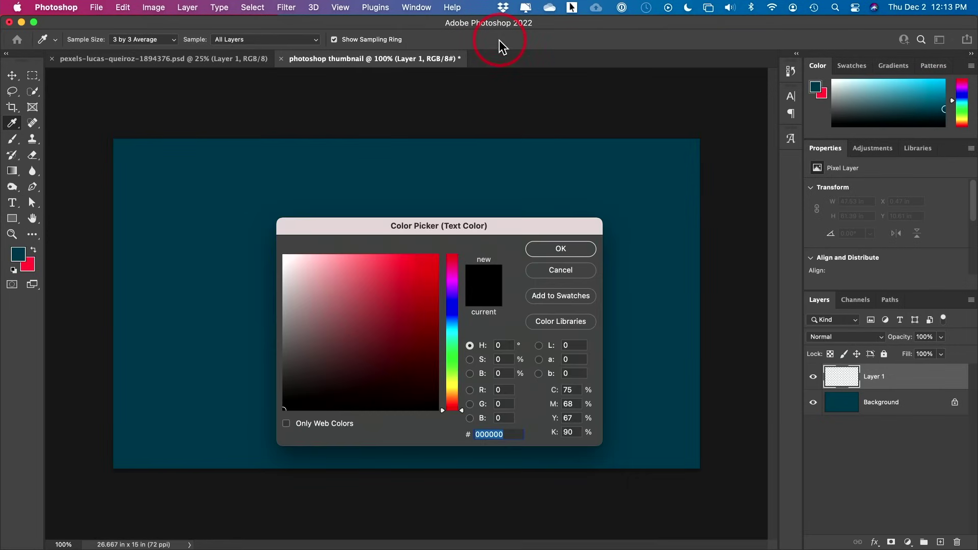
click(284, 254)
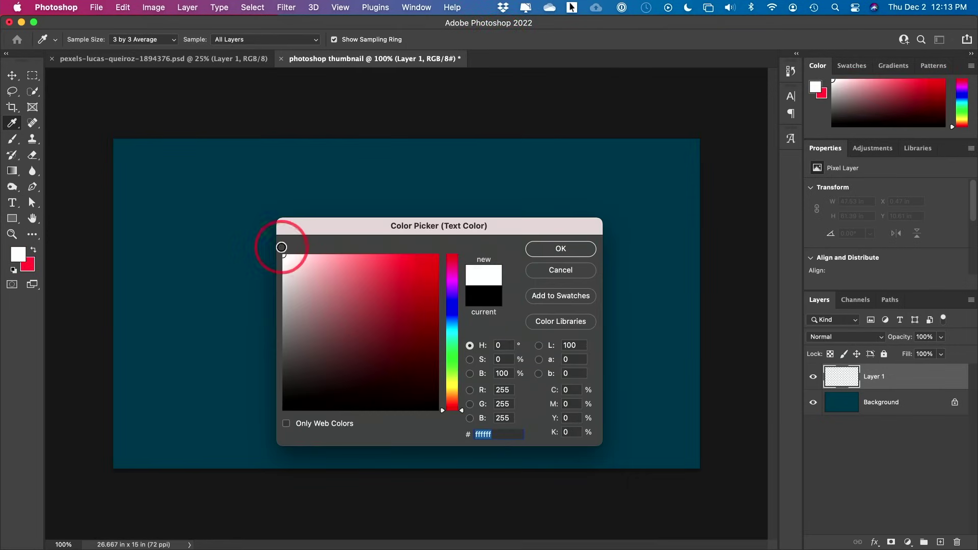
click(561, 250)
- Paste the PHOTOSHOP FOR BEGINNERS title on the canvas and enlarge it from 72 pt to 309 pt
click(273, 274)
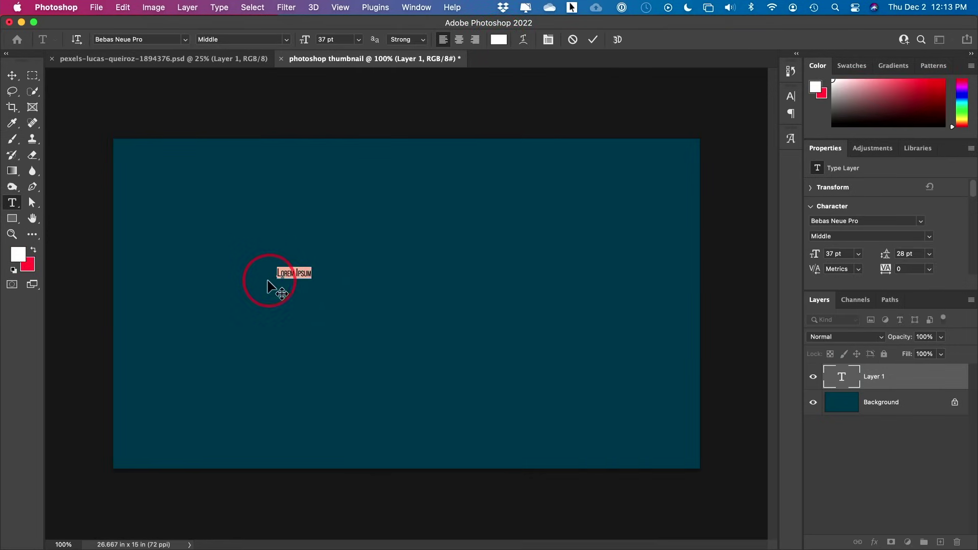
text(Photoshop for Beginners)
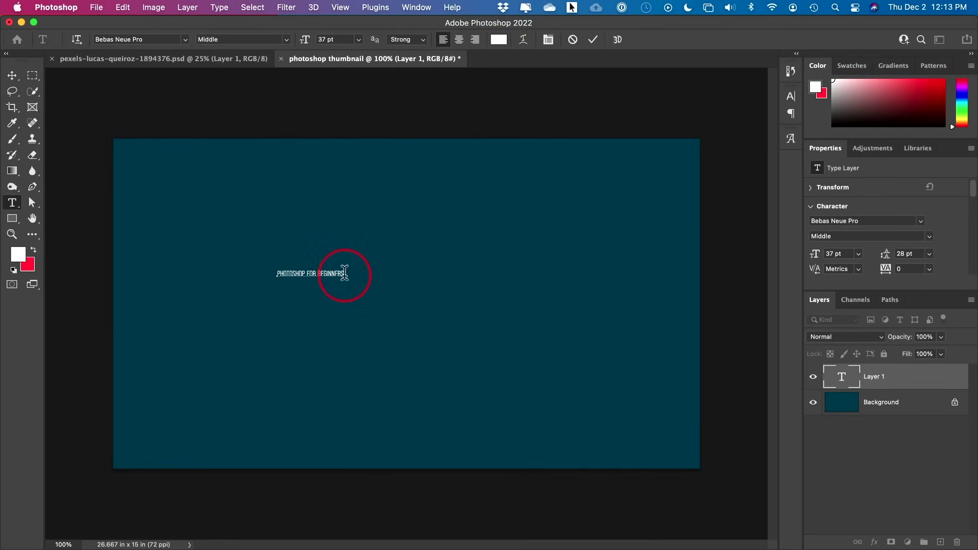
drag(343, 274, 255, 273)
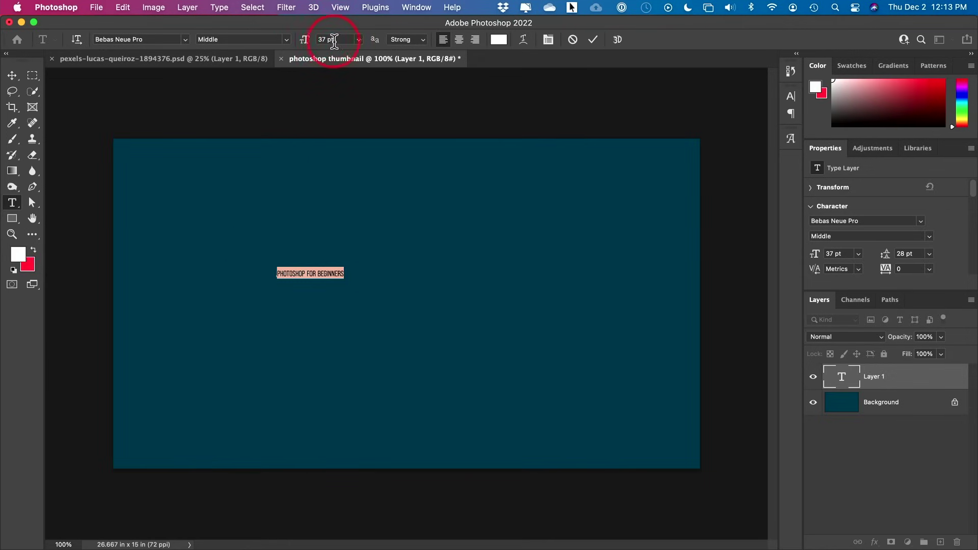
click(359, 40)
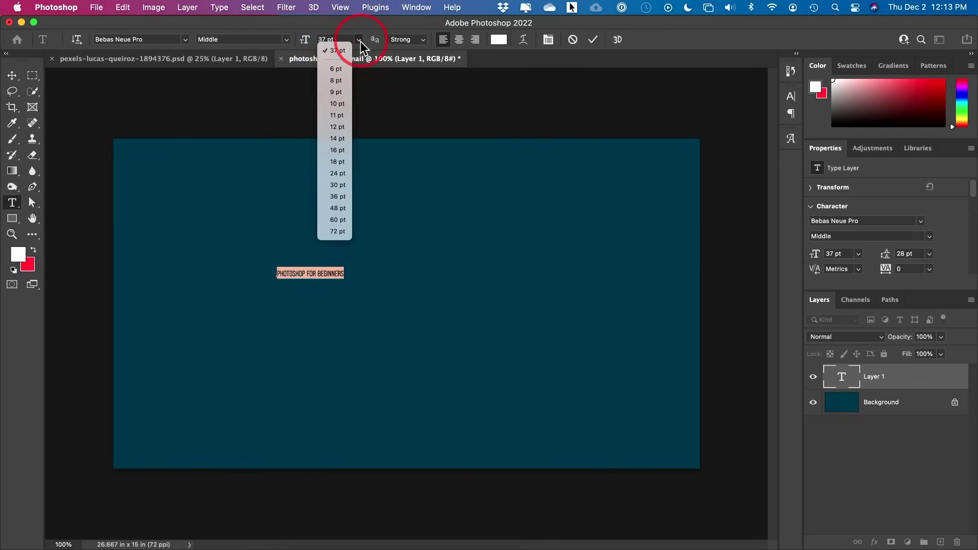
click(334, 231)
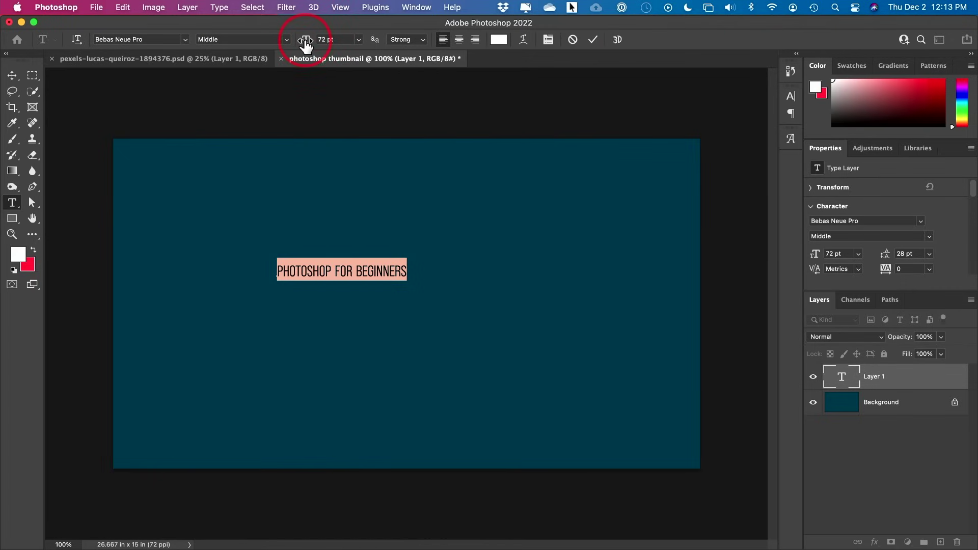
drag(306, 44, 451, 48)
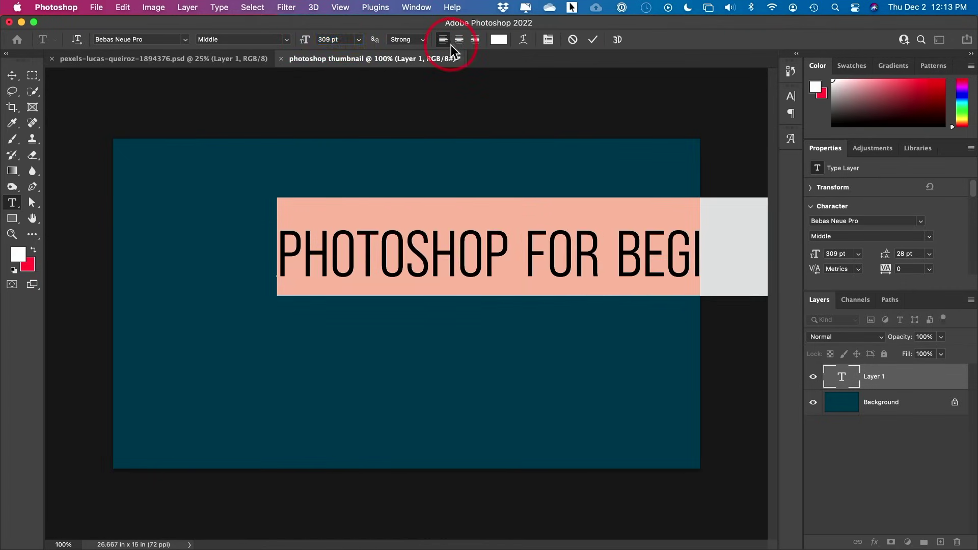
click(591, 40)
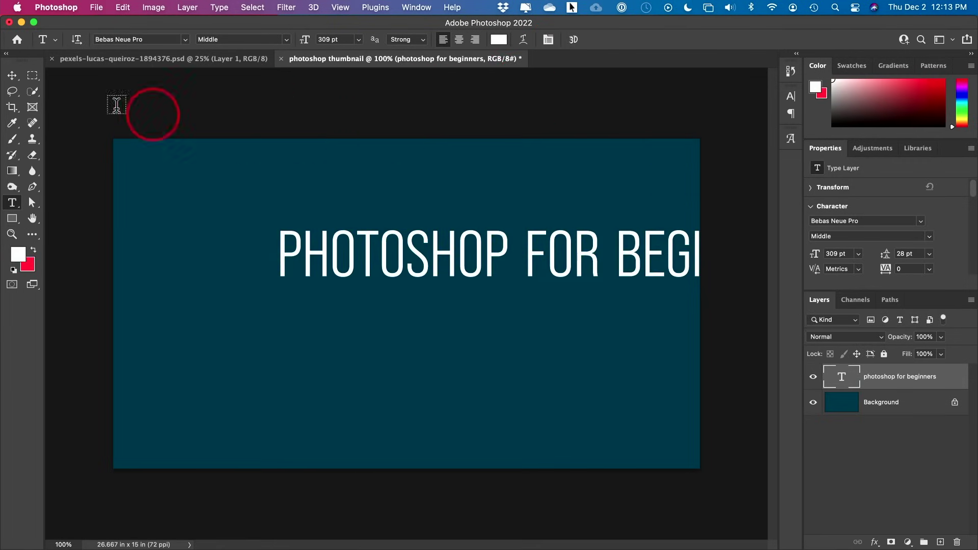
- Move the headline left and down, then break it into PHOTOSHOP / FOR / BEGINNERS lines
click(12, 77)
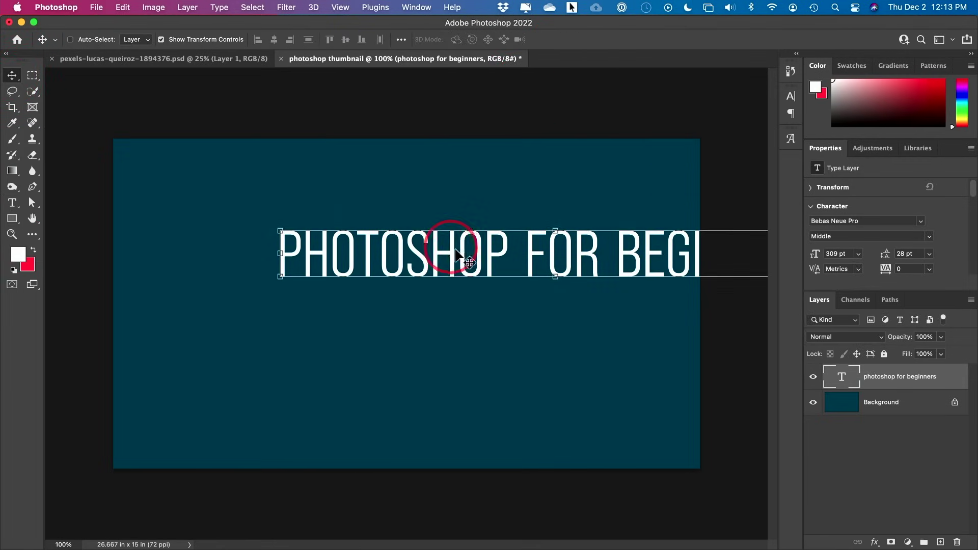
drag(473, 262, 334, 321)
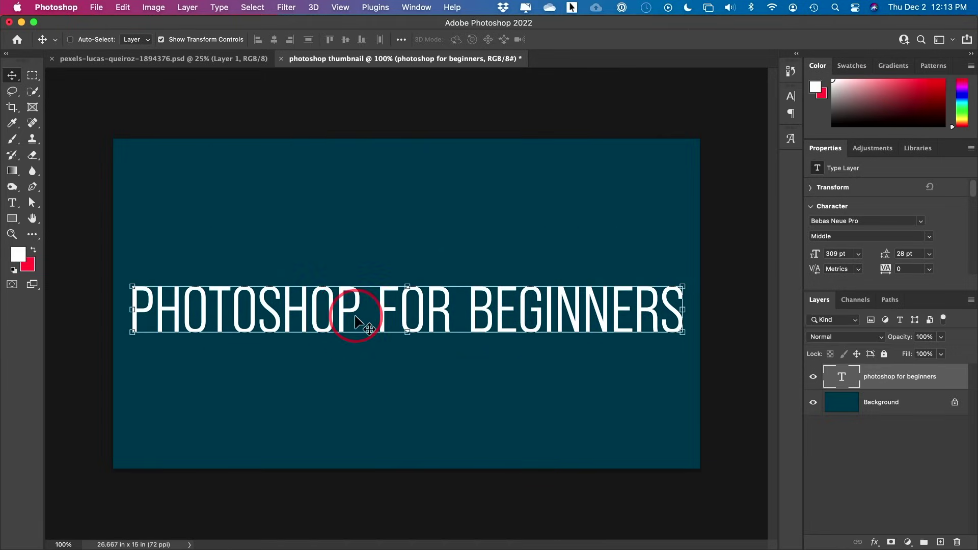
double_click(376, 301)
click(377, 305)
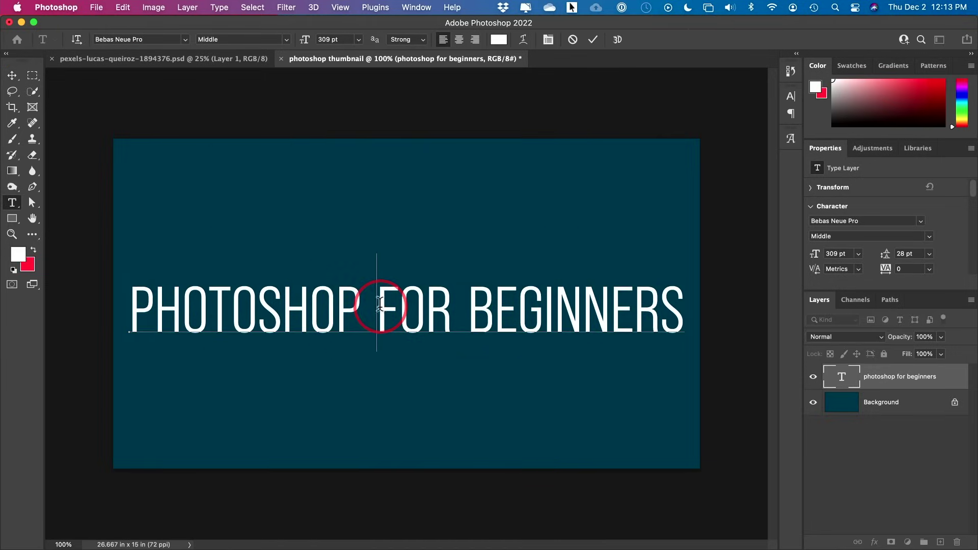
key(Return)
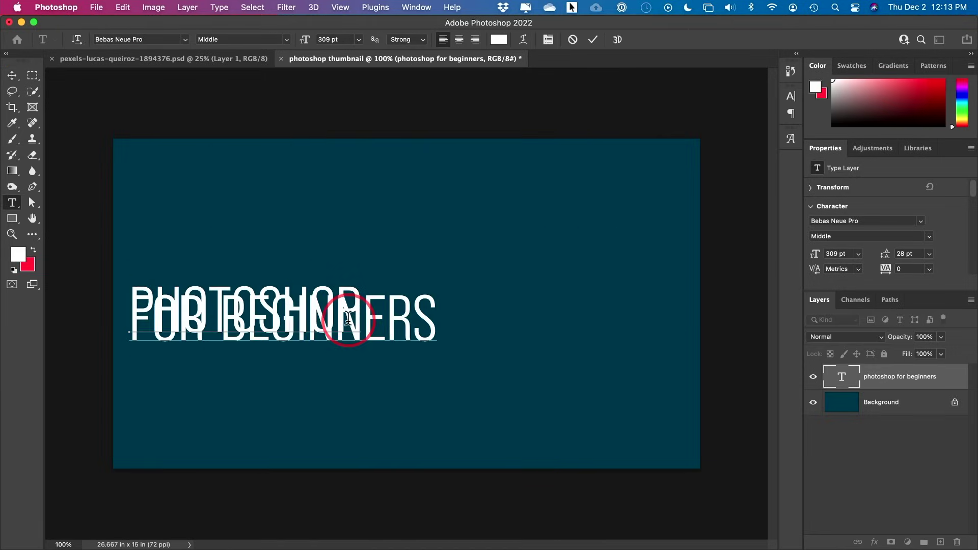
click(219, 350)
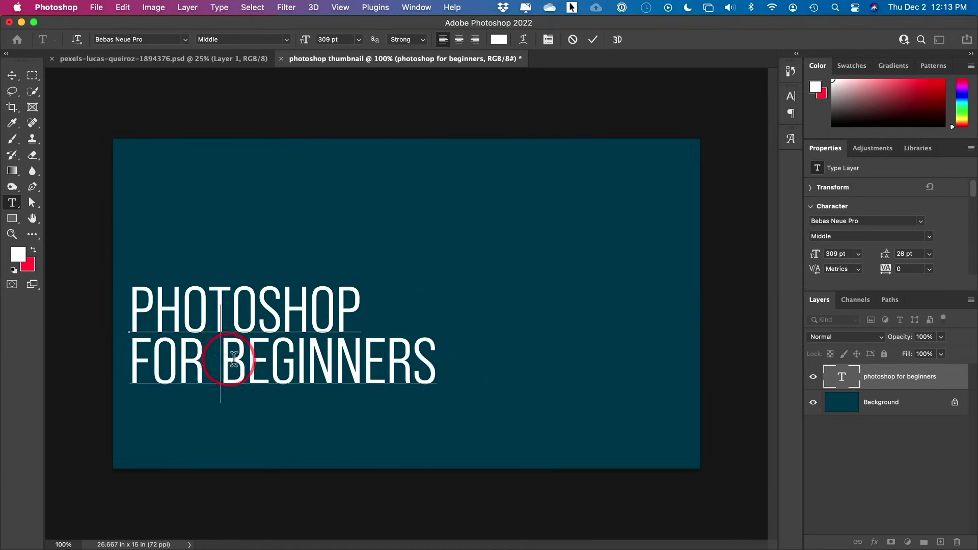
key(Return)
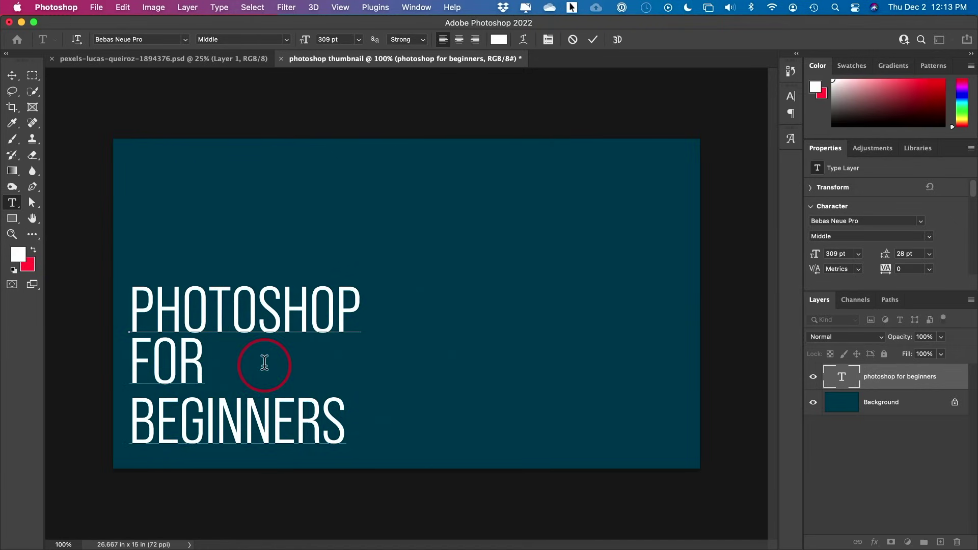
- Centre-align the three headline lines and move the title to the canvas centre
drag(349, 419, 133, 242)
click(460, 41)
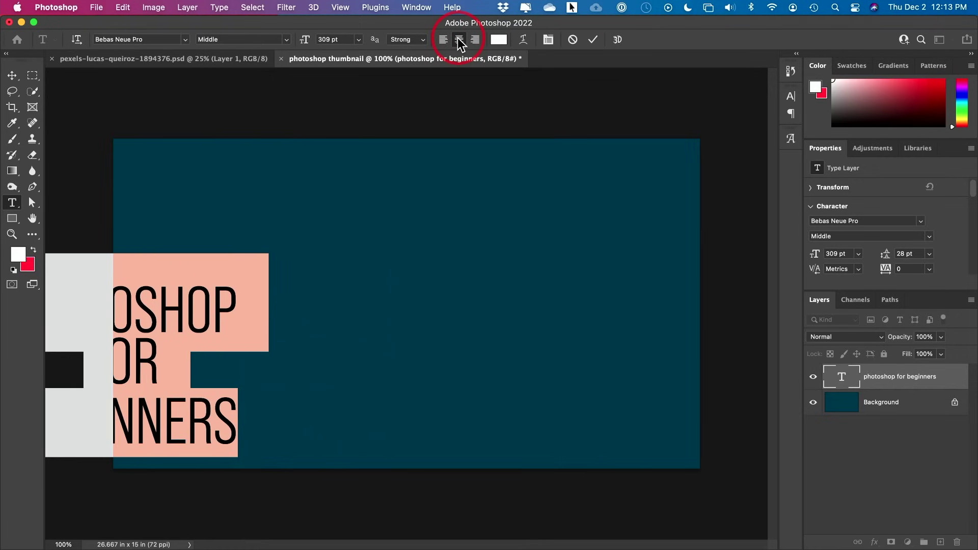
click(593, 39)
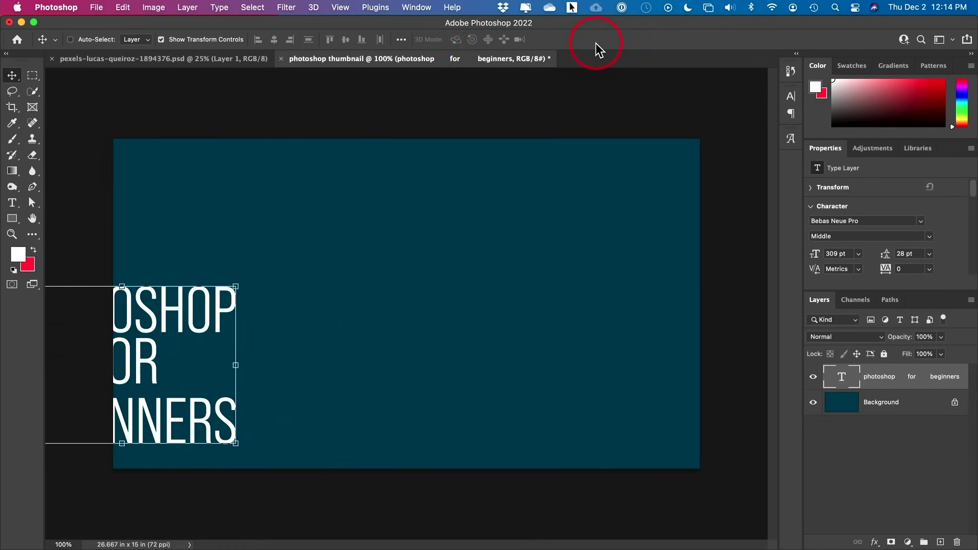
drag(172, 326, 459, 265)
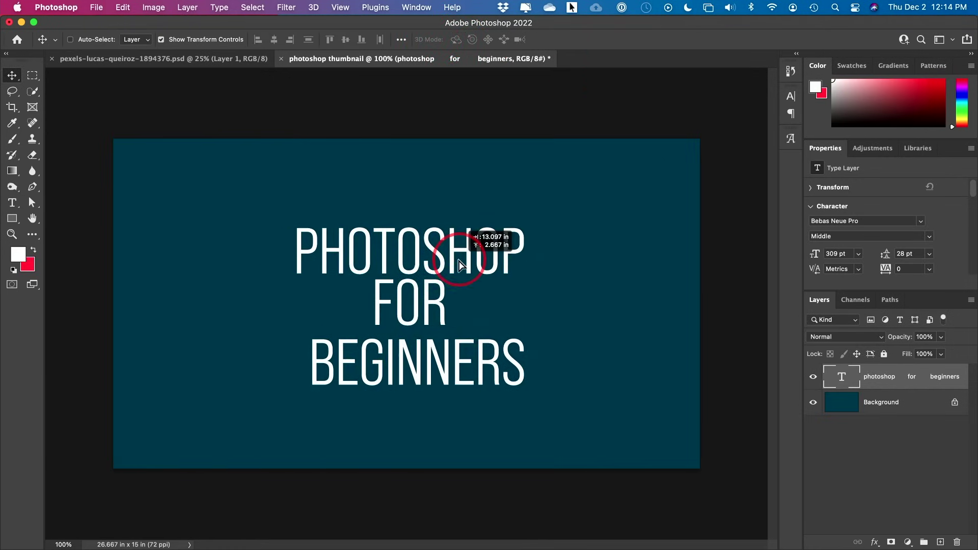
click(219, 39)
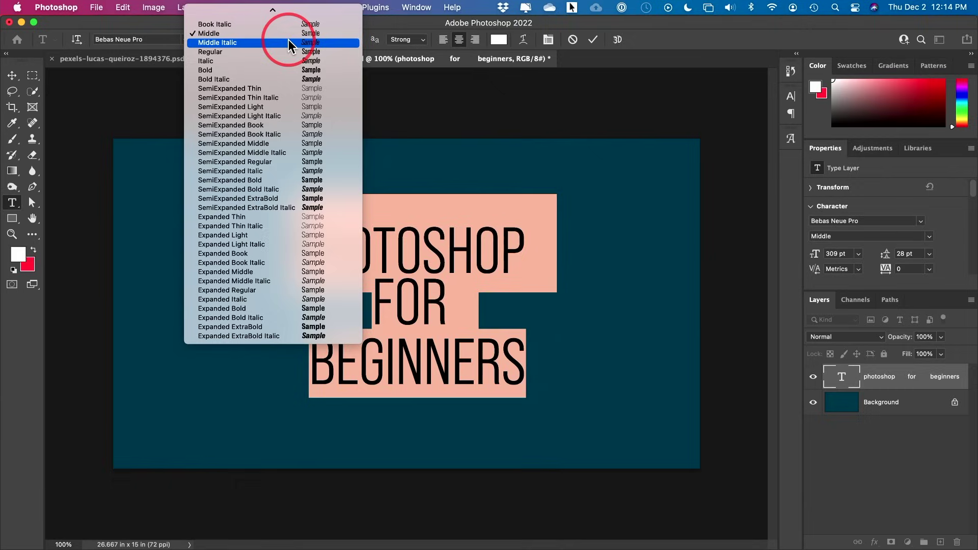
- Apply the Expanded Bold style and adjust the headline's line spacing in the Character panel
click(241, 308)
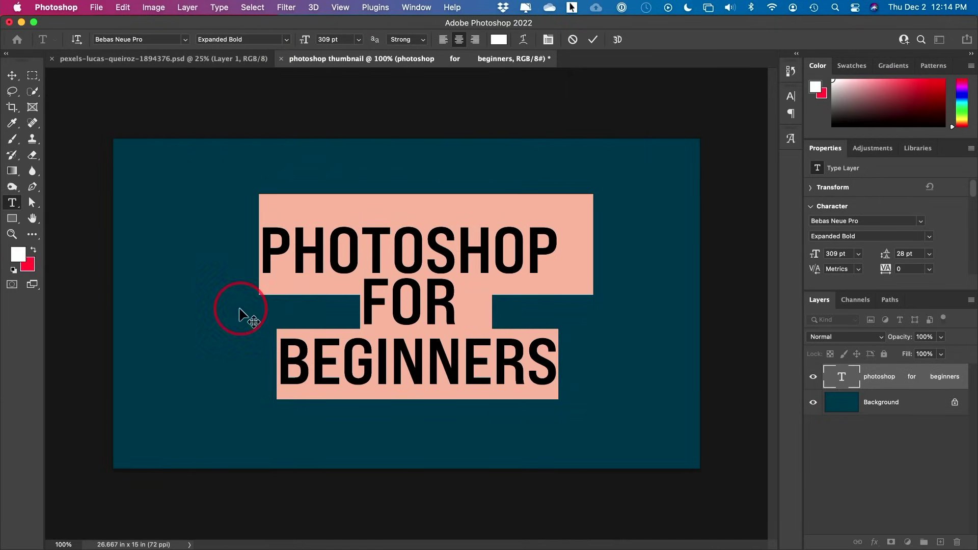
click(548, 41)
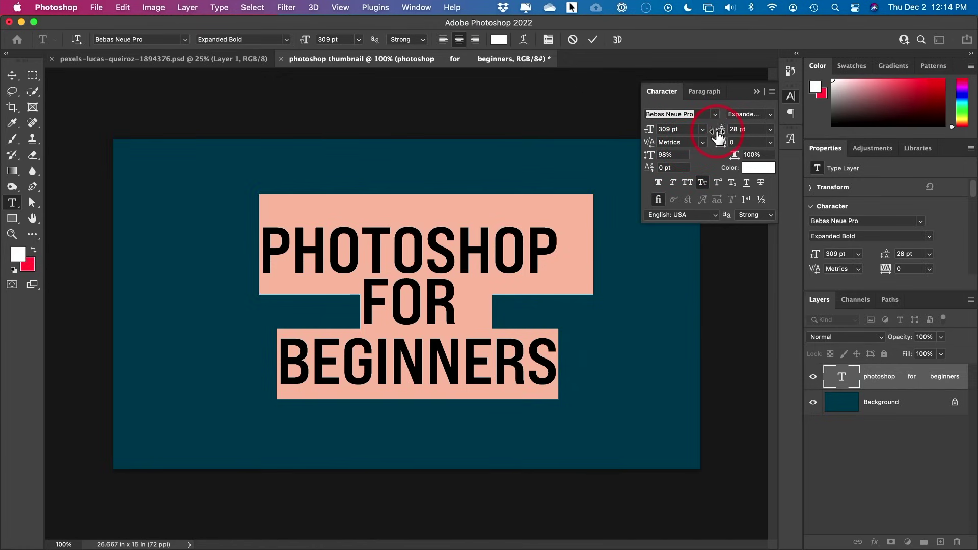
drag(718, 137, 723, 136)
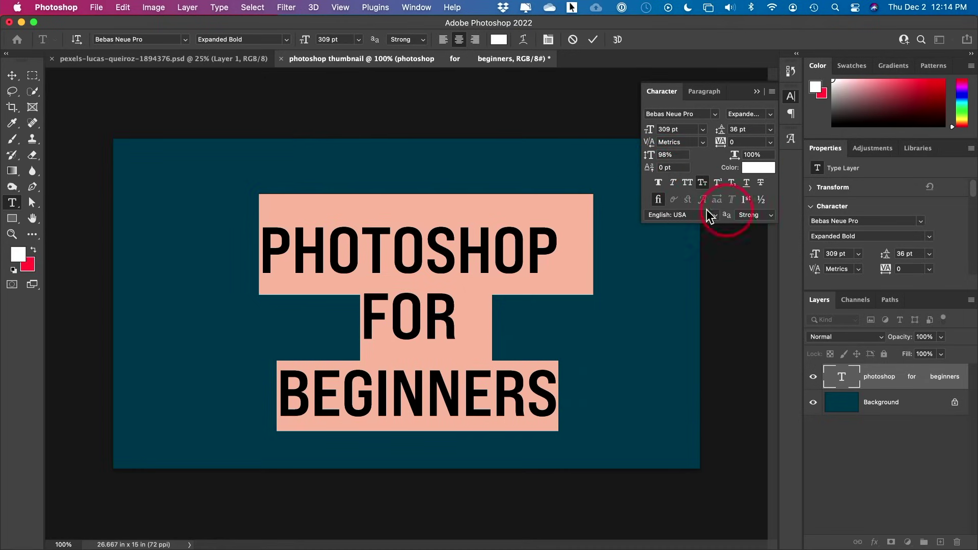
click(658, 182)
click(658, 182)
click(757, 92)
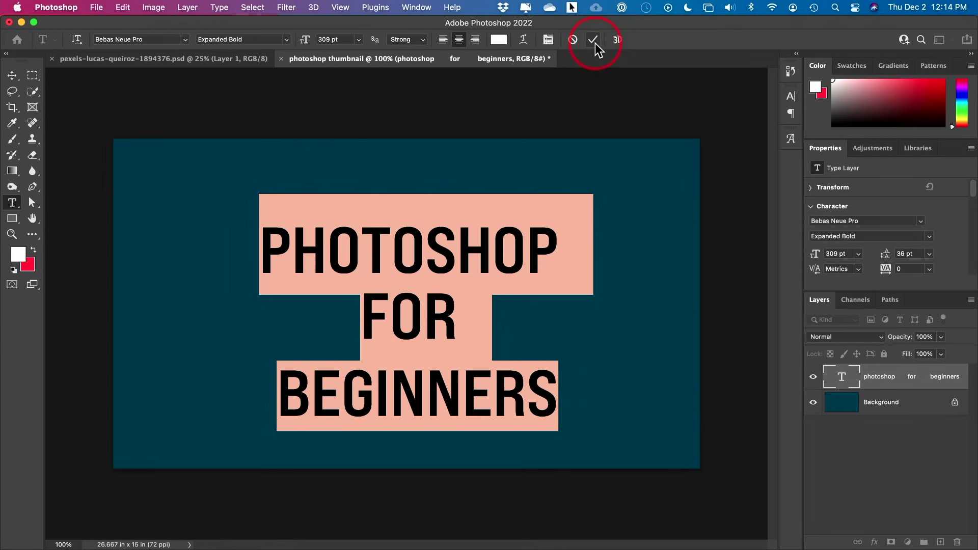
- Commit the title edits and move the headline to the right side
click(591, 39)
click(593, 40)
key(v)
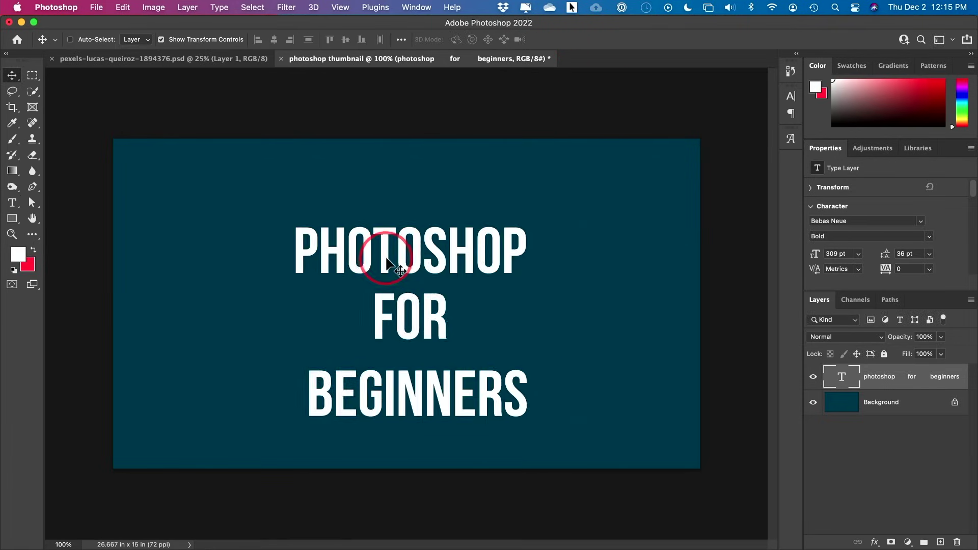
drag(375, 251, 494, 251)
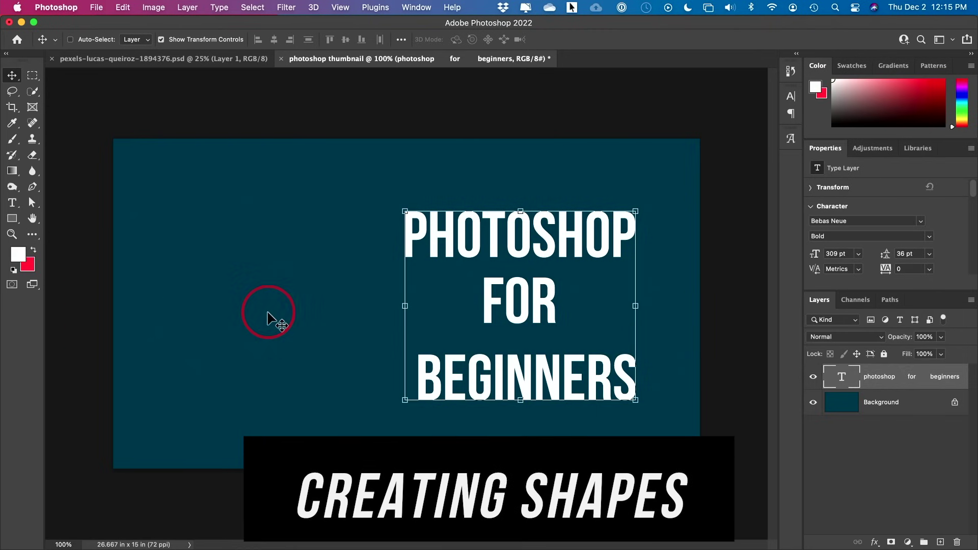
- Try drawing a white checkmark custom shape on the left side, then undo it
click(16, 219)
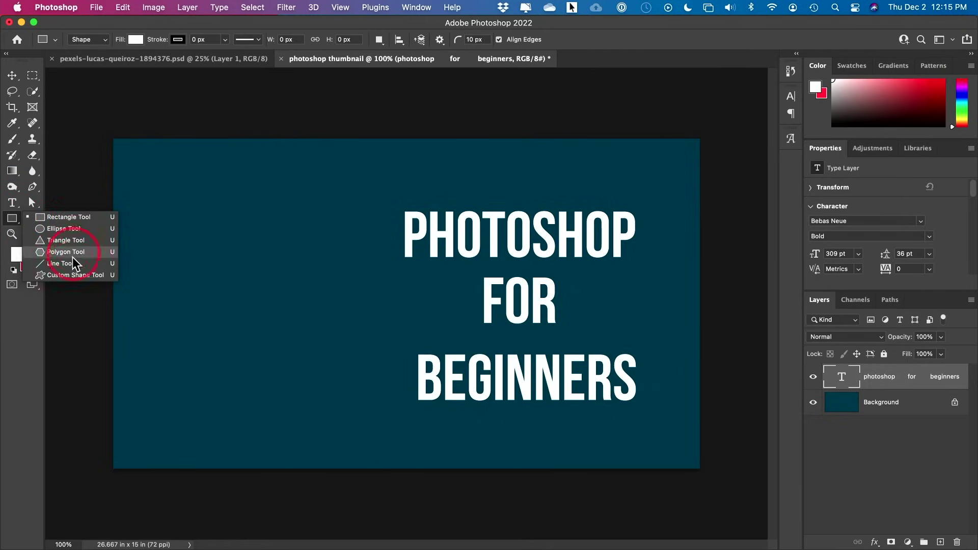
click(66, 276)
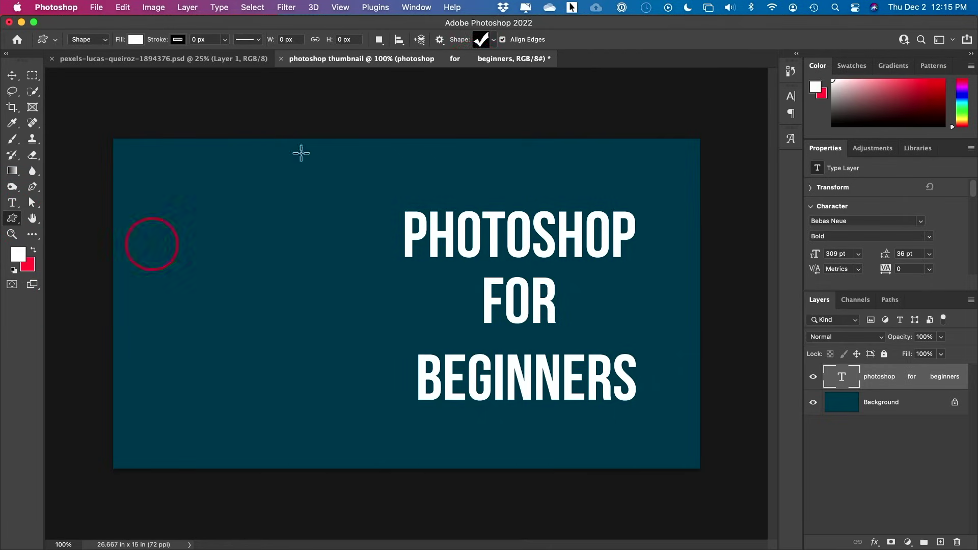
click(495, 40)
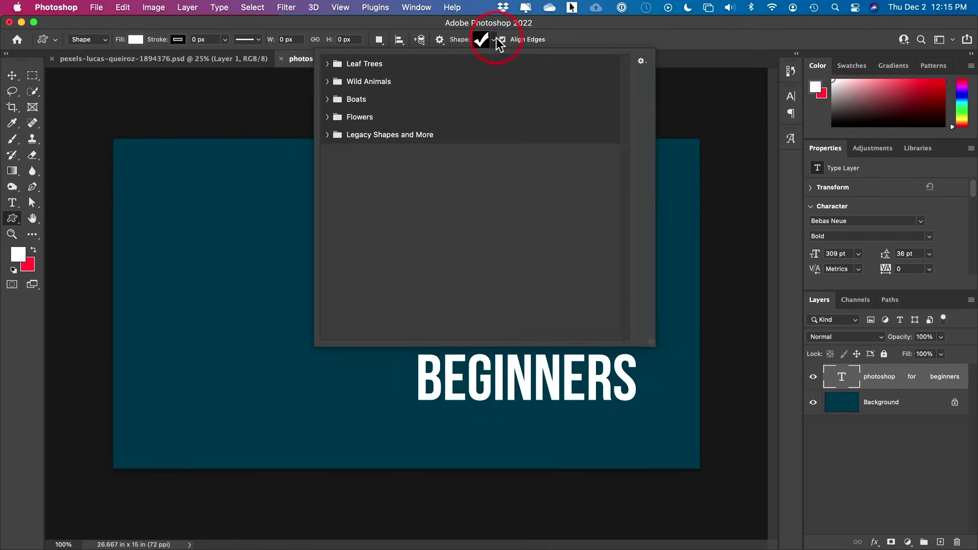
click(495, 41)
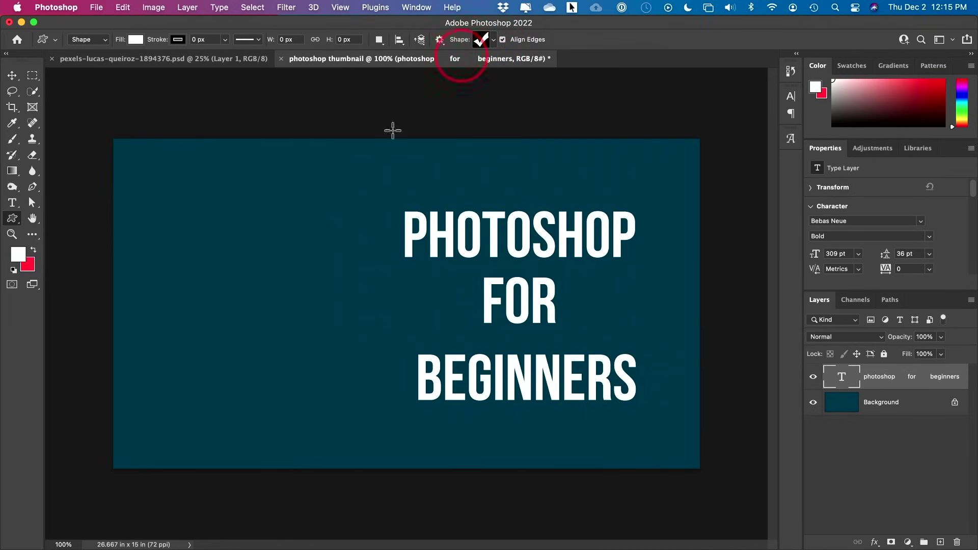
drag(162, 219, 329, 409)
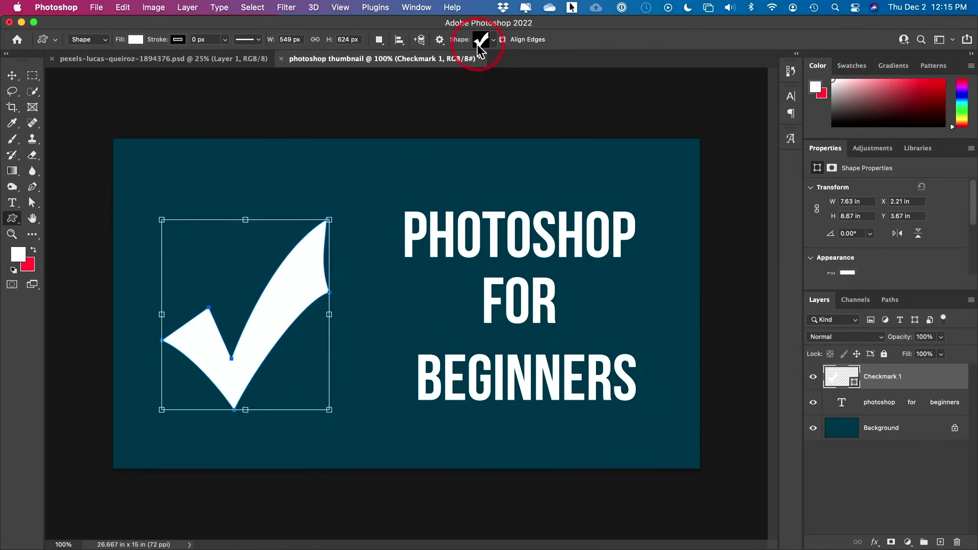
key(super+z)
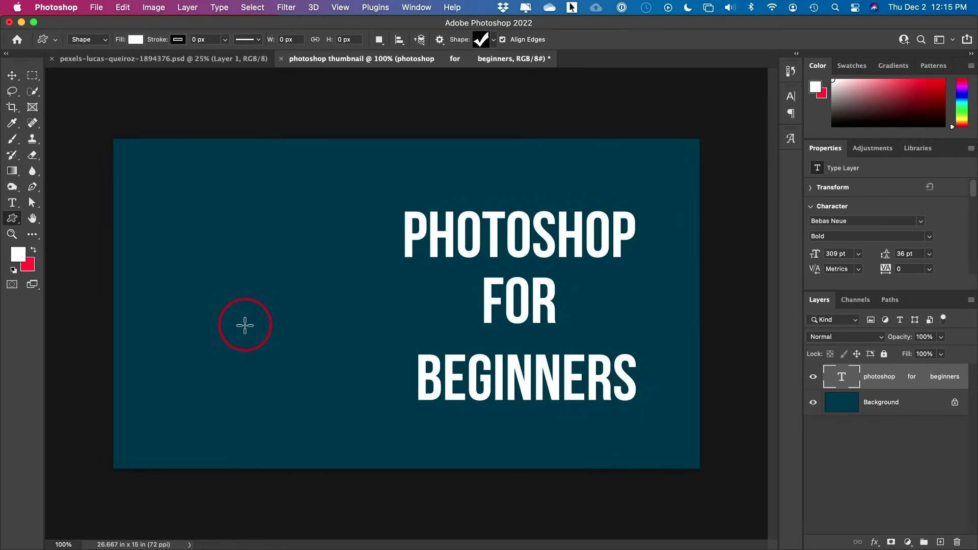
right_click(12, 218)
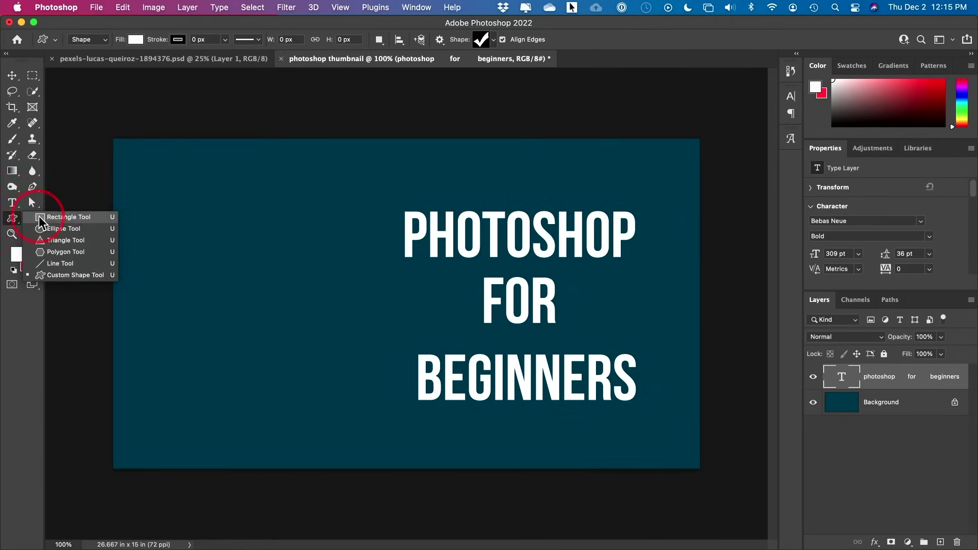
- Draw a white square and a tall narrow rectangle on the left of the canvas
click(65, 217)
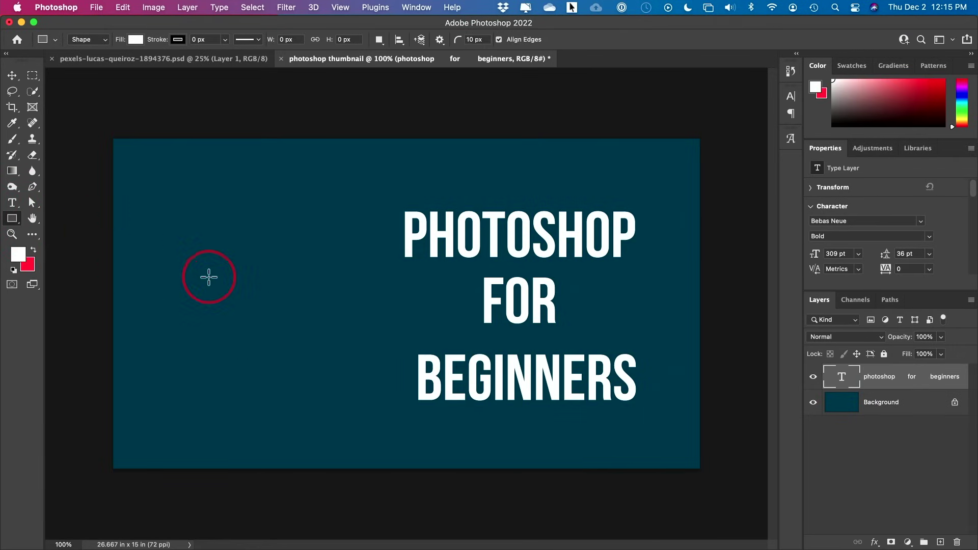
drag(146, 227, 273, 357)
drag(306, 184, 353, 370)
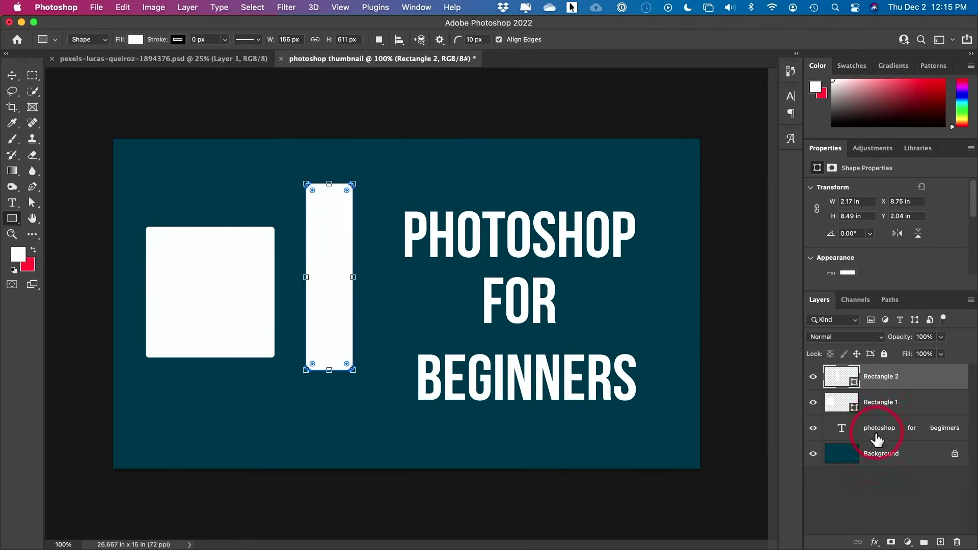
click(813, 377)
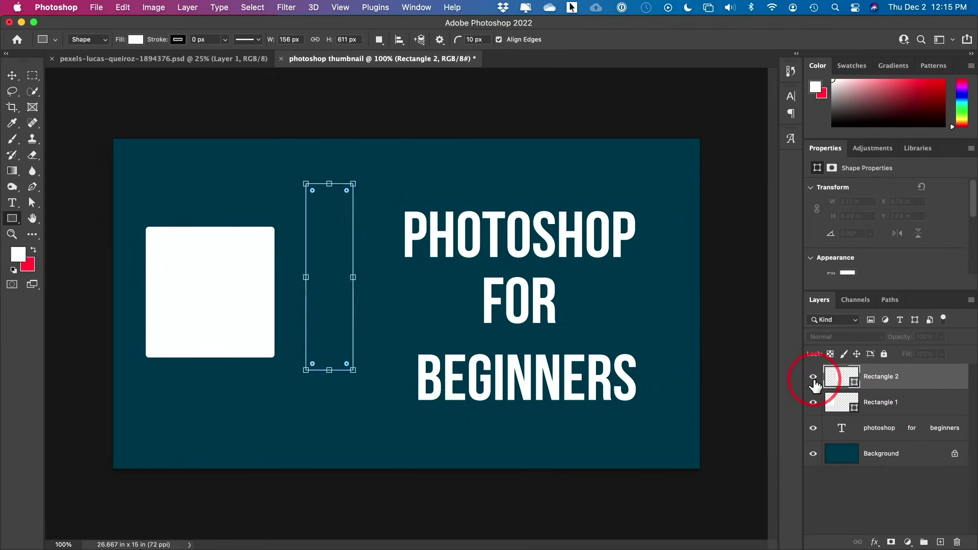
click(813, 376)
click(813, 403)
click(813, 404)
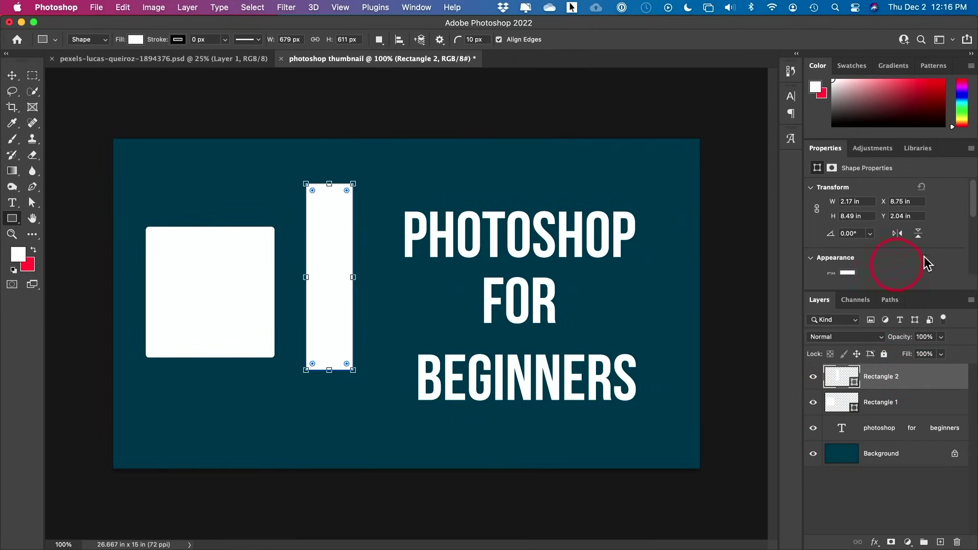
- Fill the tall rectangle yellow in Properties, then delete it
scroll(930, 256, down, 2)
scroll(930, 256, down, 1)
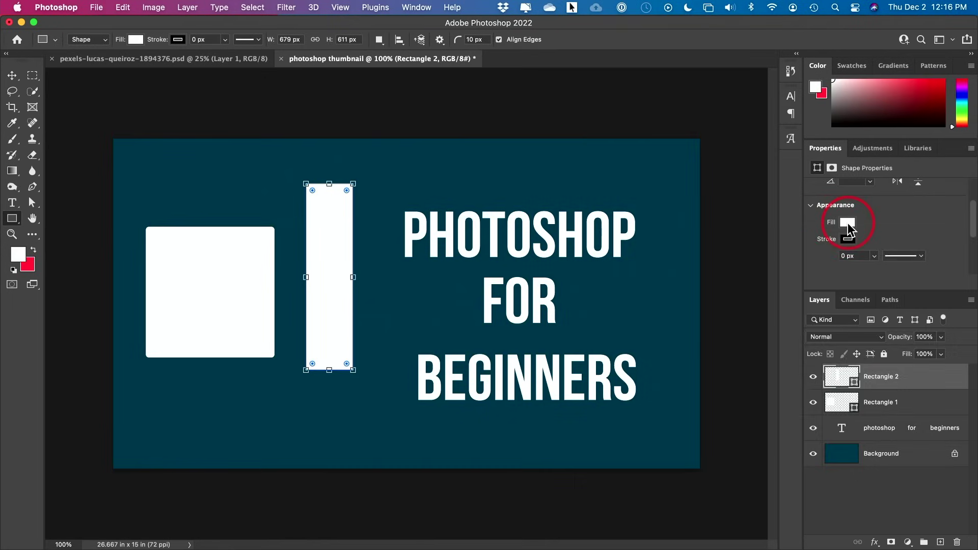
click(847, 224)
click(809, 287)
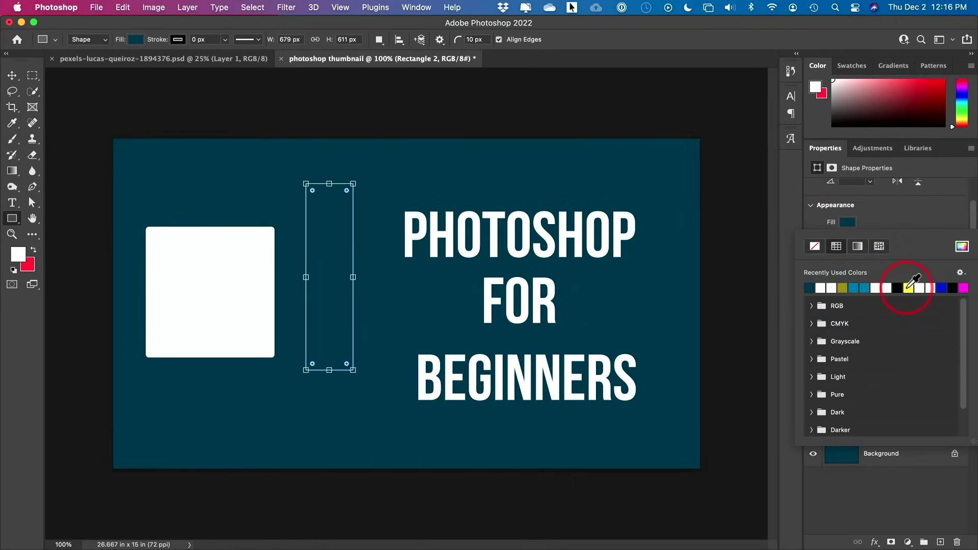
click(909, 288)
click(885, 228)
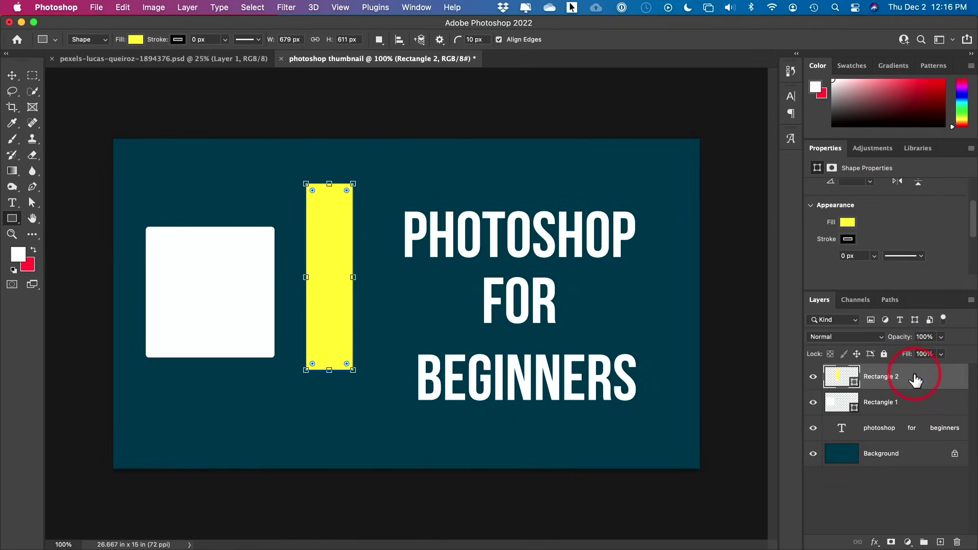
key(Delete)
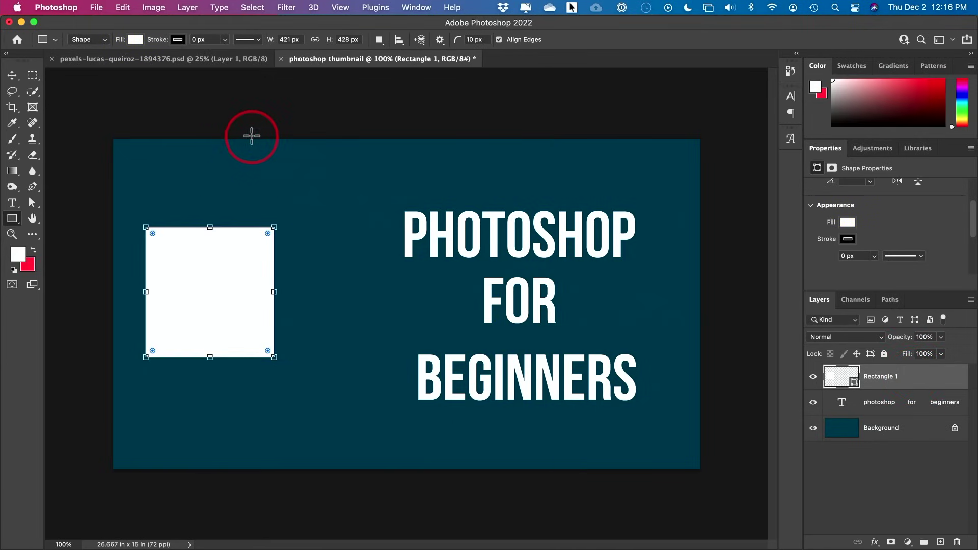
- Check the Edit menu's undo command without using it, then delete the white square
click(123, 7)
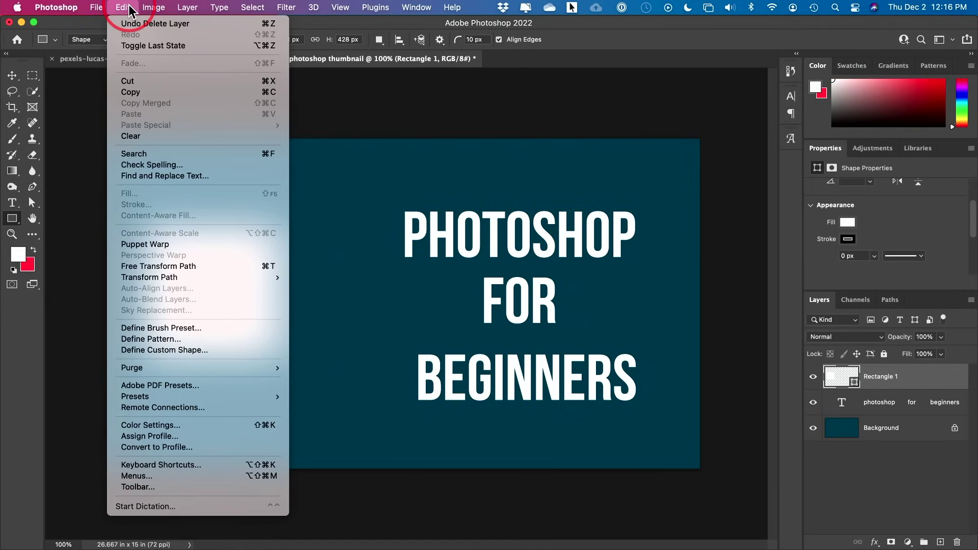
click(175, 25)
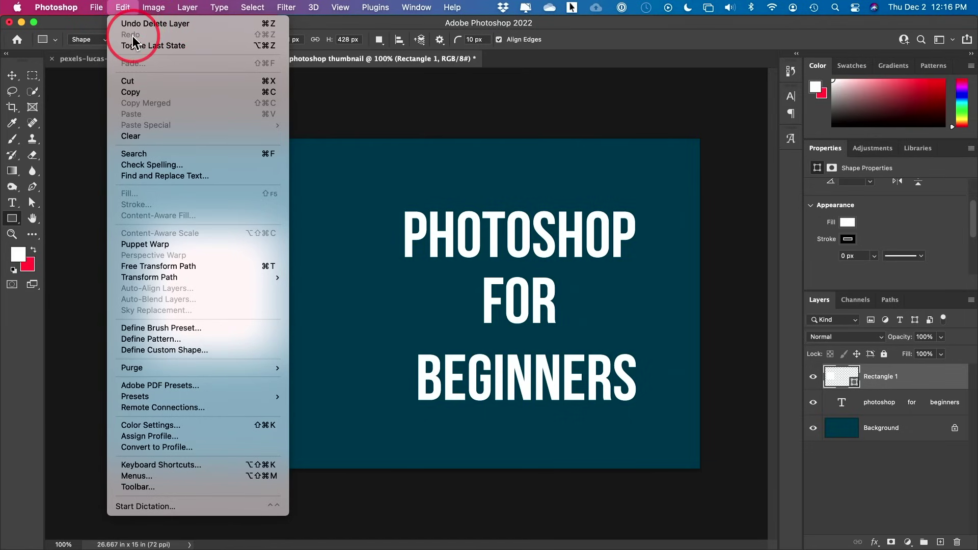
click(133, 45)
key(BackSpace)
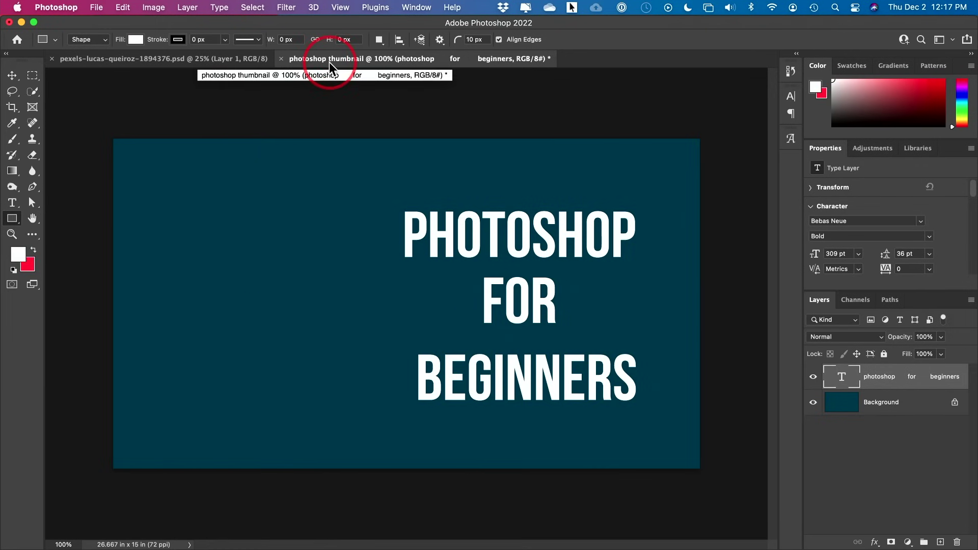
- Switch between the thumbnail and the pexels woman photo, ending on the photo document
click(150, 60)
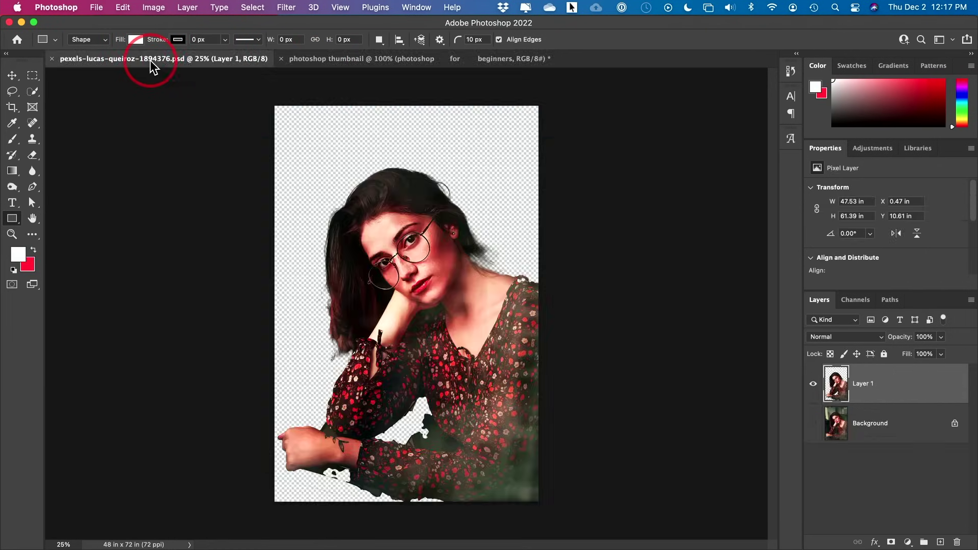
click(338, 61)
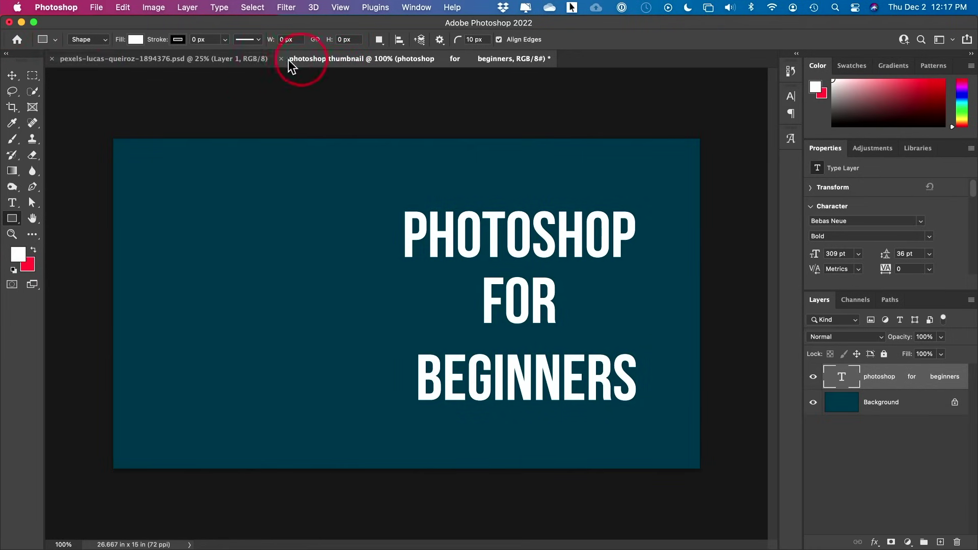
click(203, 60)
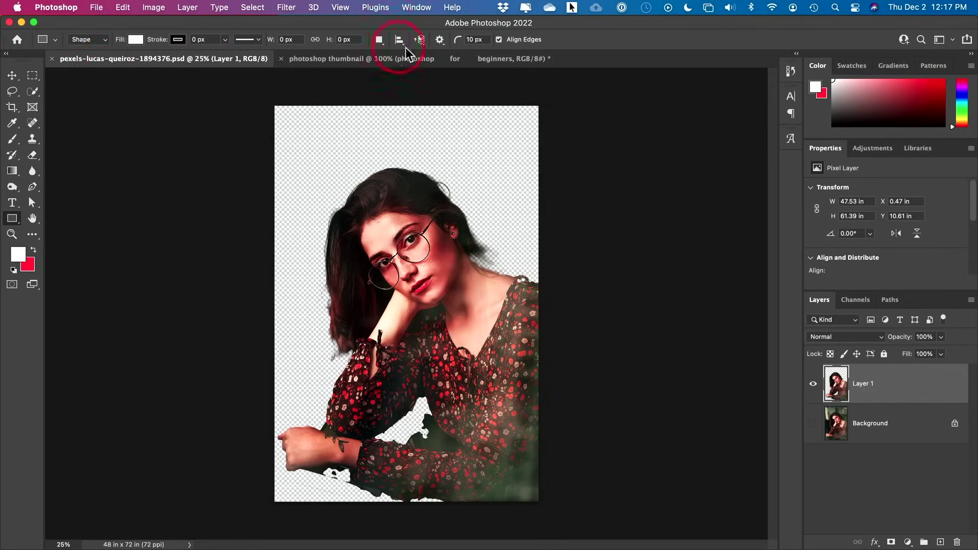
click(396, 60)
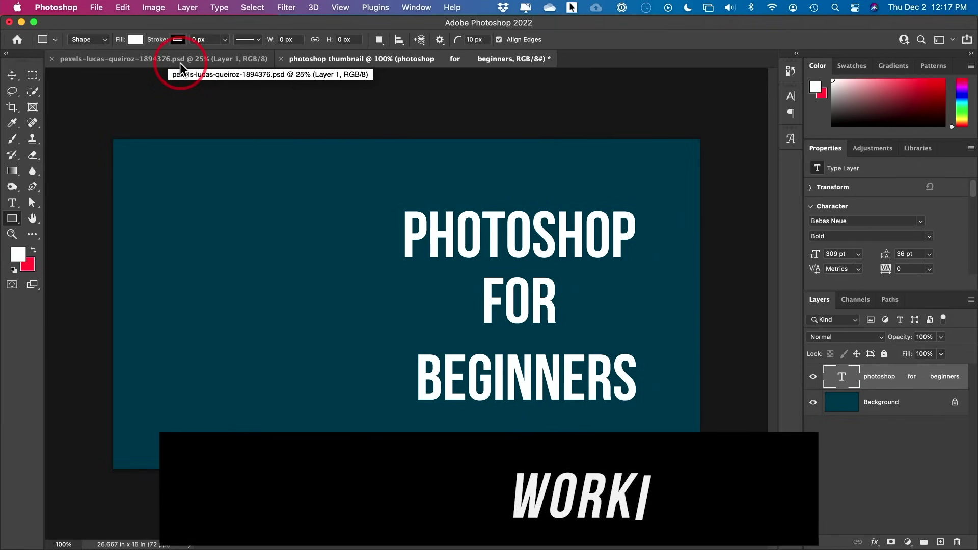
click(173, 61)
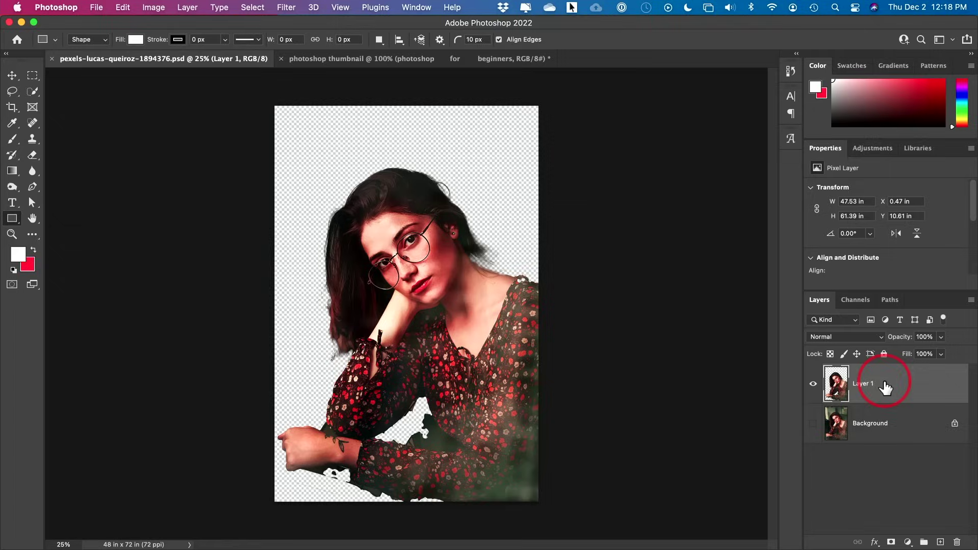
- Drag the cut-out woman layer into the thumbnail and zoom out to see it whole
drag(895, 382, 269, 284)
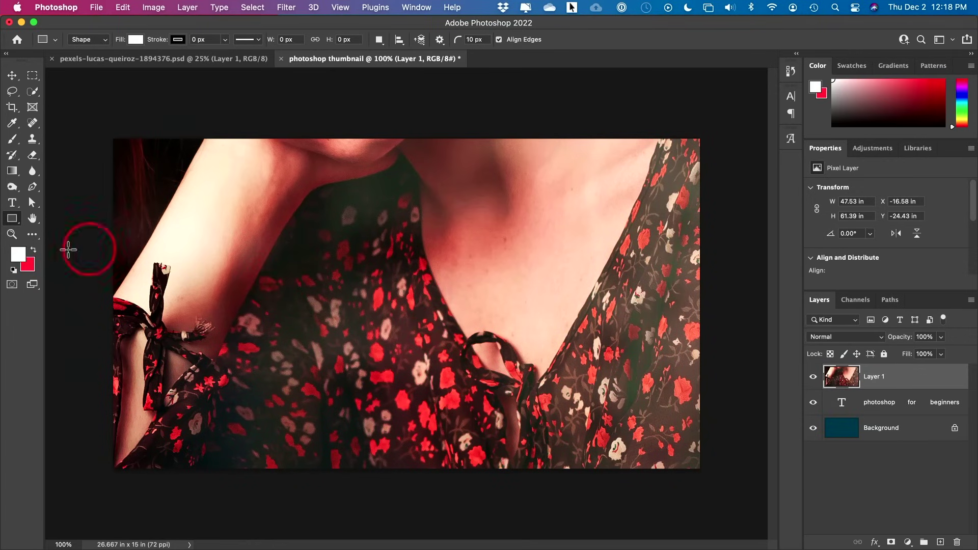
click(12, 234)
click(93, 40)
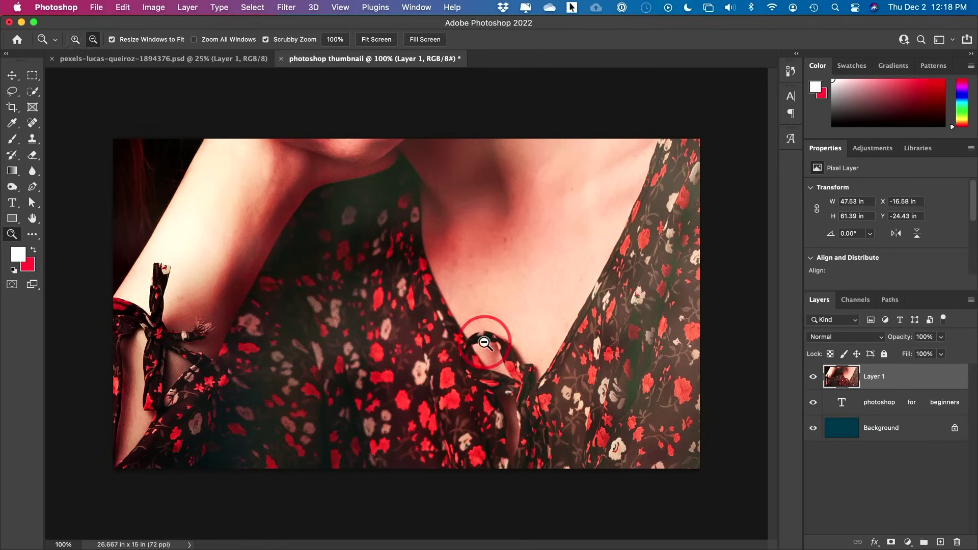
click(484, 338)
click(448, 321)
click(448, 321)
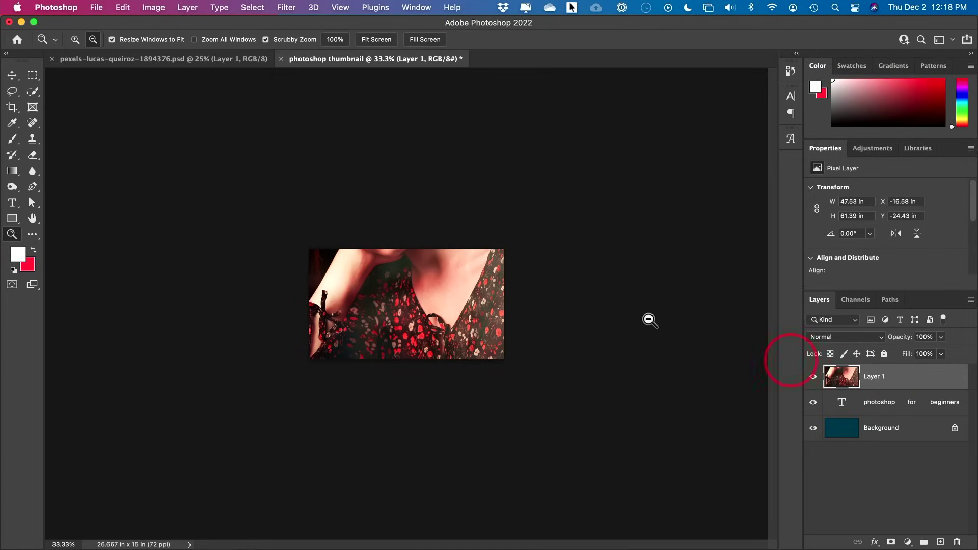
- Scale the portrait down to about 7.82 x 10.1 in and move it onto the canvas's left side
click(123, 8)
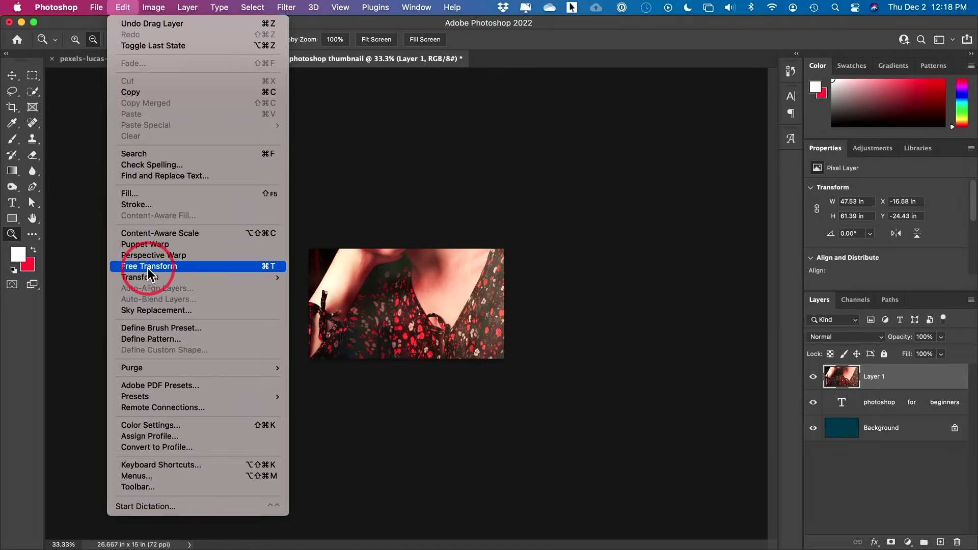
mouse_move(213, 281)
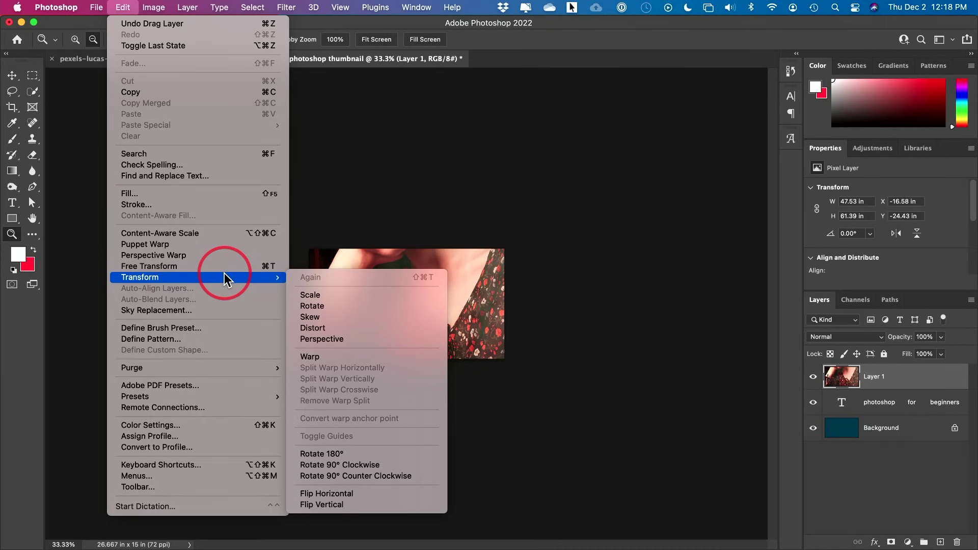
click(319, 295)
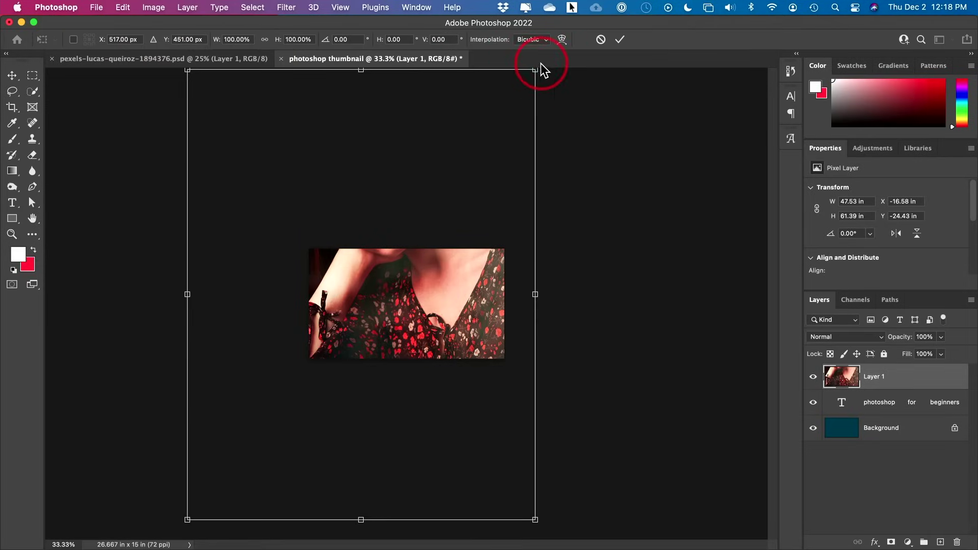
drag(534, 70, 244, 447)
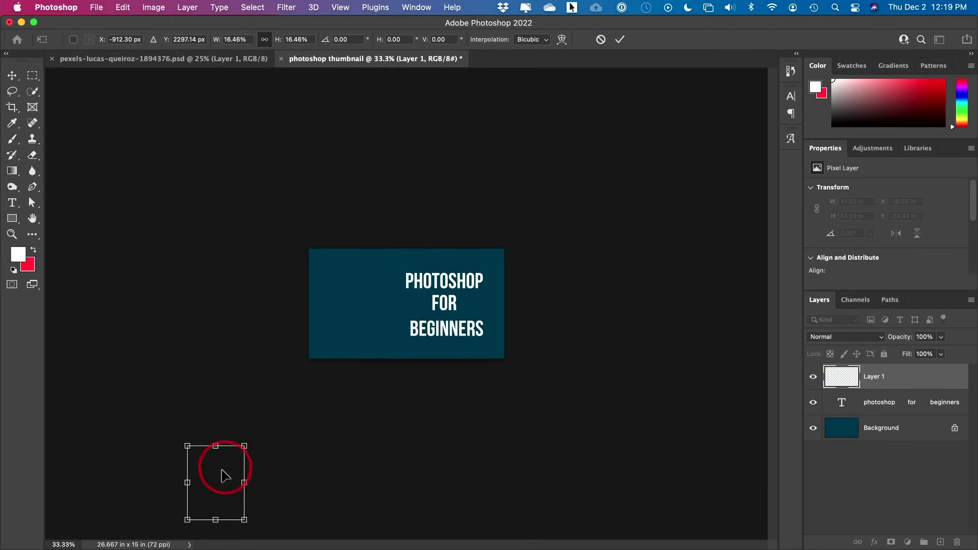
click(12, 75)
drag(223, 476, 351, 304)
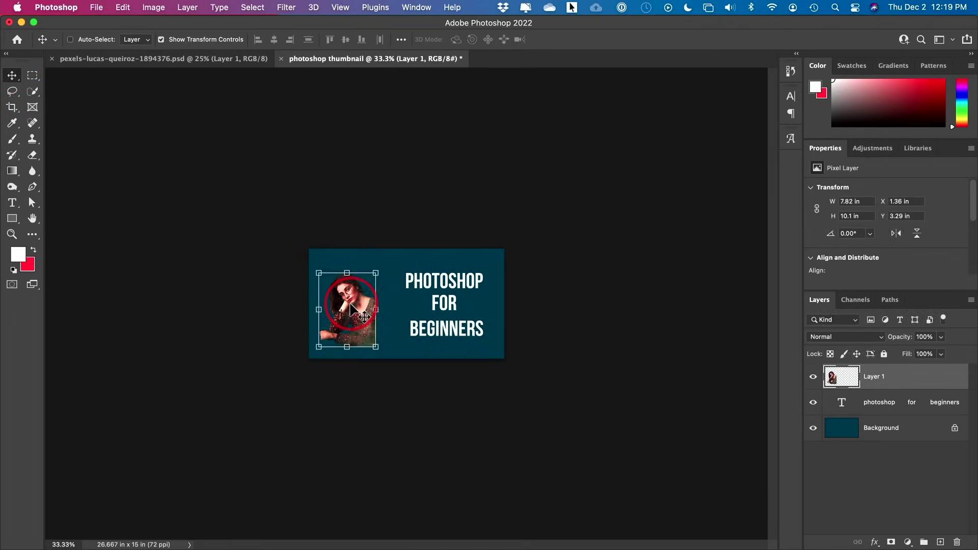
- At 100% zoom, scale the portrait up to about 193% (15.11 x 19.51 in) and place it on the right half
click(9, 234)
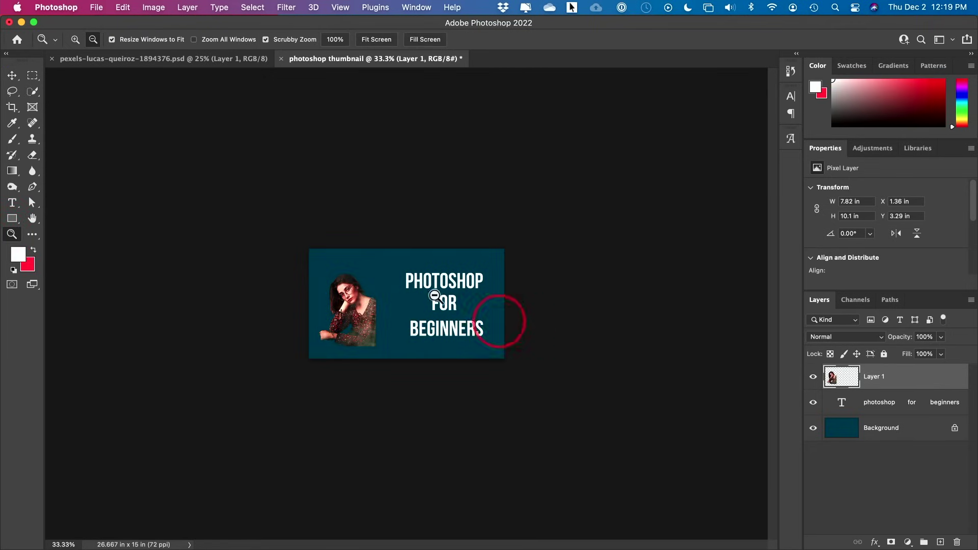
drag(415, 327, 421, 322)
click(901, 378)
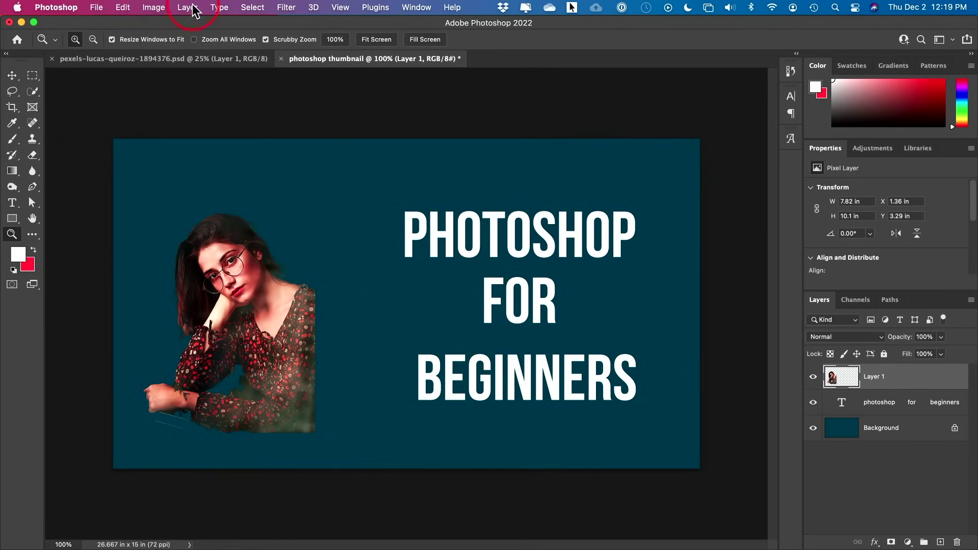
click(122, 7)
mouse_move(155, 280)
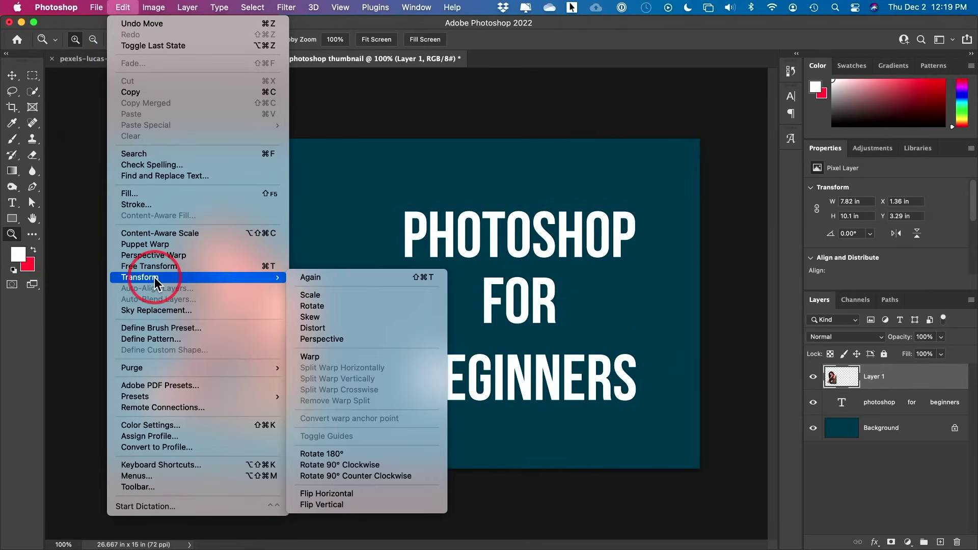
click(317, 297)
drag(316, 212, 379, 151)
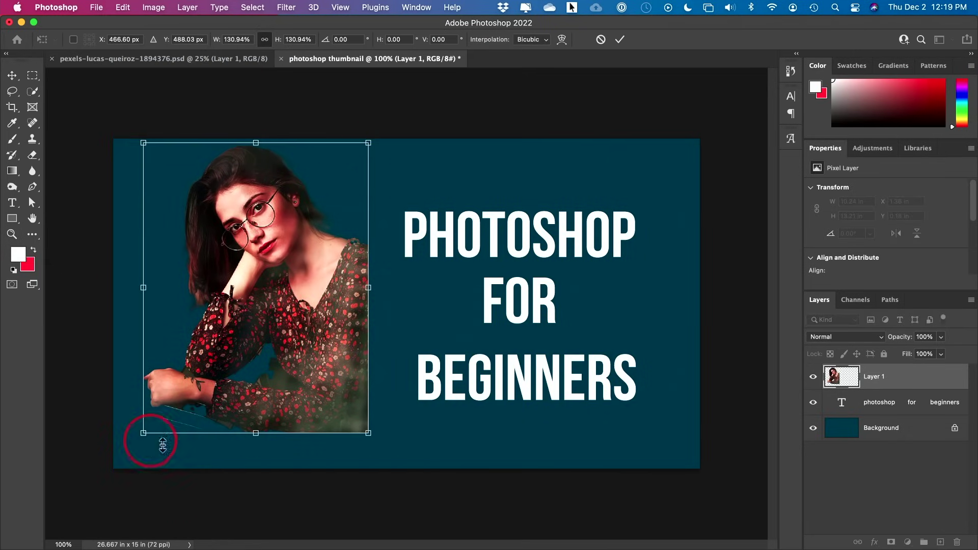
drag(143, 433, 6, 543)
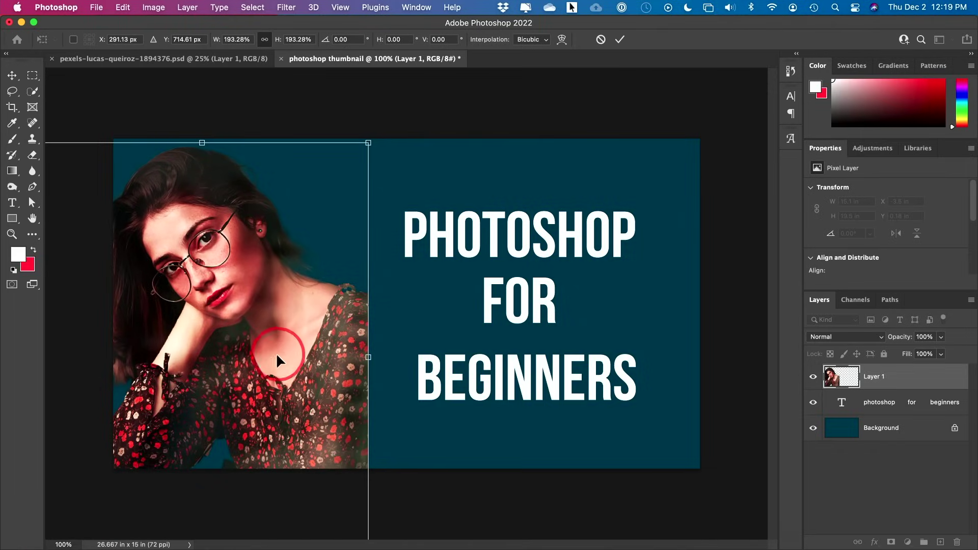
drag(279, 376, 601, 385)
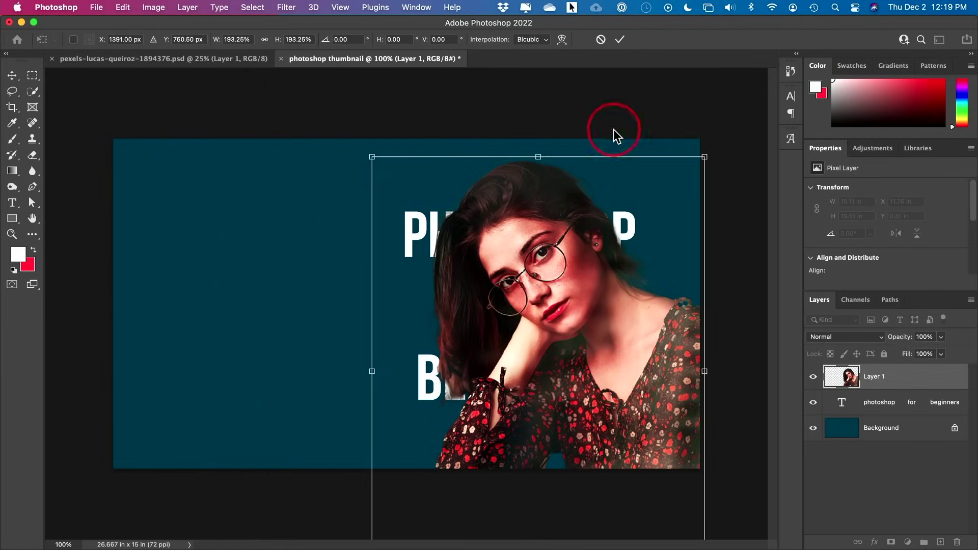
click(619, 45)
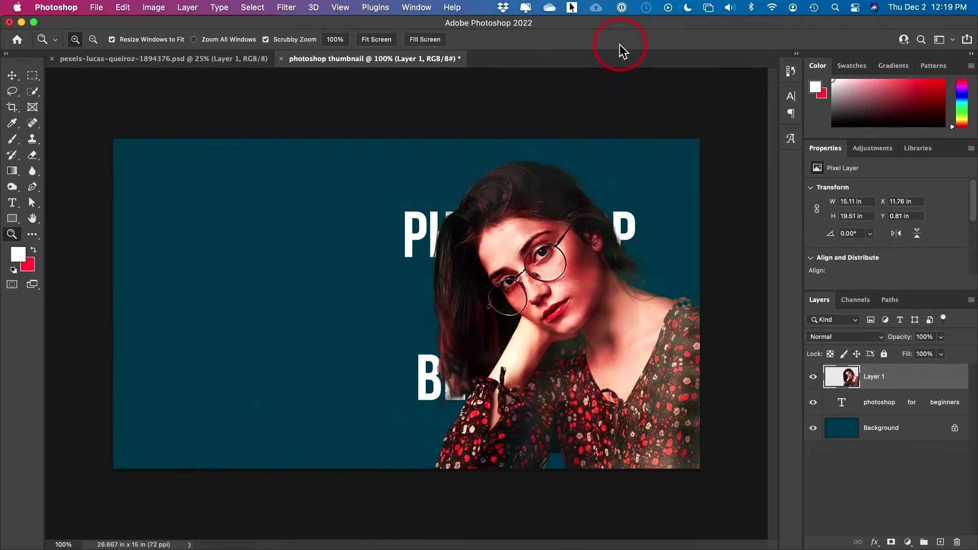
click(841, 407)
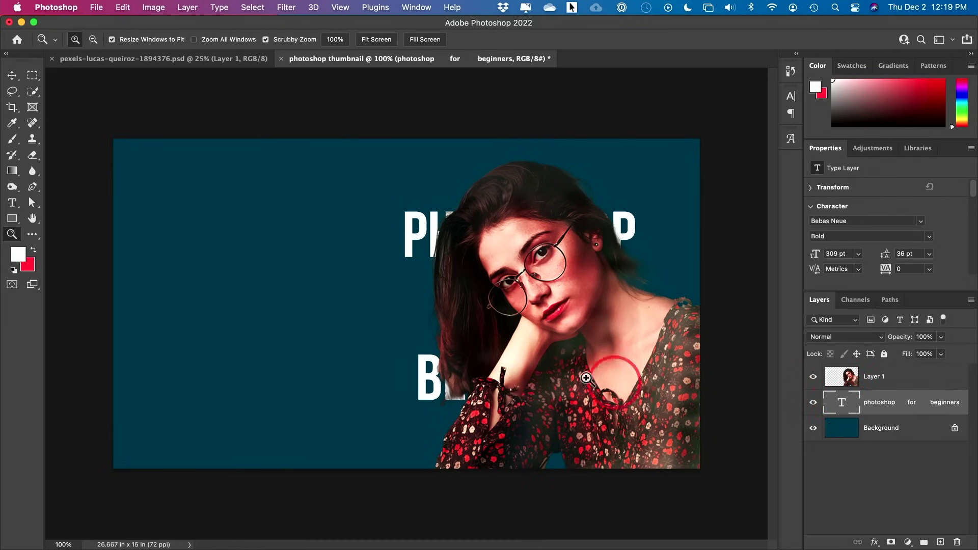
- Drag the white headline onto the canvas's left half, clear of the woman
click(11, 77)
drag(405, 236, 166, 236)
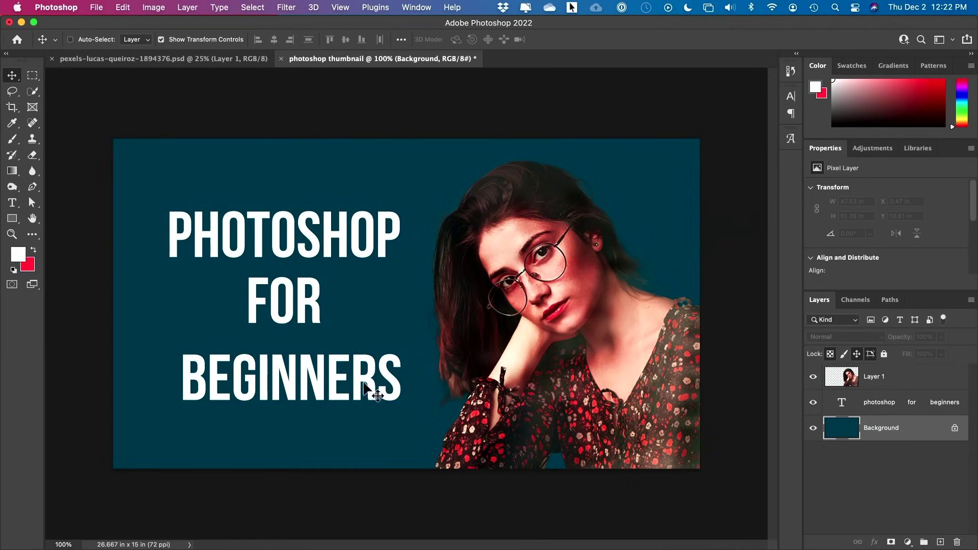
click(97, 7)
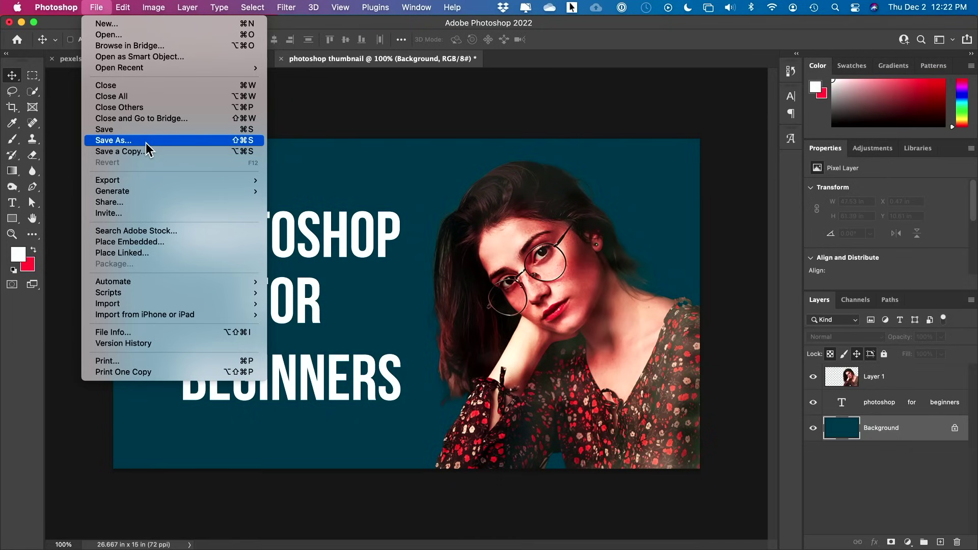
- In Export As, keep the format as JPG and the quality at Good
mouse_move(124, 178)
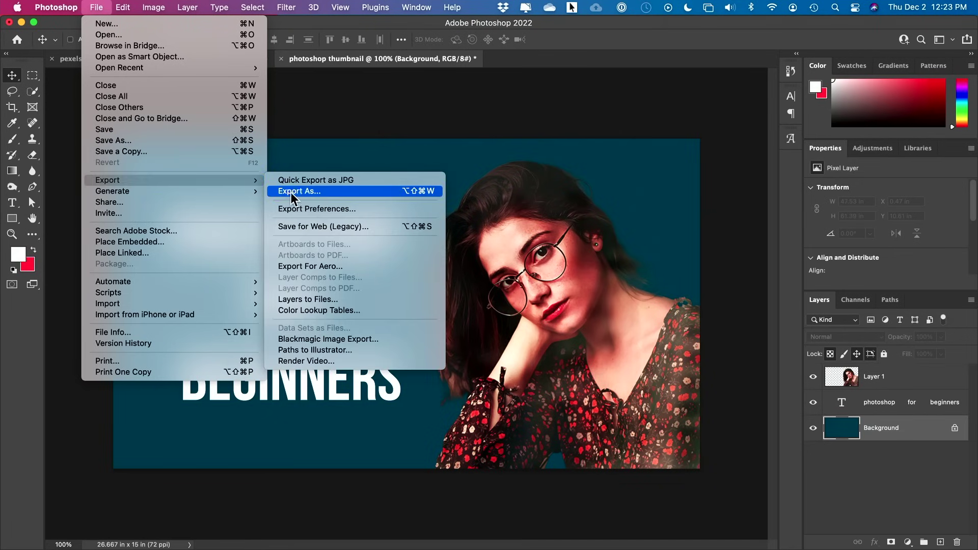
click(328, 192)
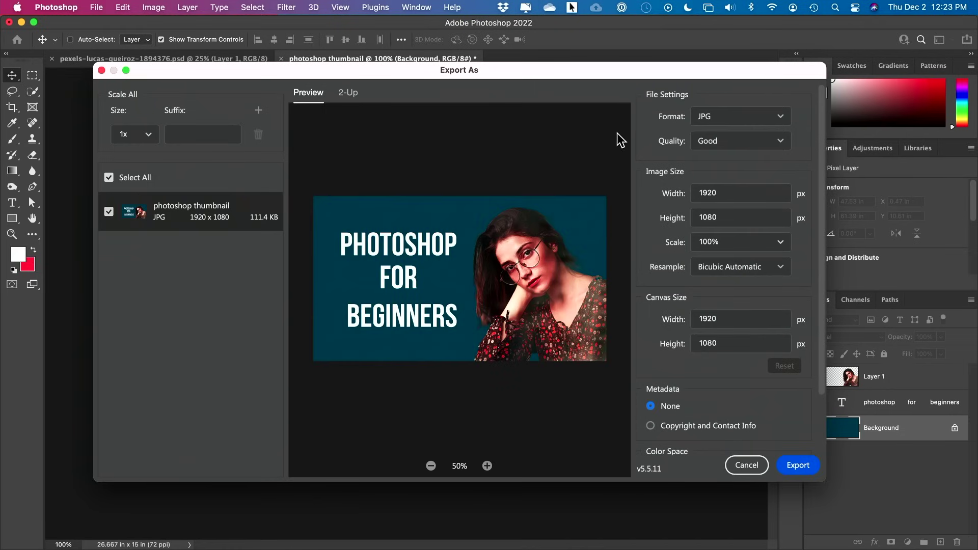
click(706, 121)
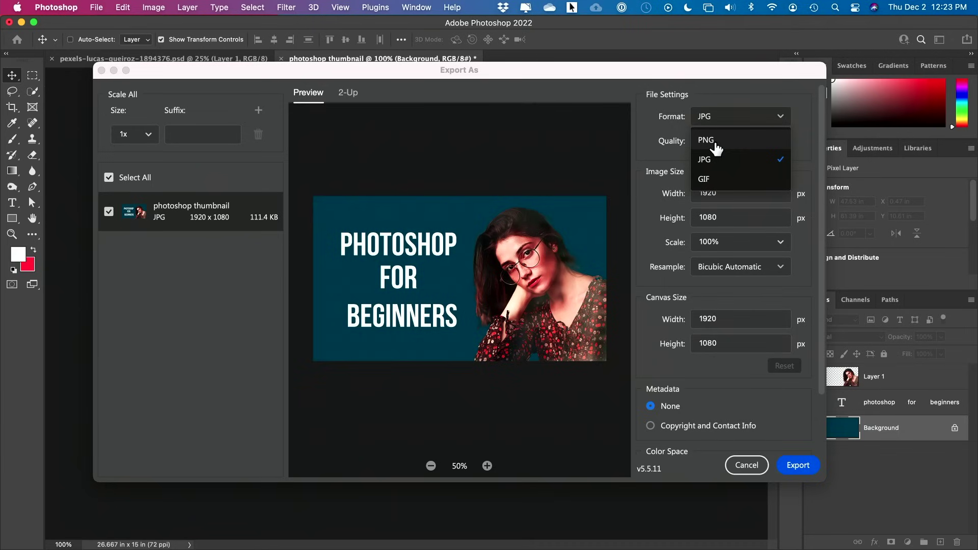
click(745, 158)
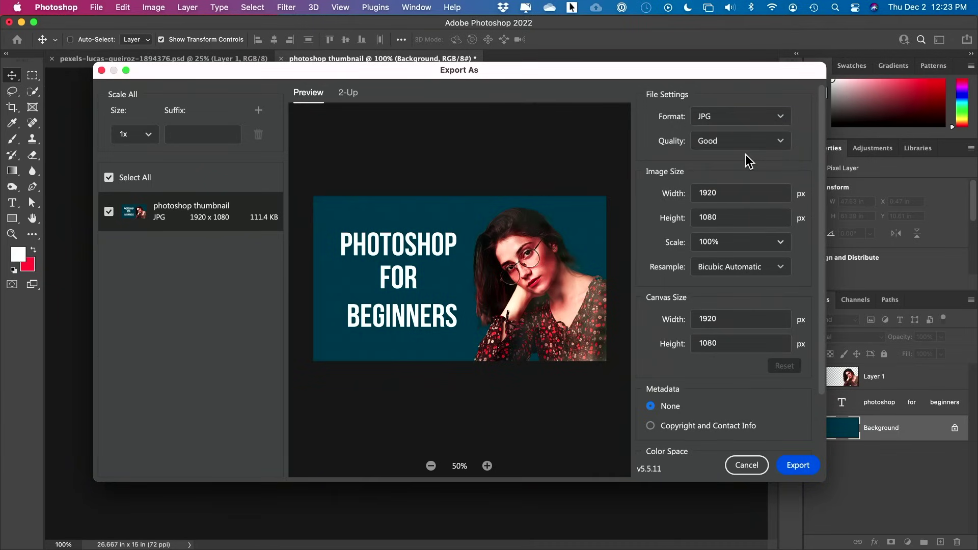
click(714, 141)
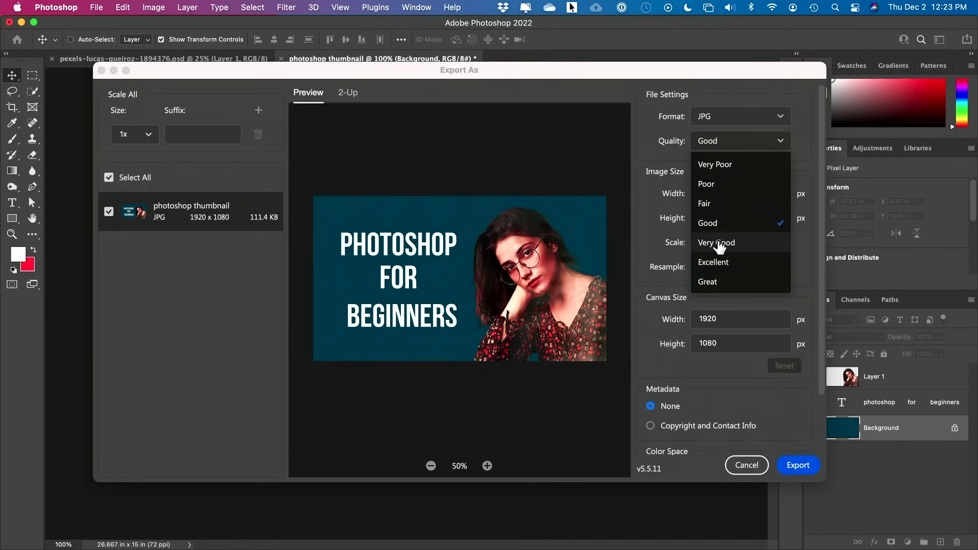
click(724, 263)
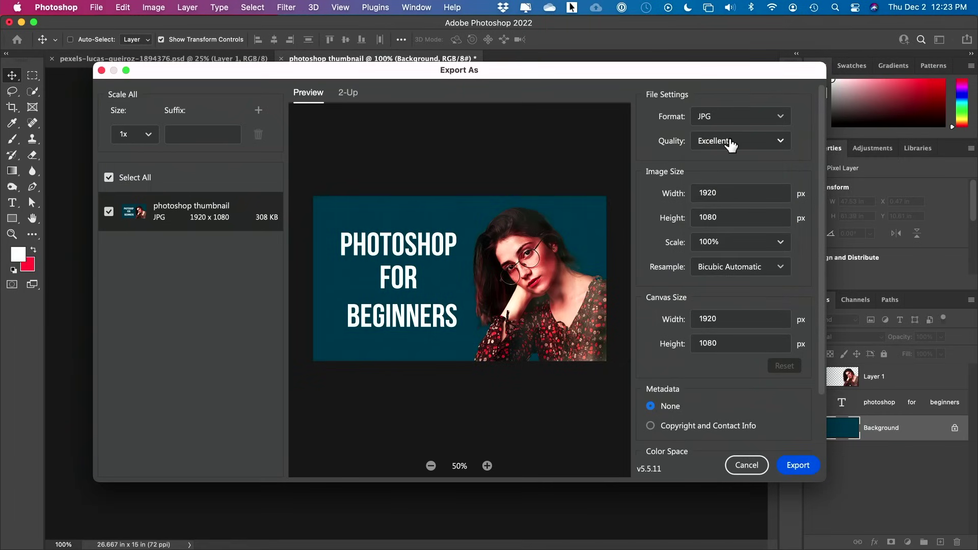
click(705, 148)
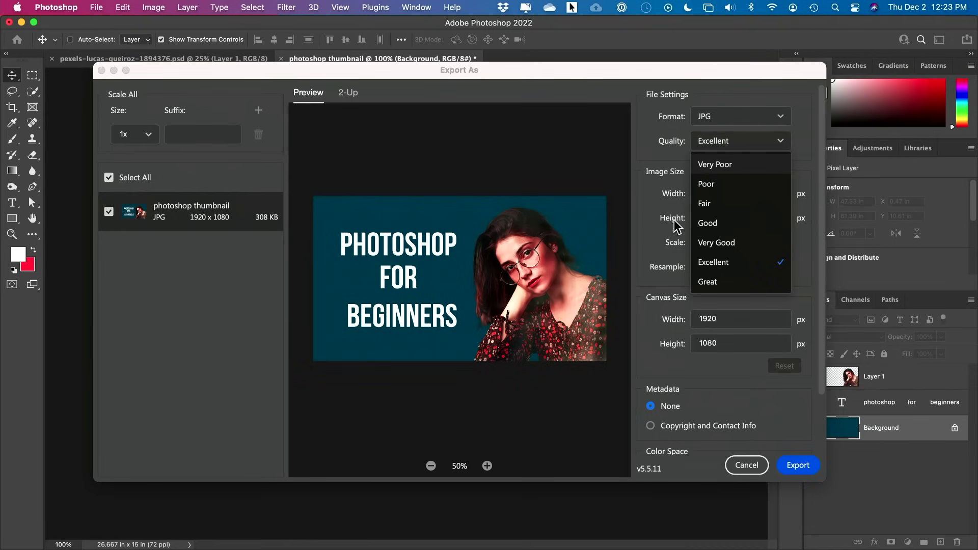
click(707, 224)
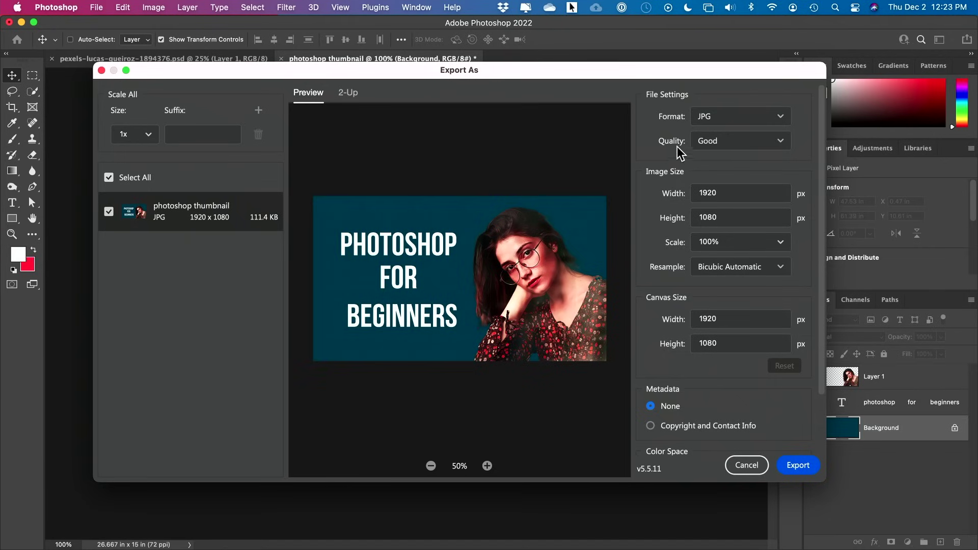
- Export and save to the Desktop as photoshop thumbnail.jpg, then select the saved file
click(792, 464)
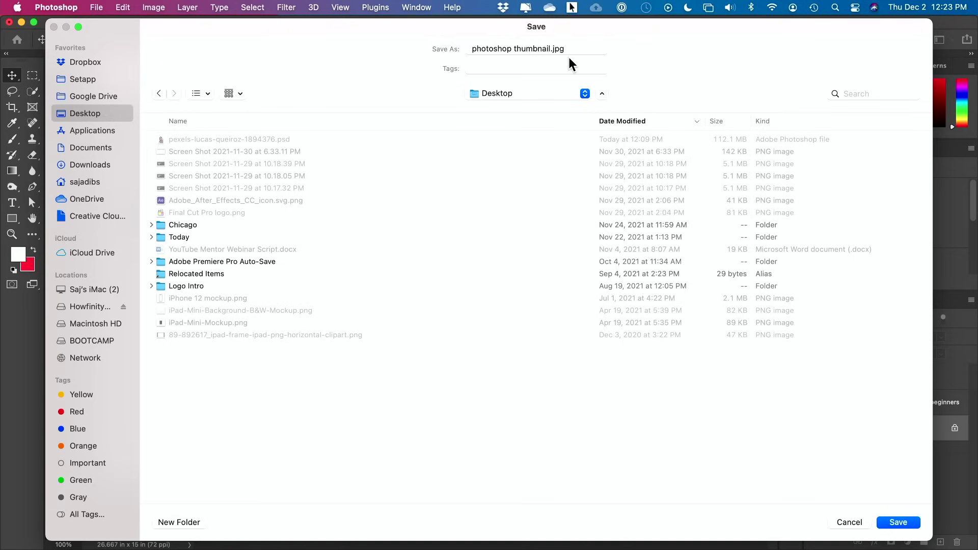
click(888, 518)
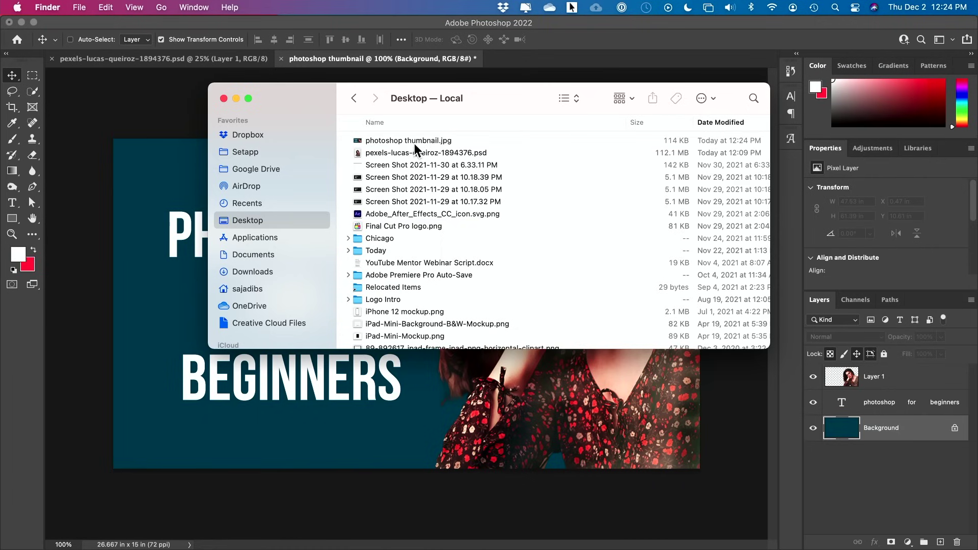
click(398, 142)
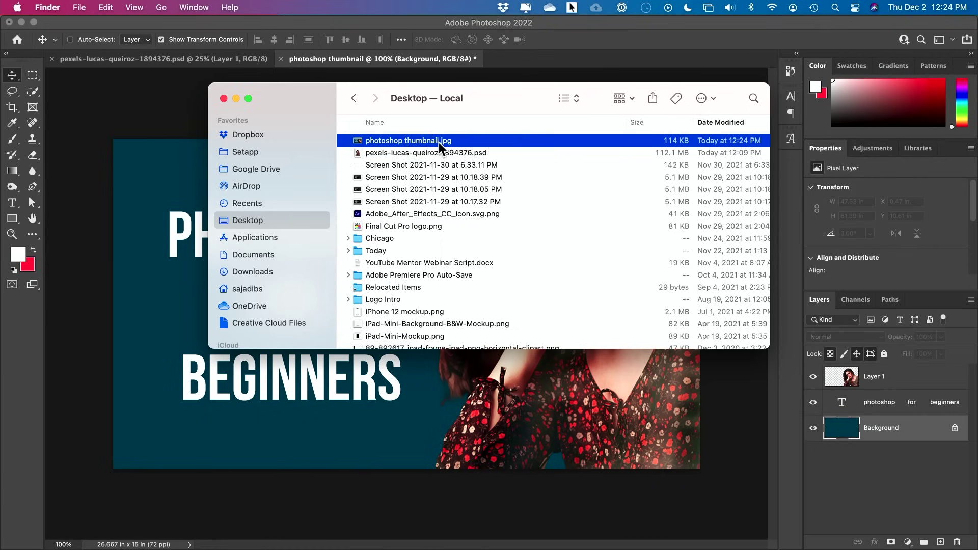
key(space)
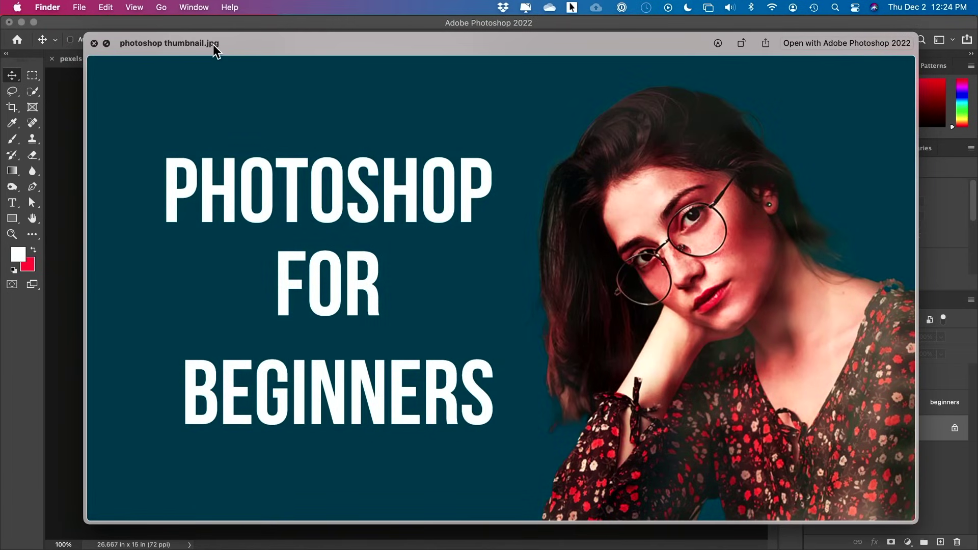
key(space)
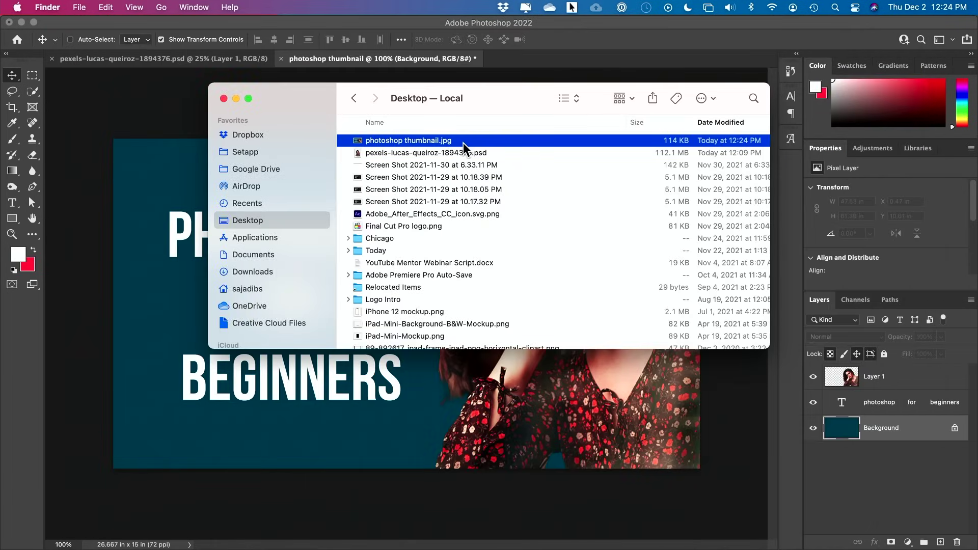